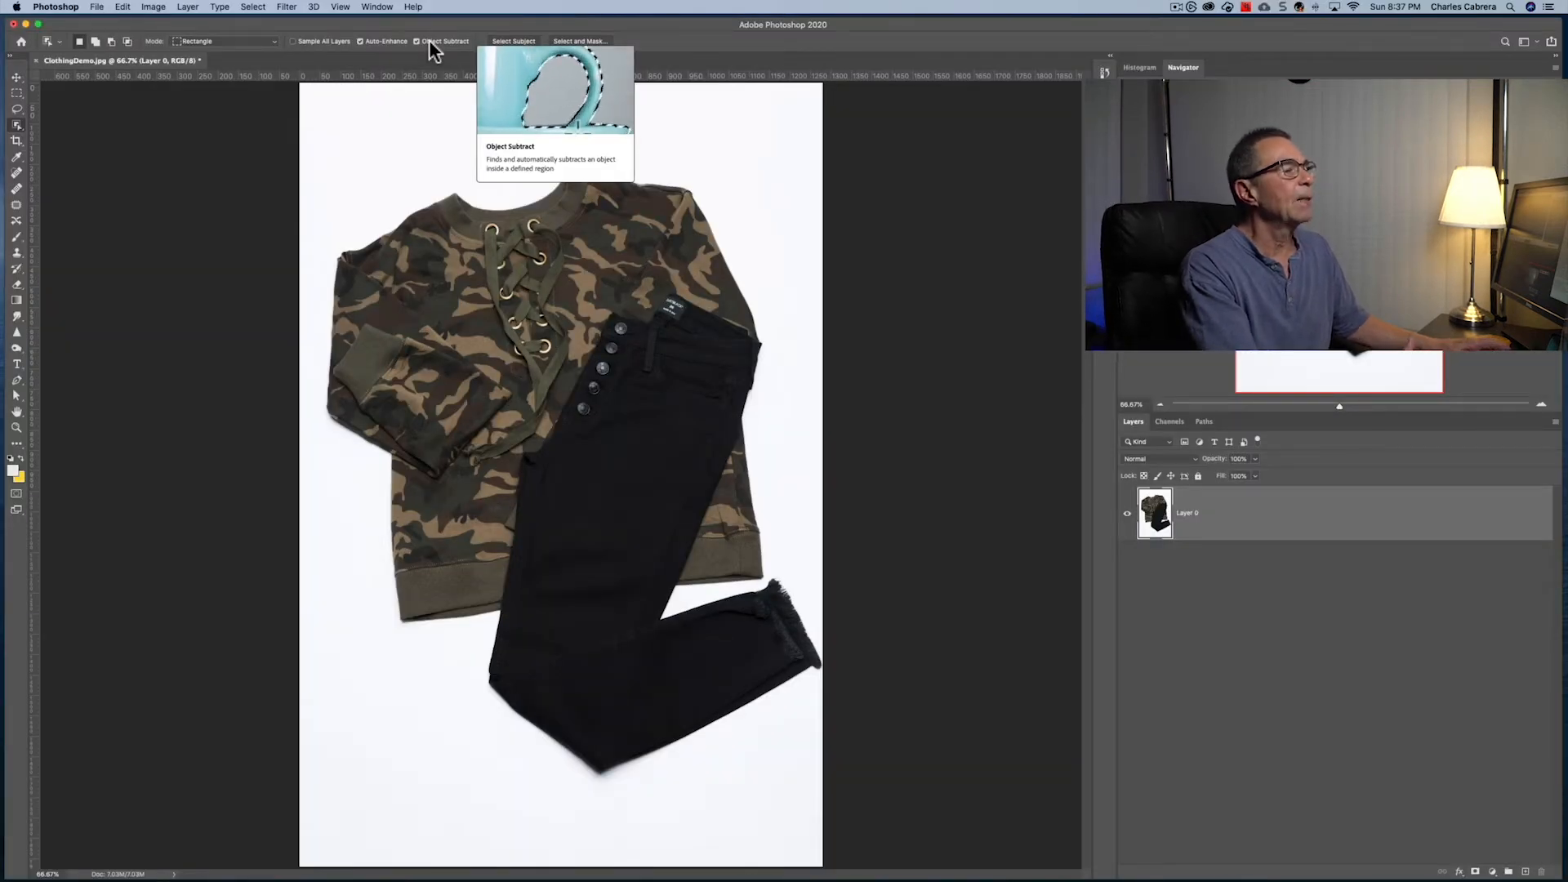
- Select the black pants with the Object Selection tool in Rectangle mode, and clear the selection
click(252, 39)
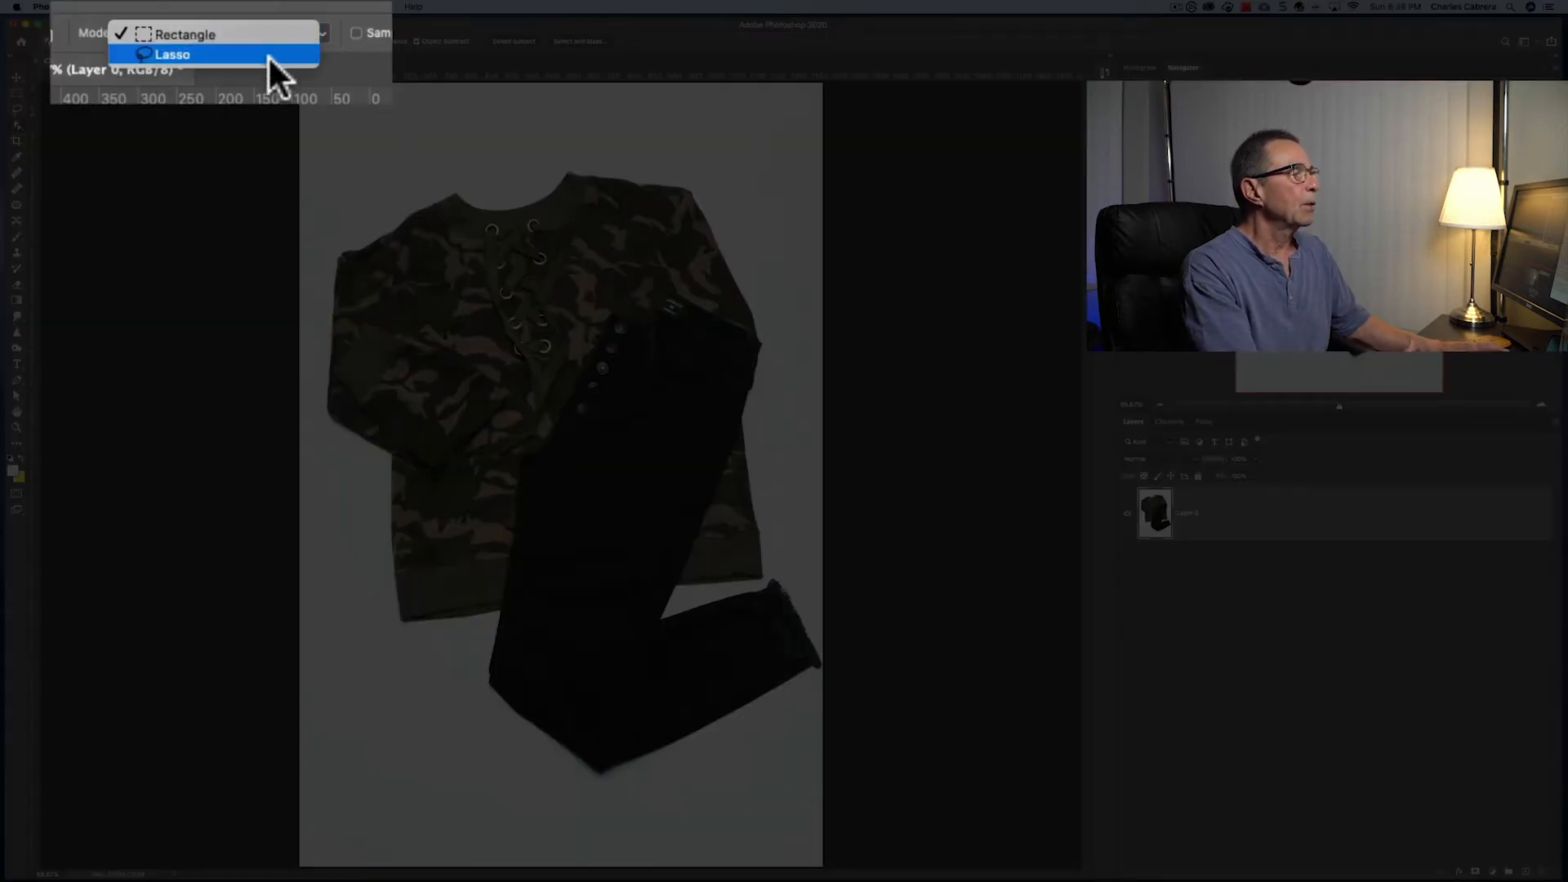
click(268, 56)
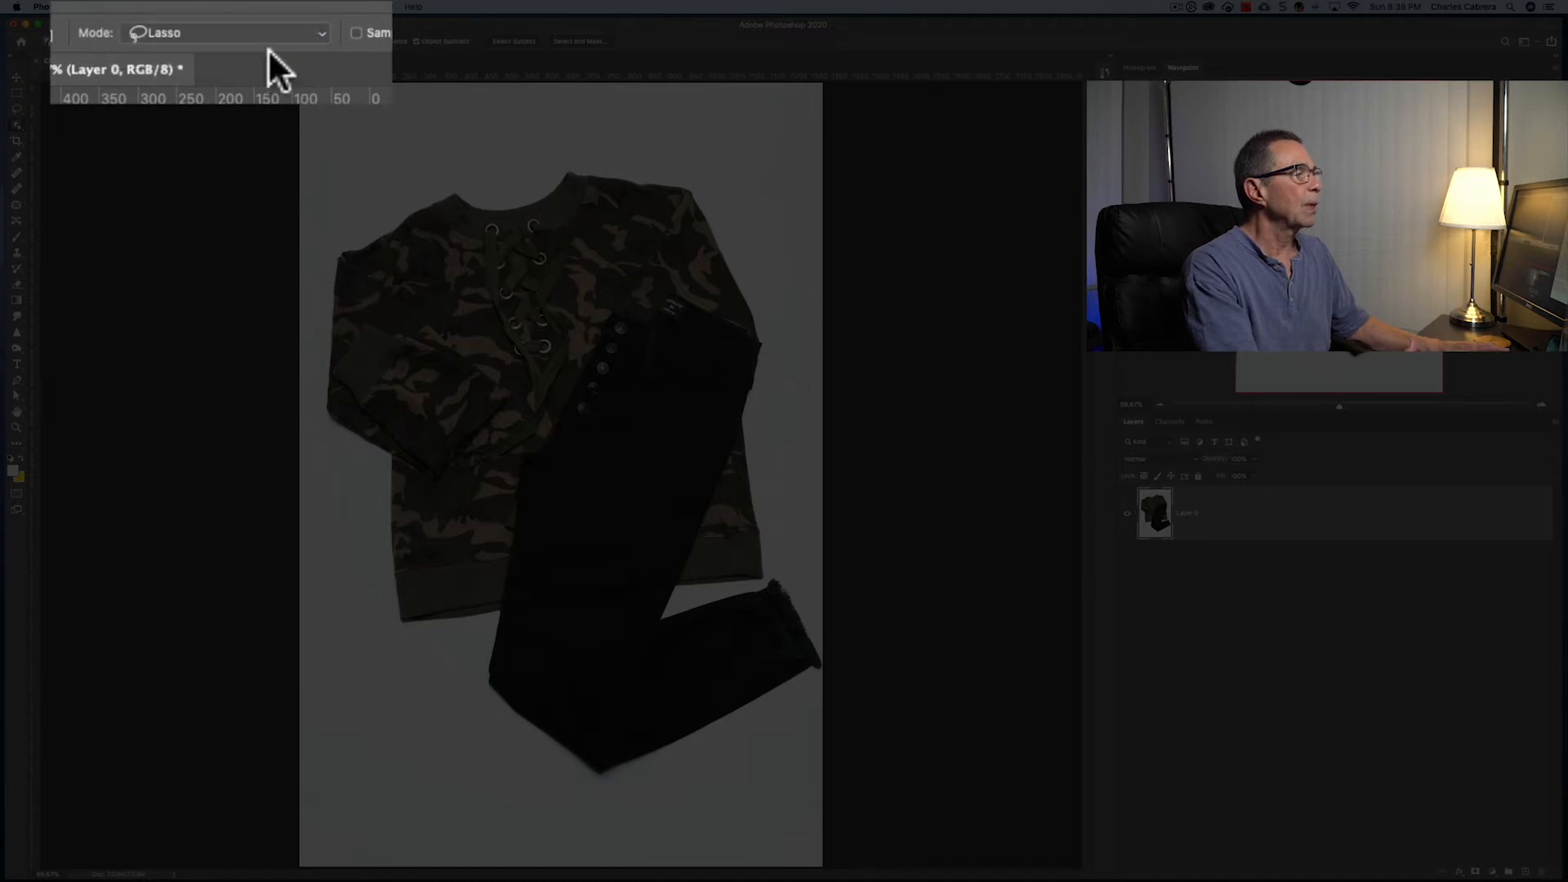
click(234, 40)
click(231, 32)
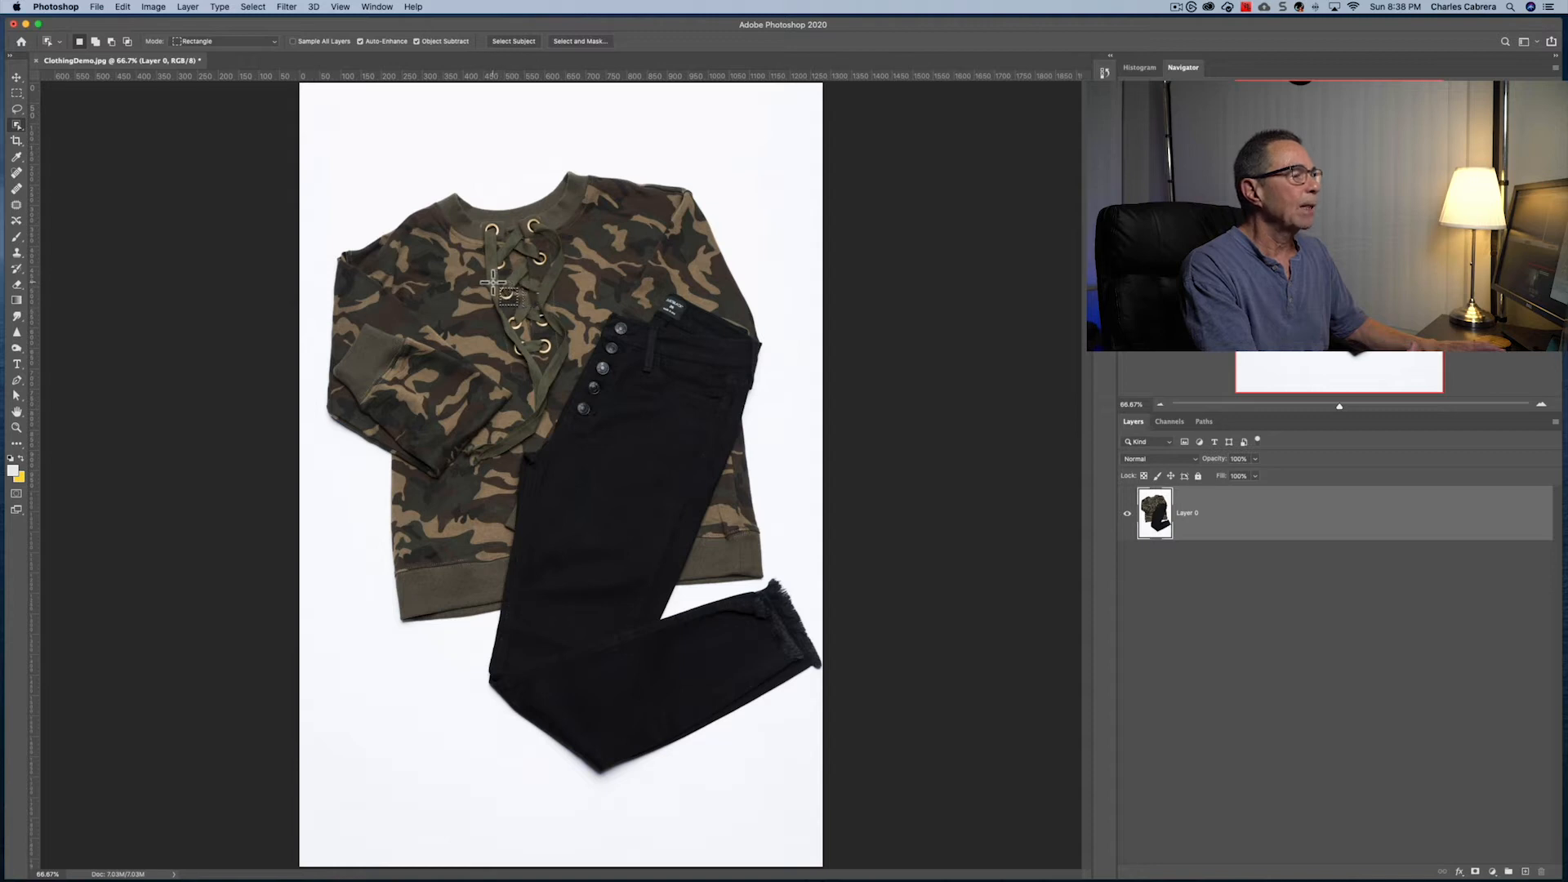
drag(494, 283, 821, 784)
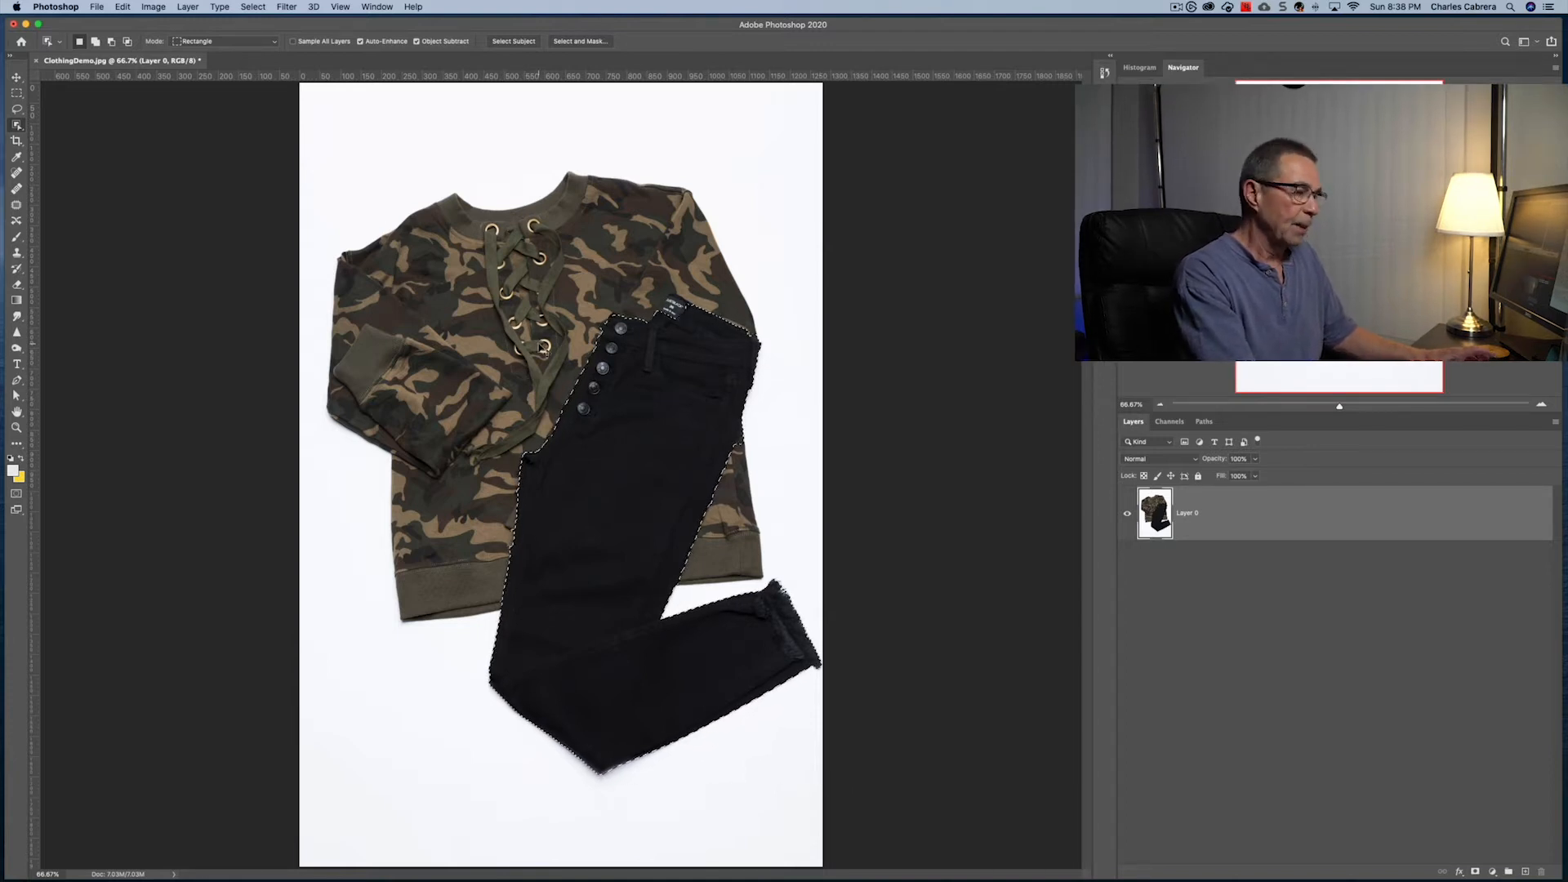
key(super+d)
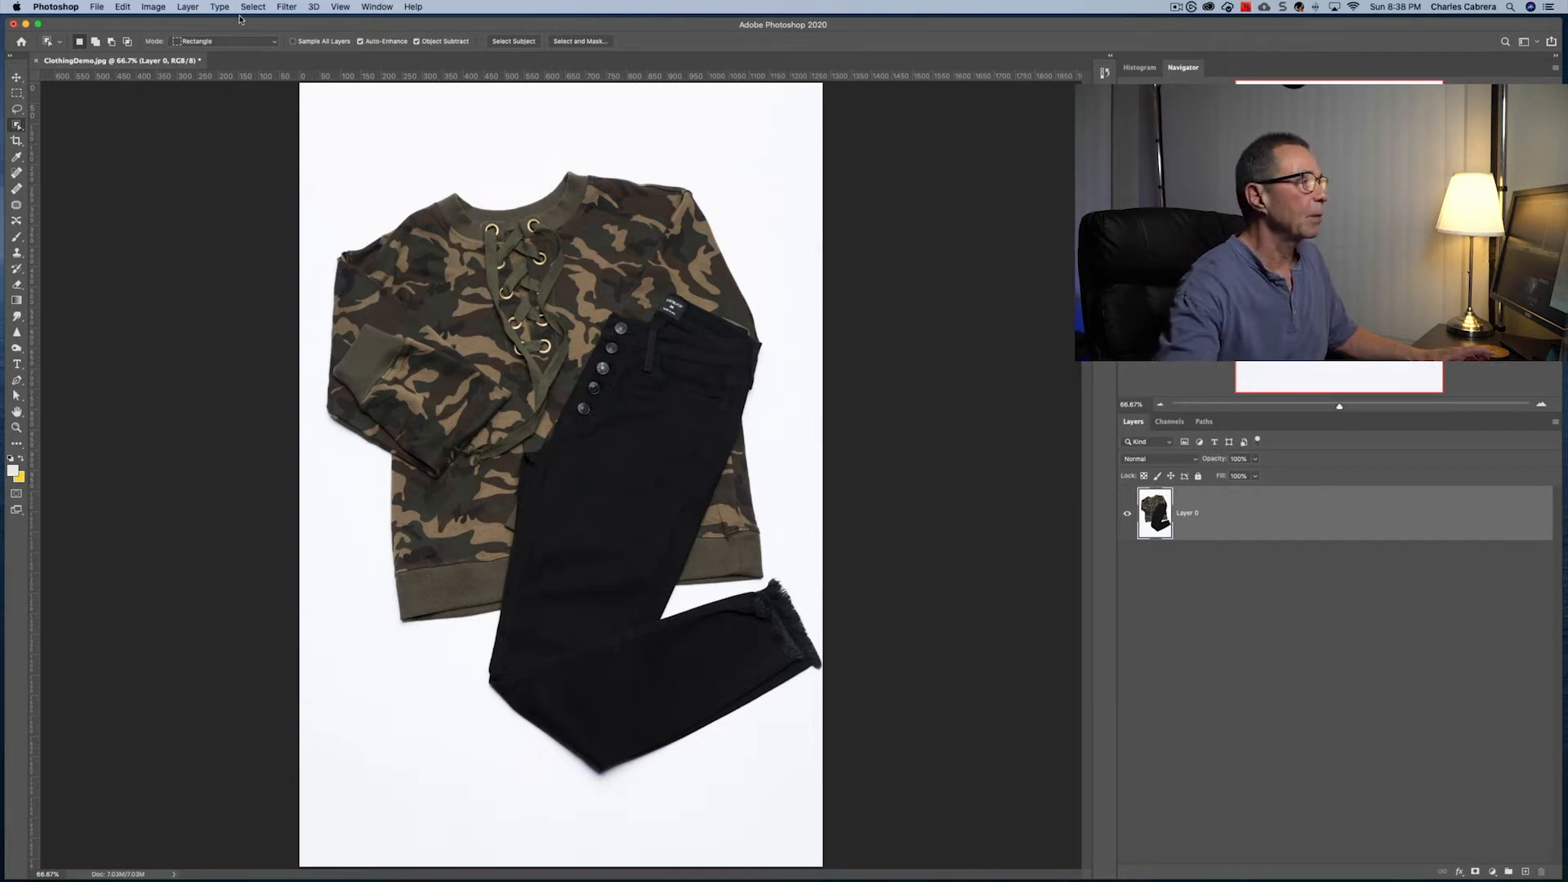
- Select the black pants with the Object Selection tool in Lasso mode and add a layer mask from that selection
click(242, 43)
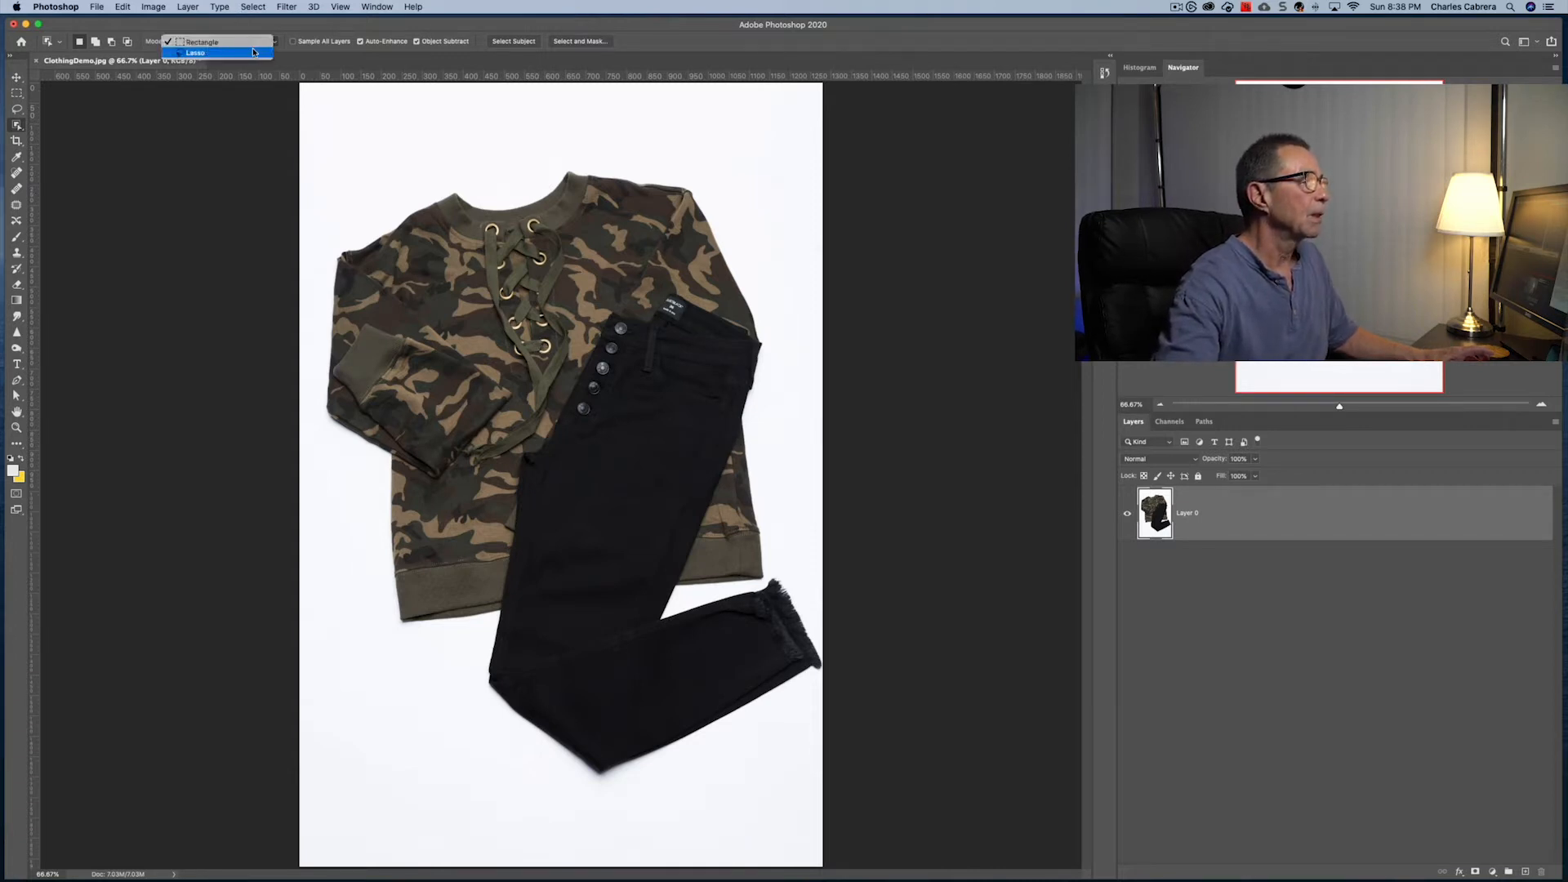
click(254, 52)
mouse_move(580, 330)
mouse_down()
mouse_move(522, 430)
mouse_move(463, 698)
mouse_move(543, 768)
mouse_move(614, 794)
mouse_move(698, 769)
mouse_move(796, 707)
mouse_move(832, 642)
mouse_move(773, 330)
mouse_move(735, 288)
mouse_move(629, 259)
mouse_move(579, 338)
mouse_move(616, 311)
mouse_up()
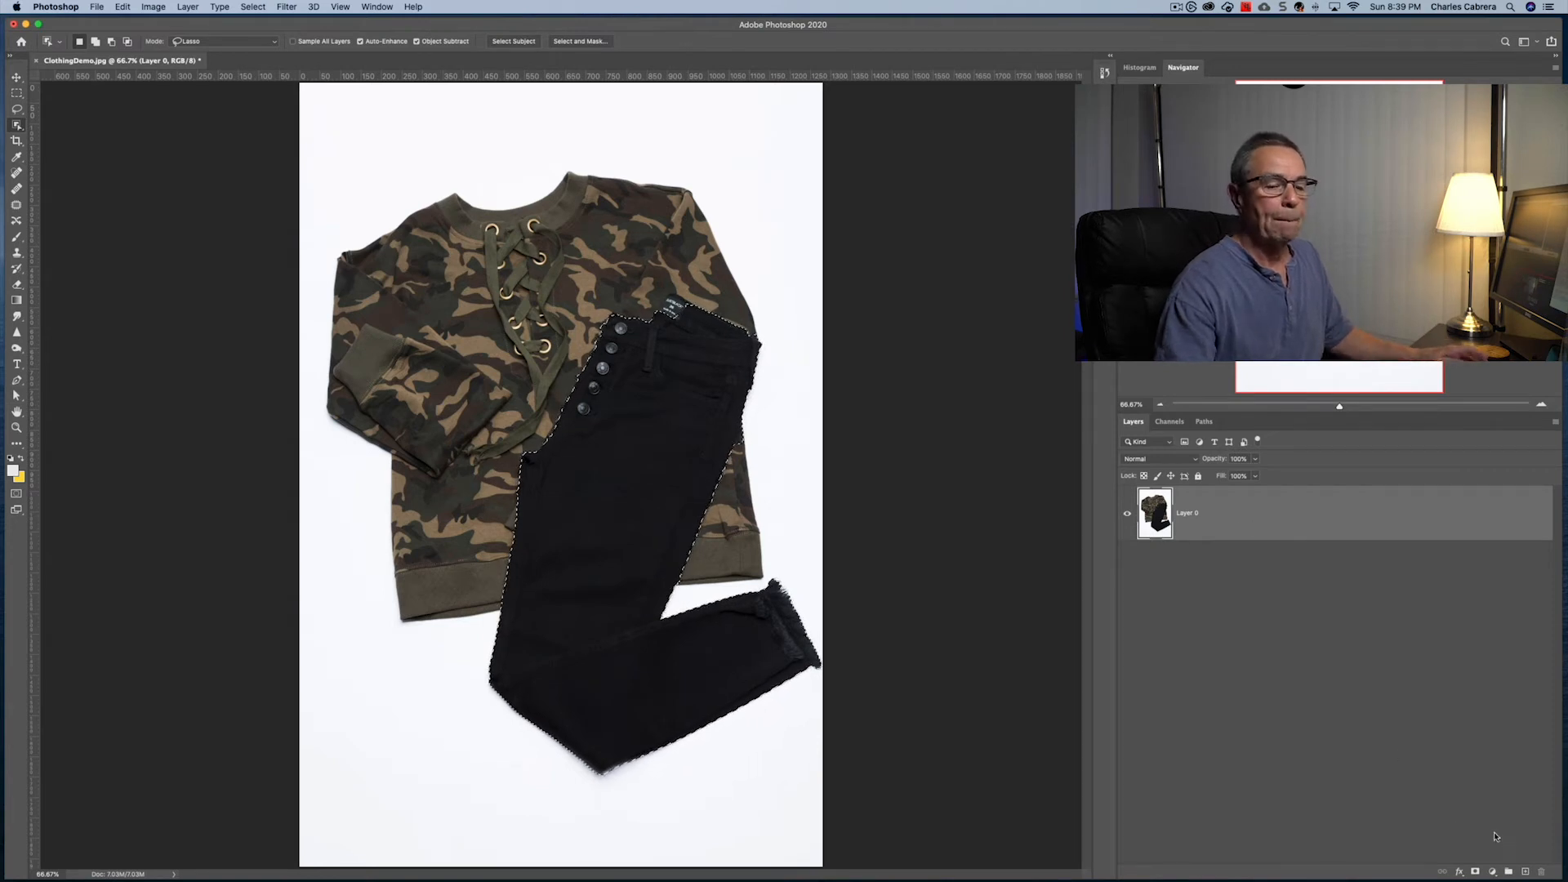
click(1475, 872)
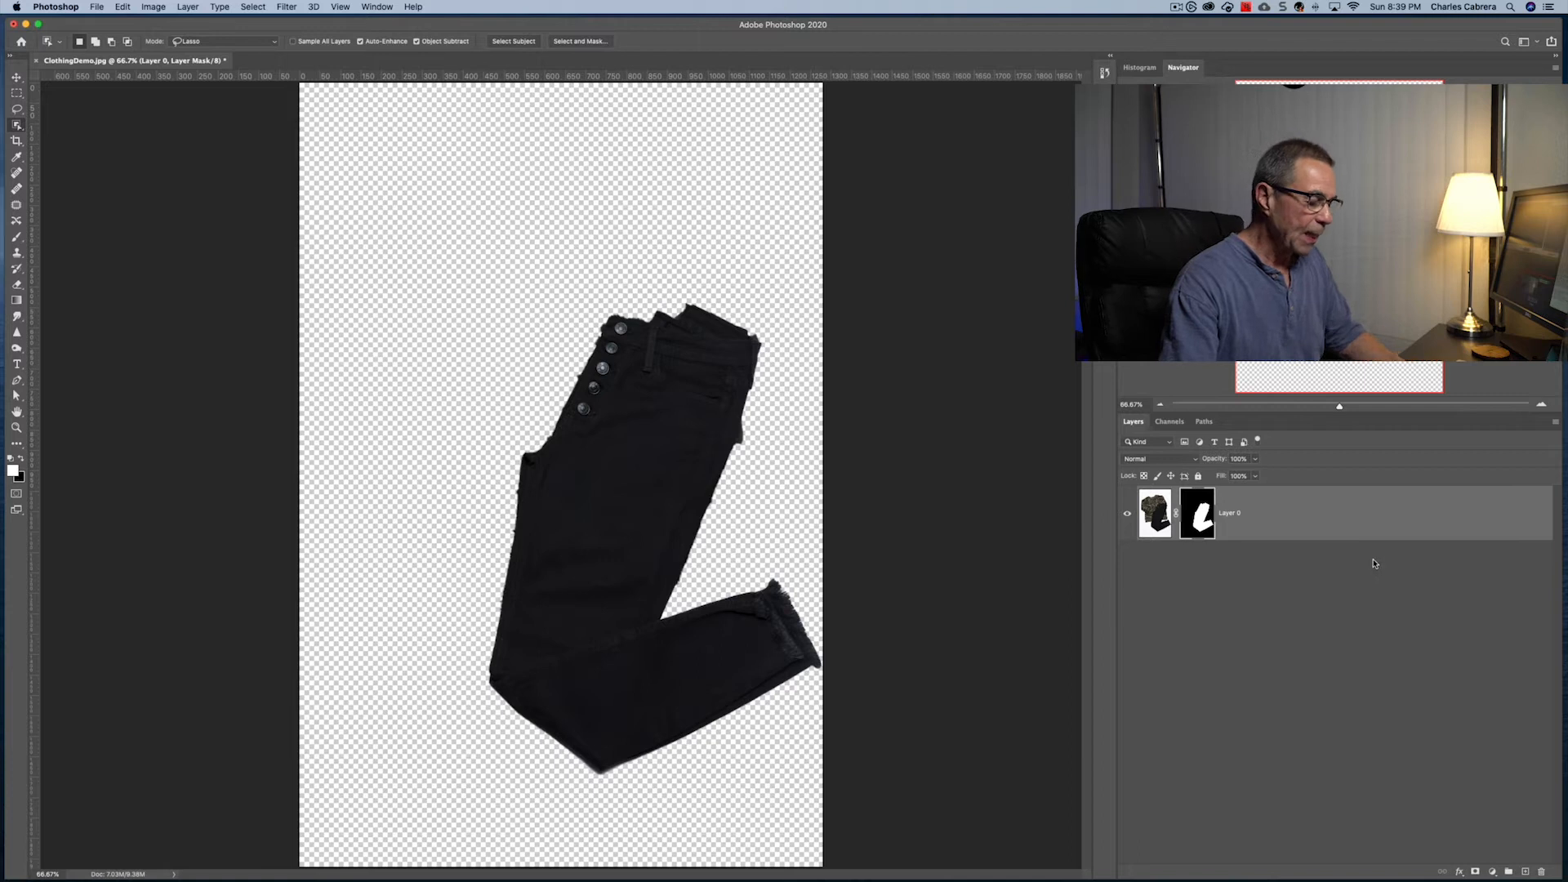
- Group Layer 0 and transfer its pants mask to the group, deleting the mask from the layer itself
key(super+g)
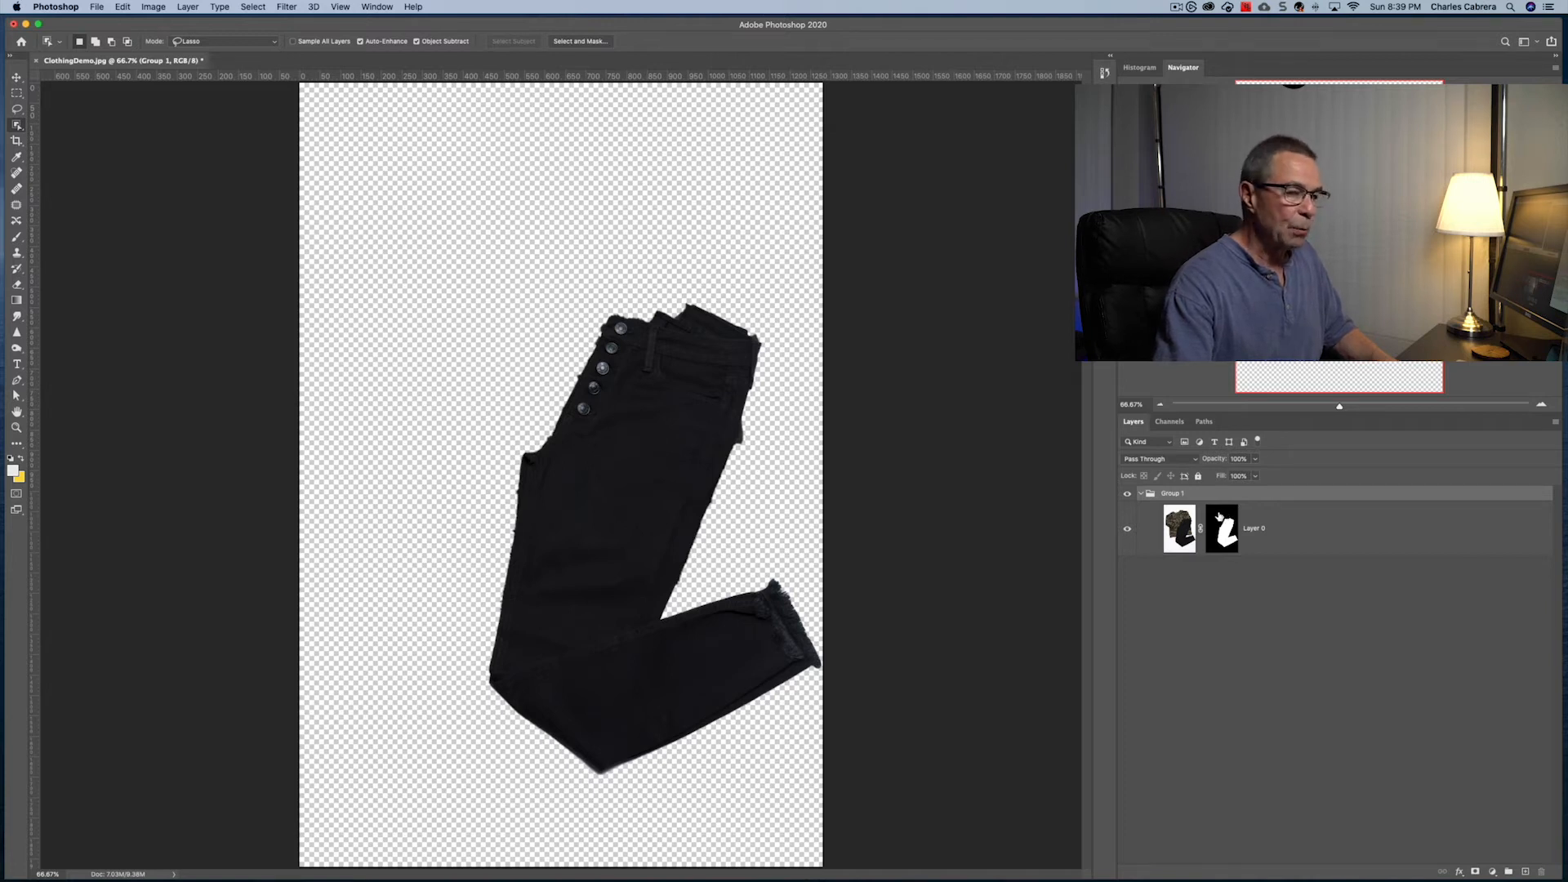
mouse_move(1222, 517)
mouse_down()
mouse_move(1221, 497)
mouse_move(1242, 495)
mouse_up()
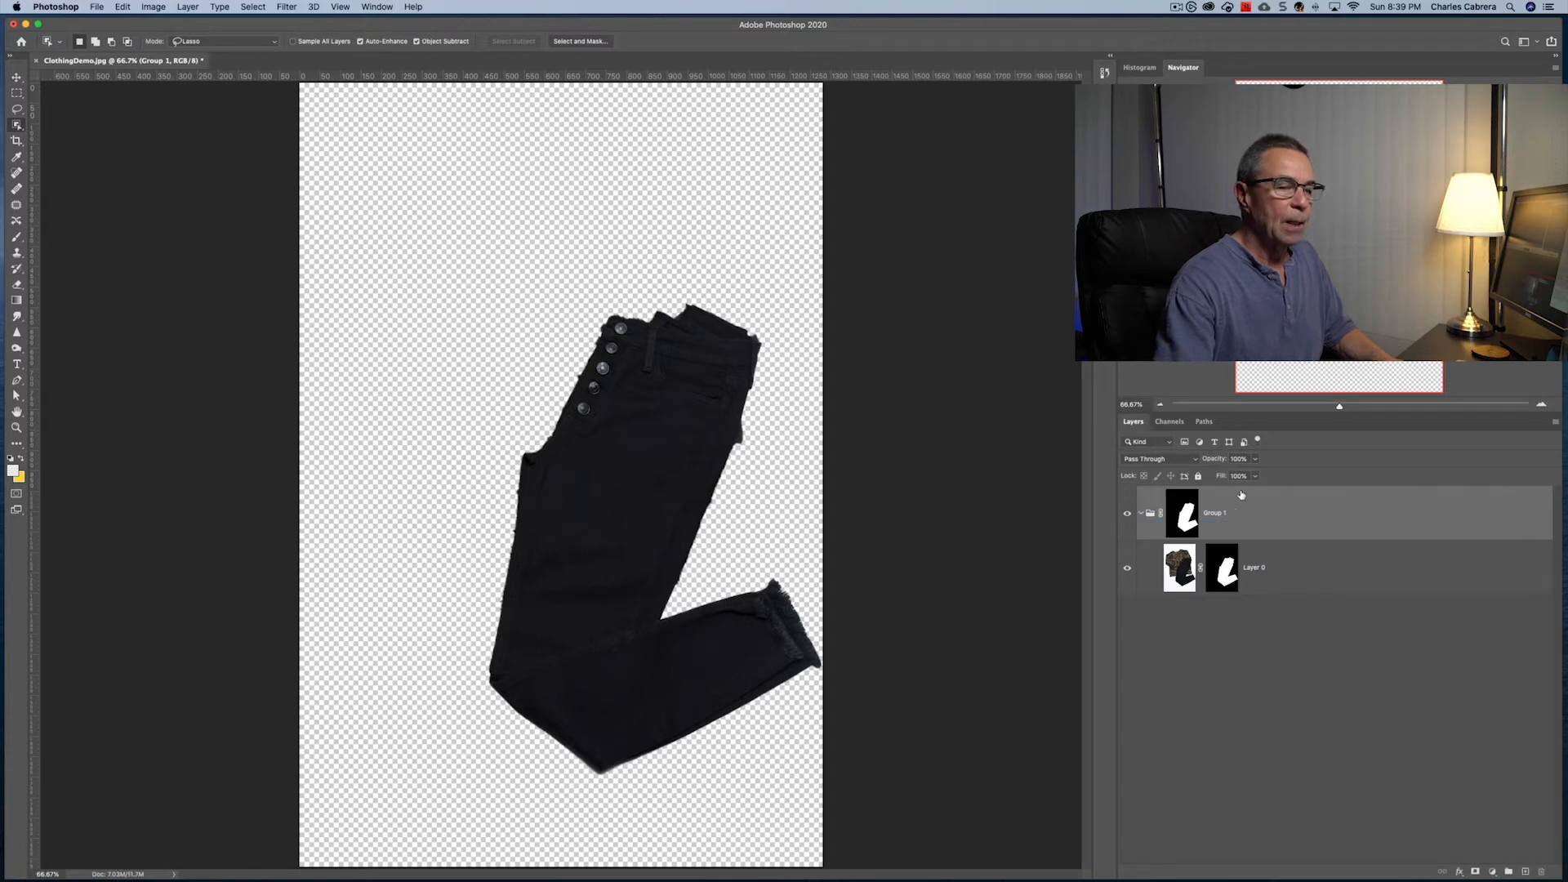
right_click(1223, 579)
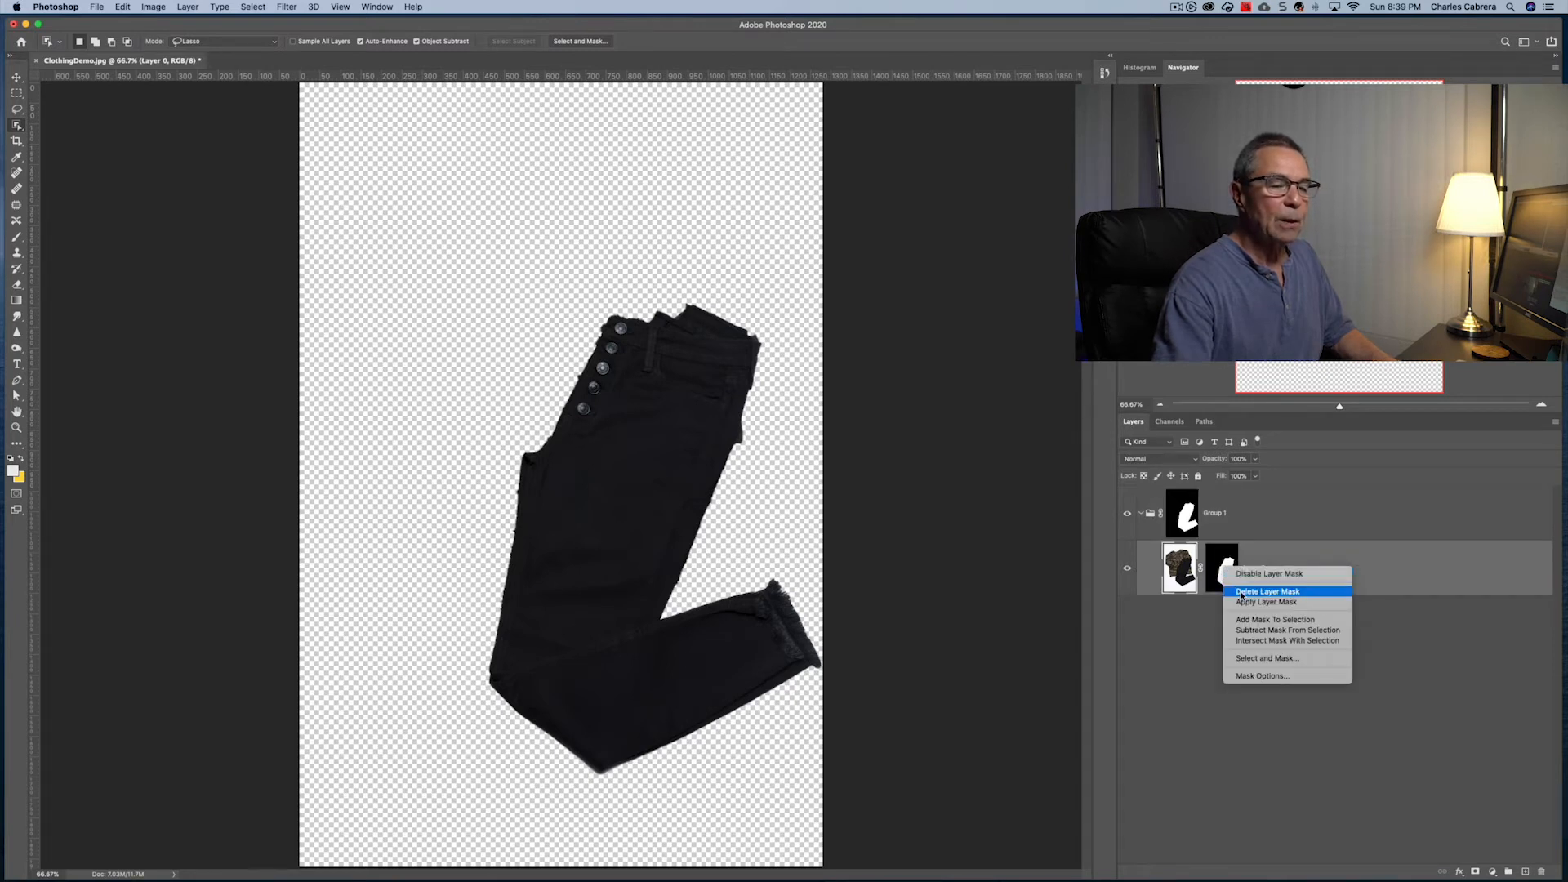
click(1242, 593)
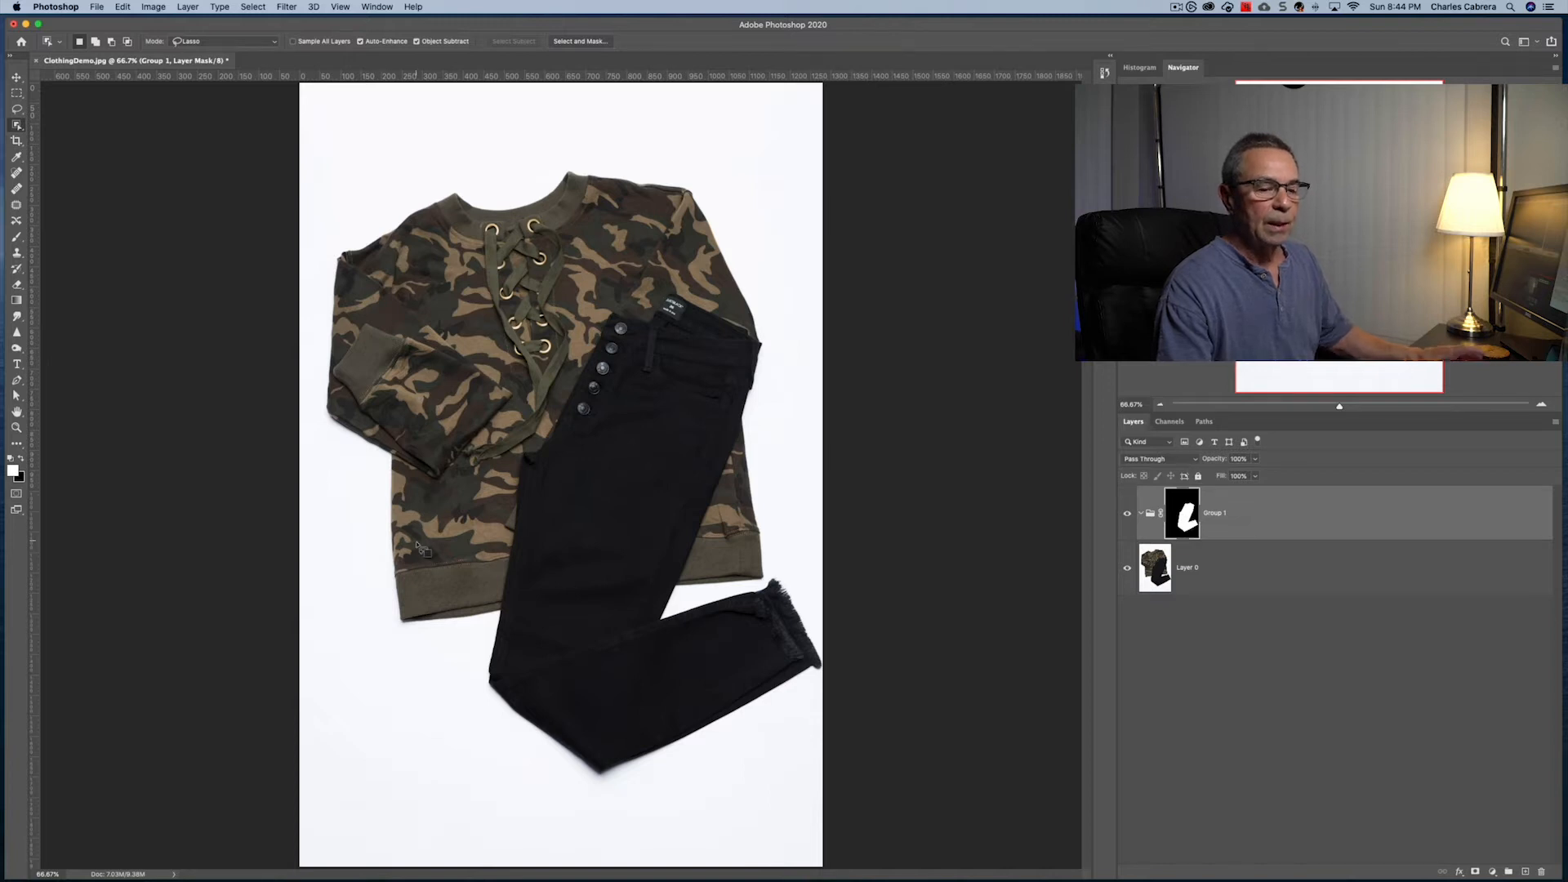
- Add a Levels adjustment layer and, above it, a Solid Color fill layer with color #e9e8eb inside the masked group
click(1492, 872)
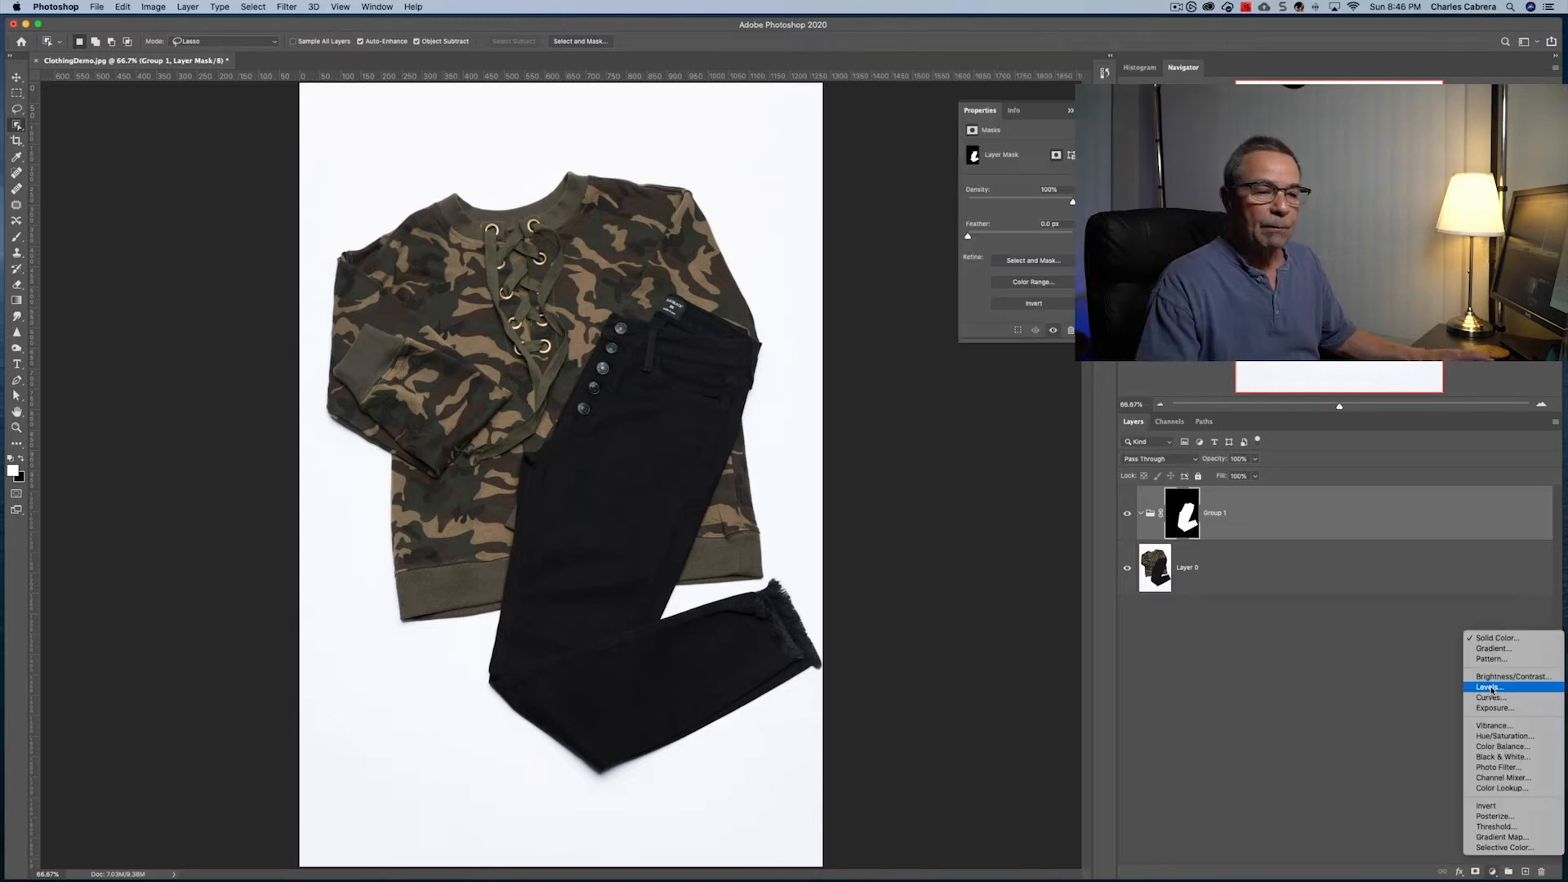
click(1494, 686)
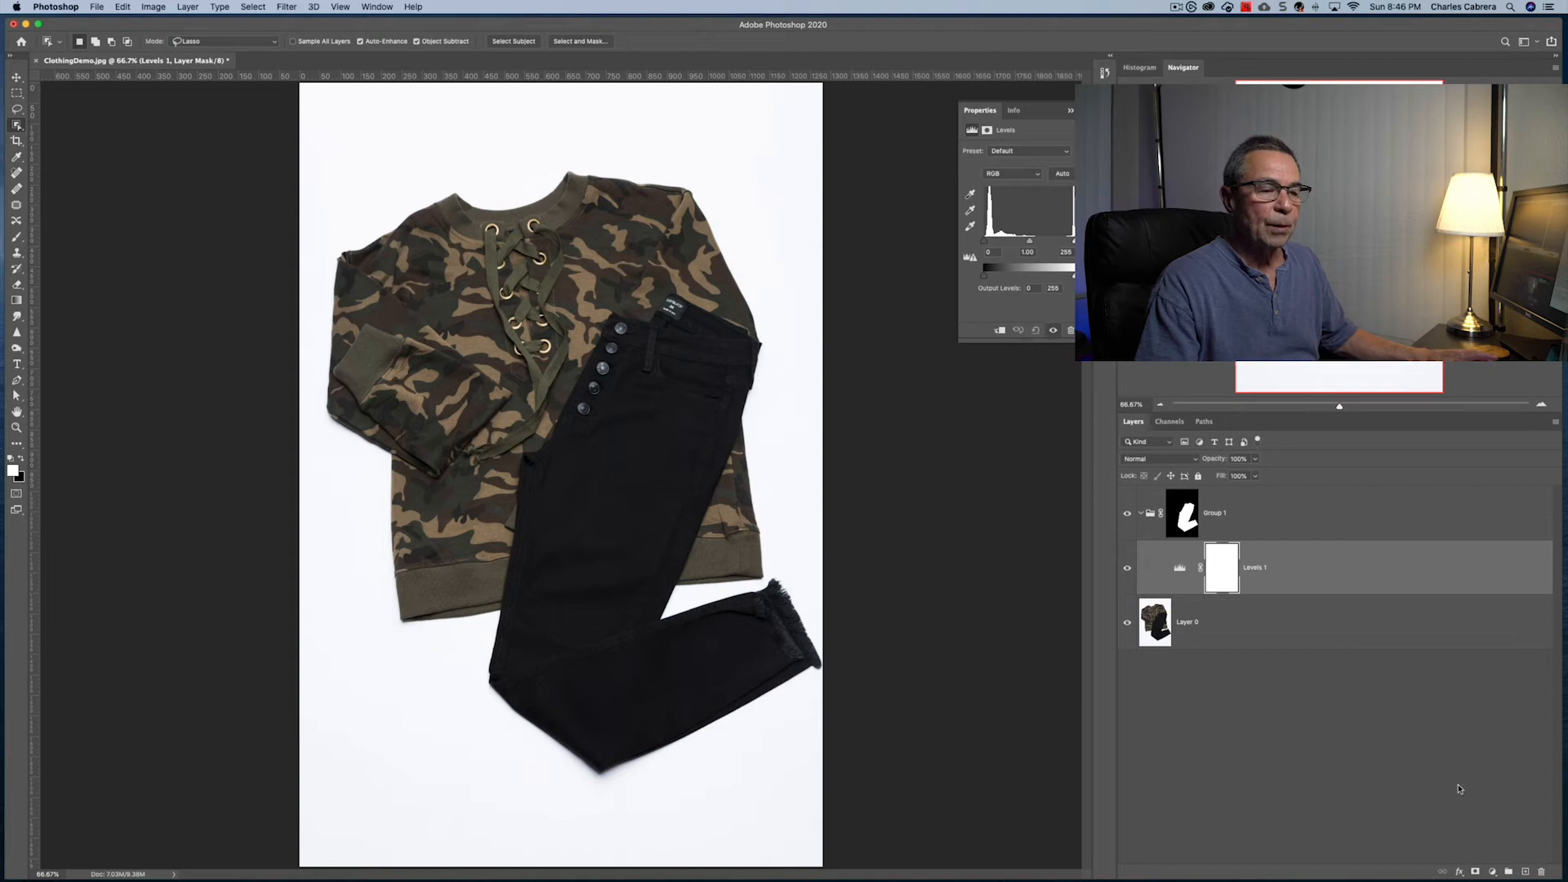
click(1492, 872)
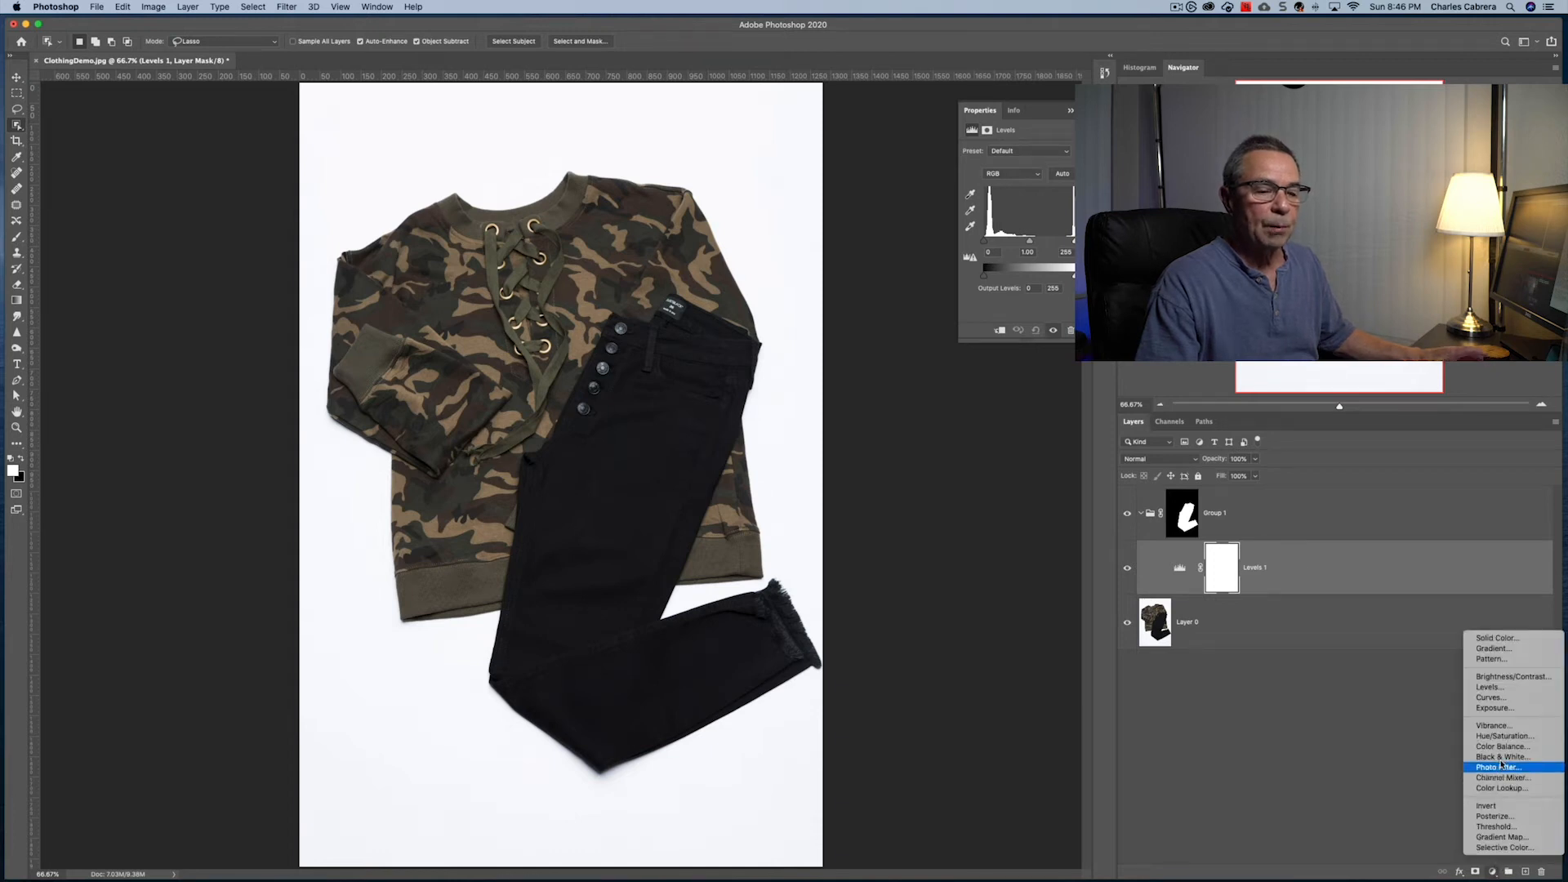
click(1492, 638)
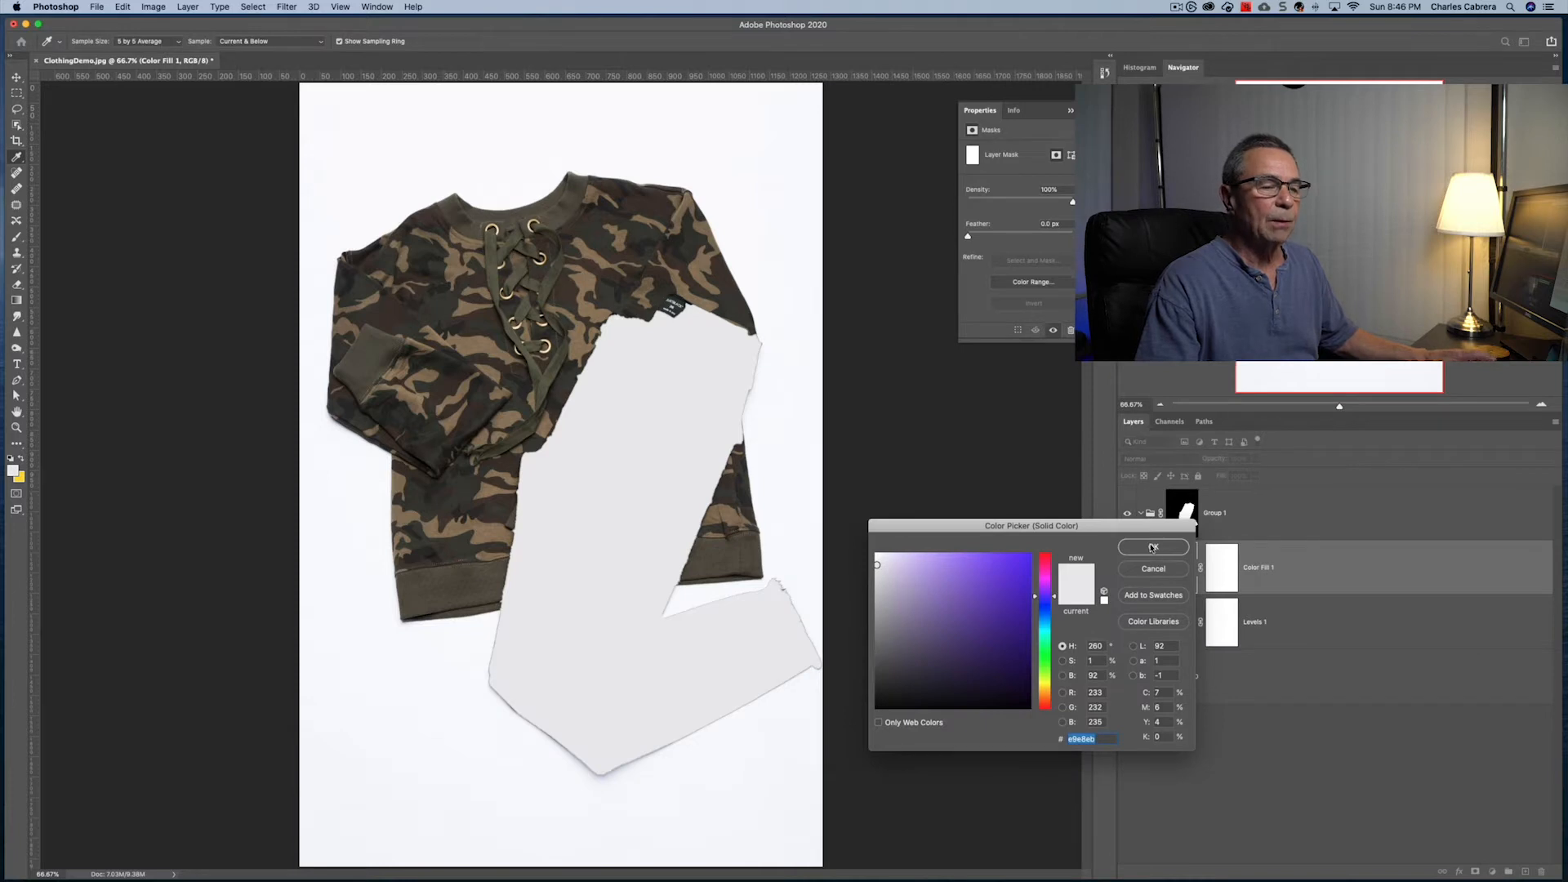
click(1153, 547)
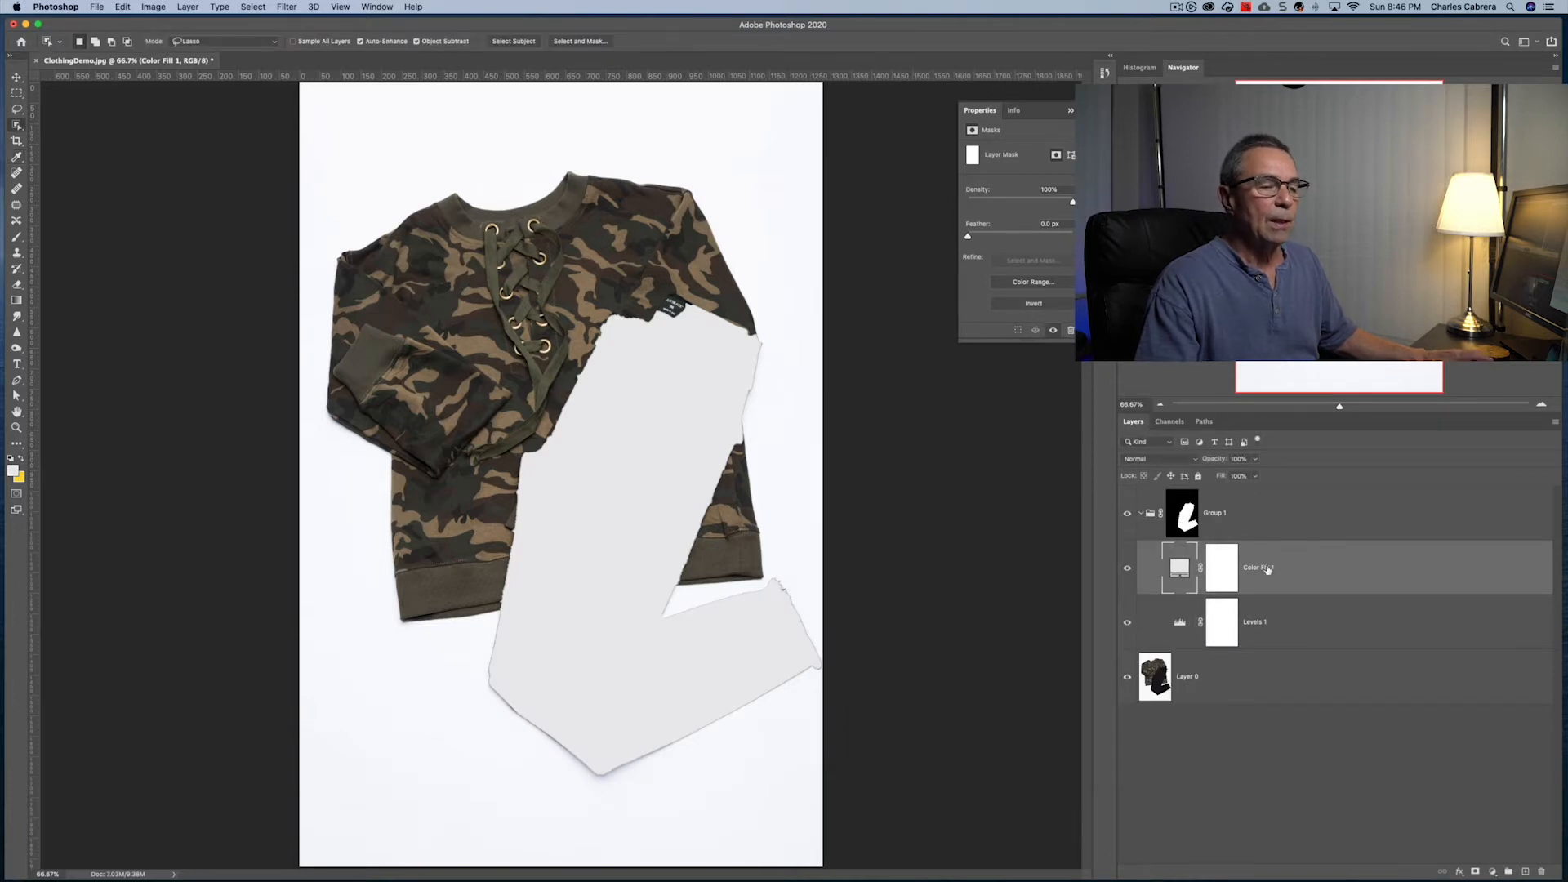
- Set the Solid Color fill layer's blend mode to Color
click(1158, 461)
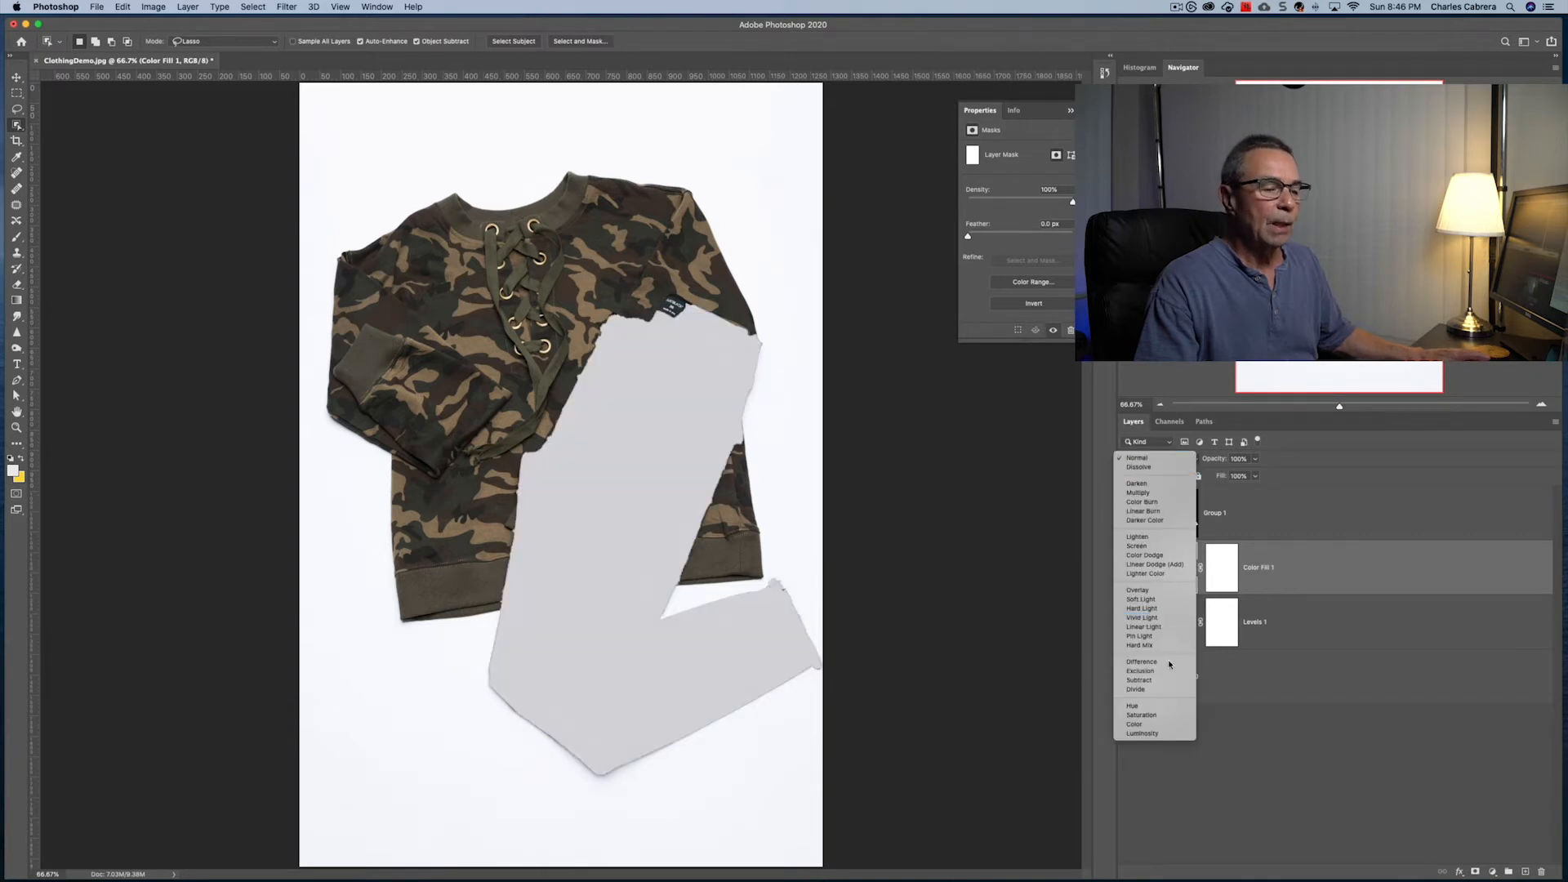
click(1155, 725)
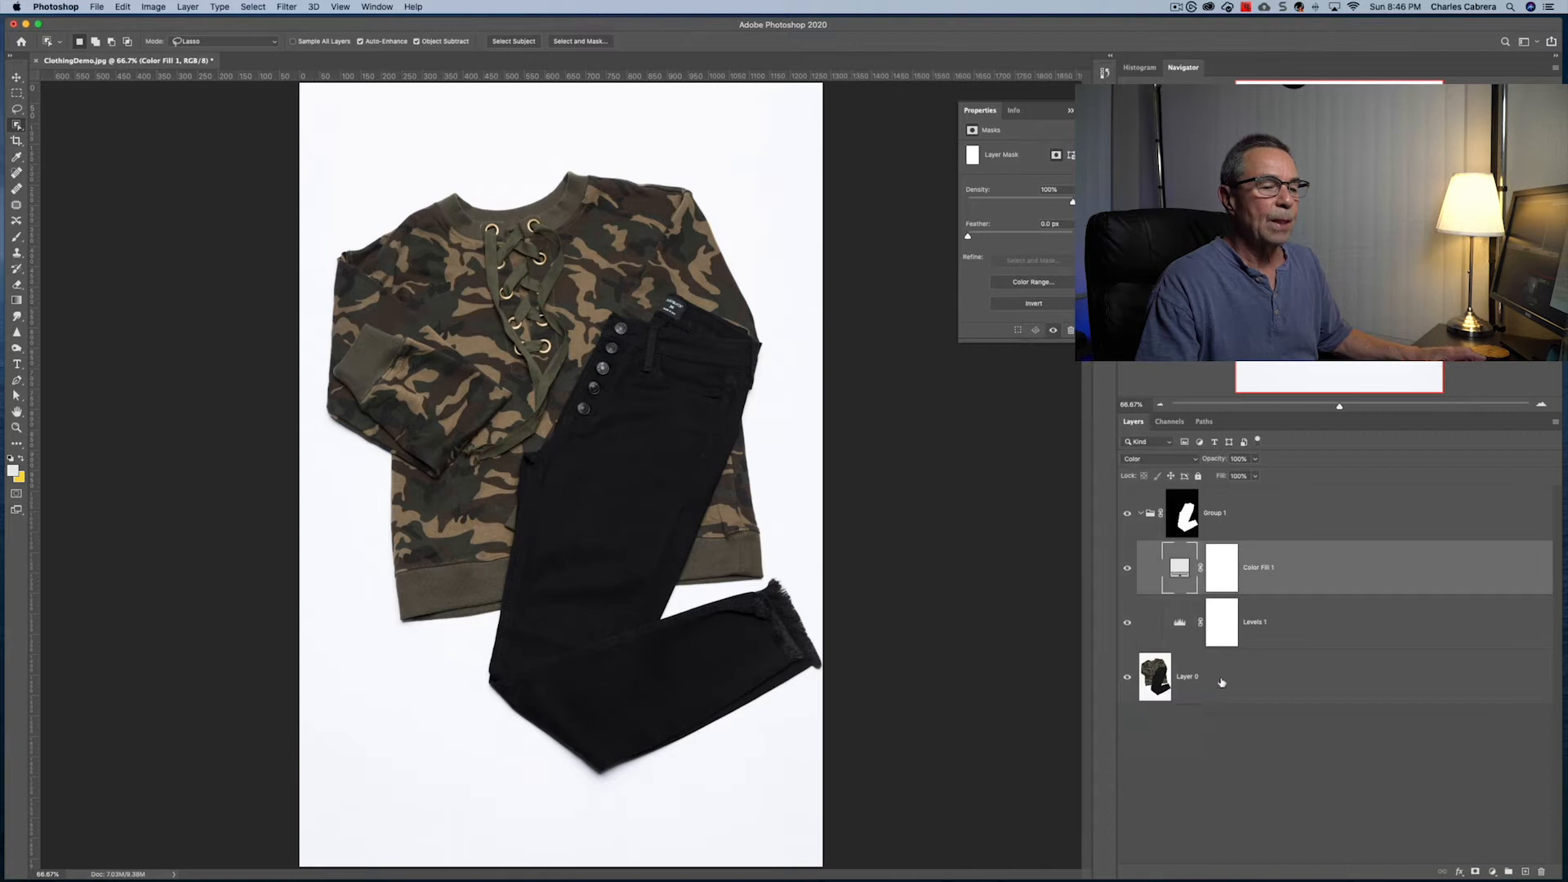
click(1254, 624)
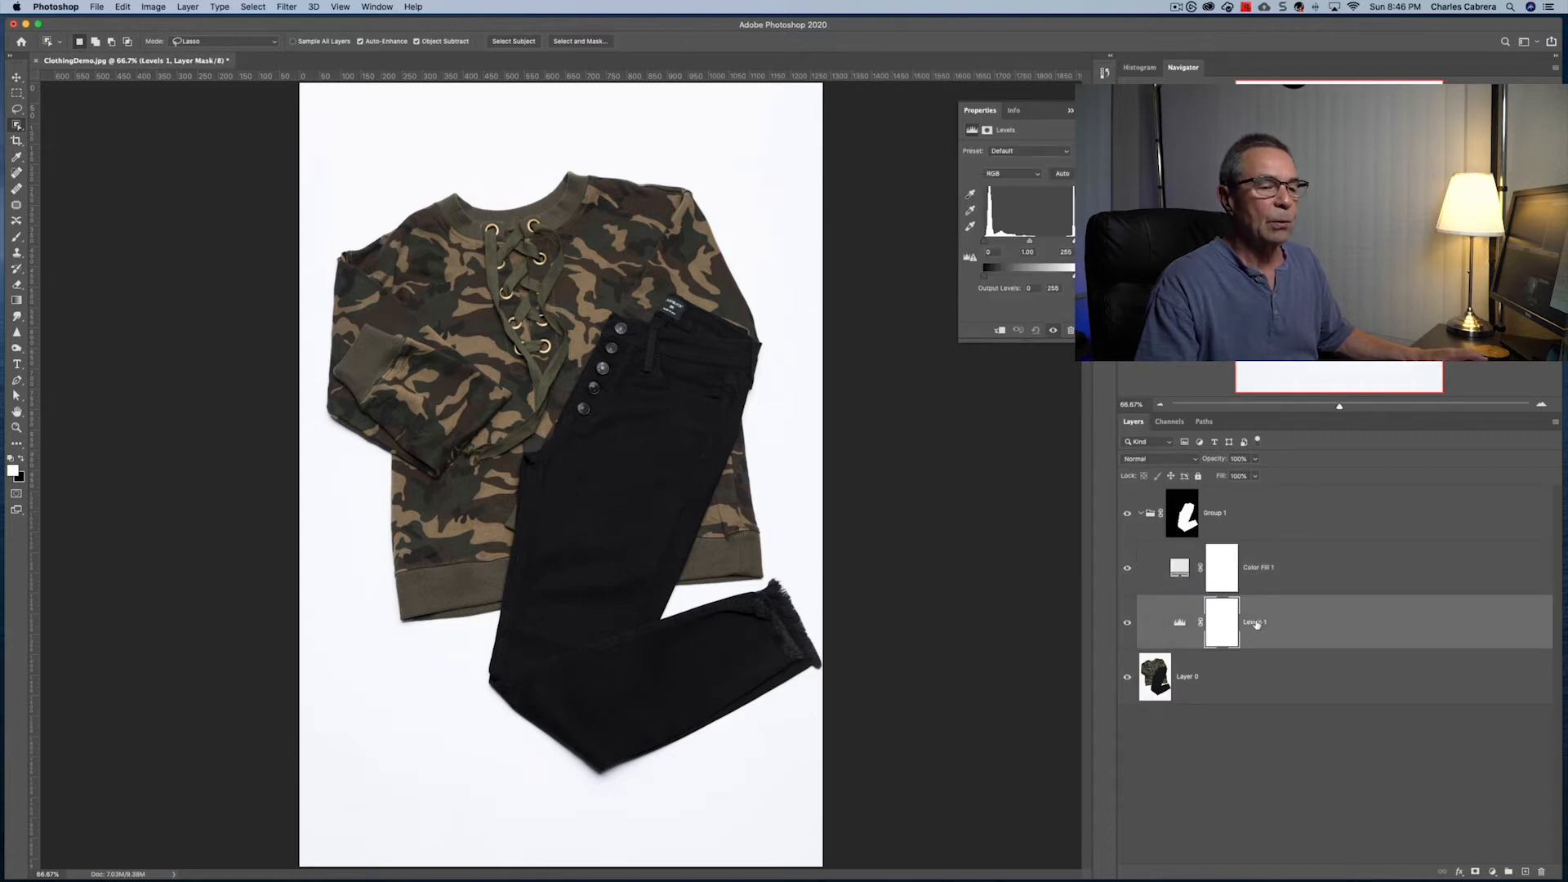
- Change the fill layer's color to the brown #725f48 sampled from the camouflage shirt, after trying purple and dark gray
click(1178, 569)
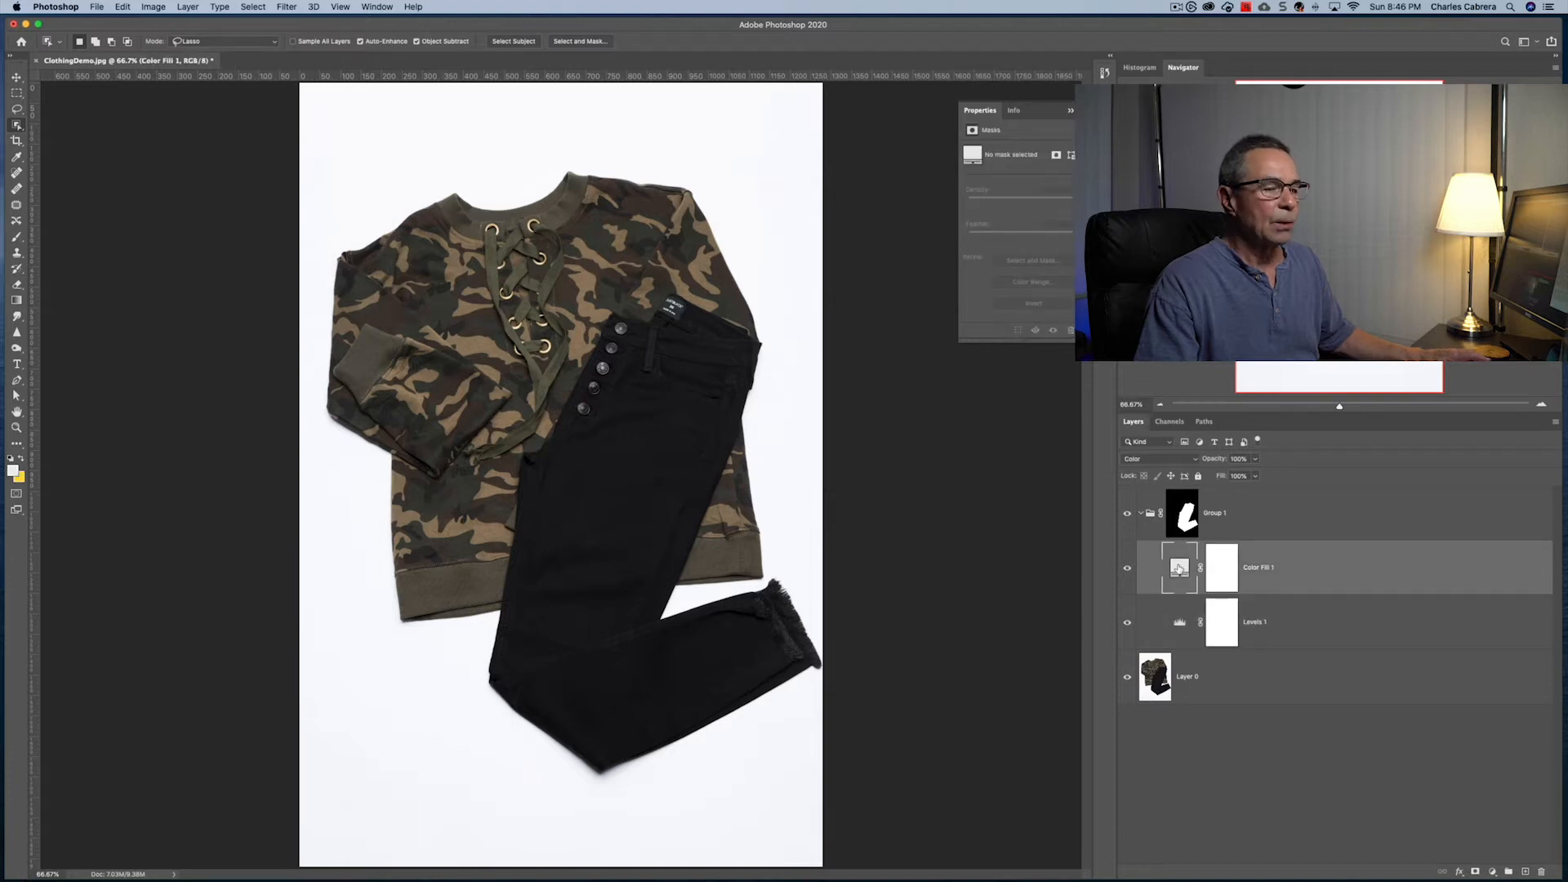
double_click(1179, 569)
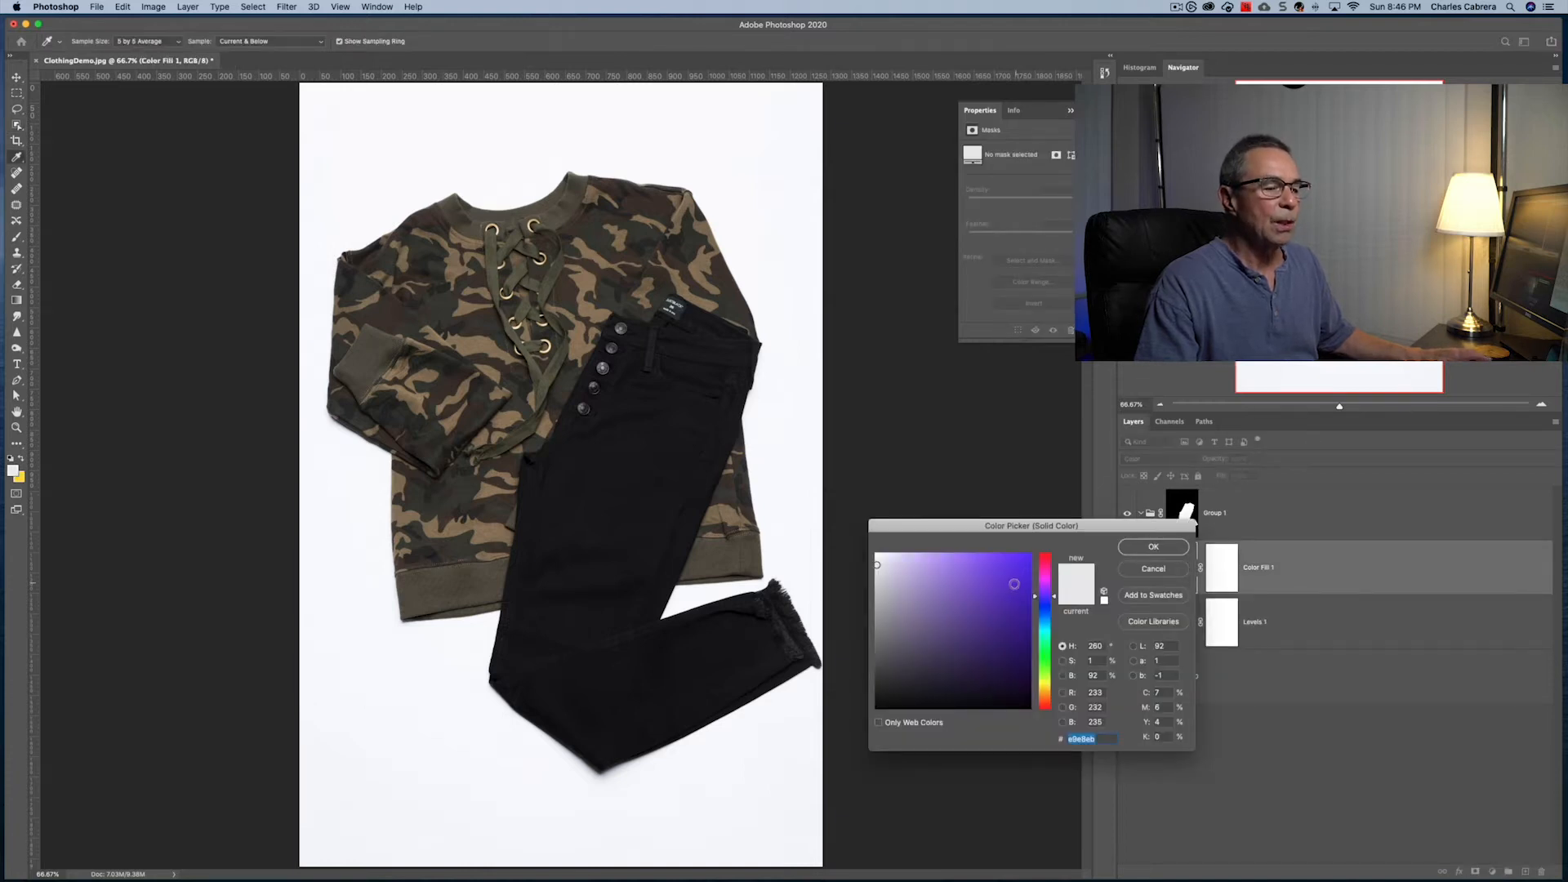
click(1021, 623)
drag(1021, 623, 1021, 639)
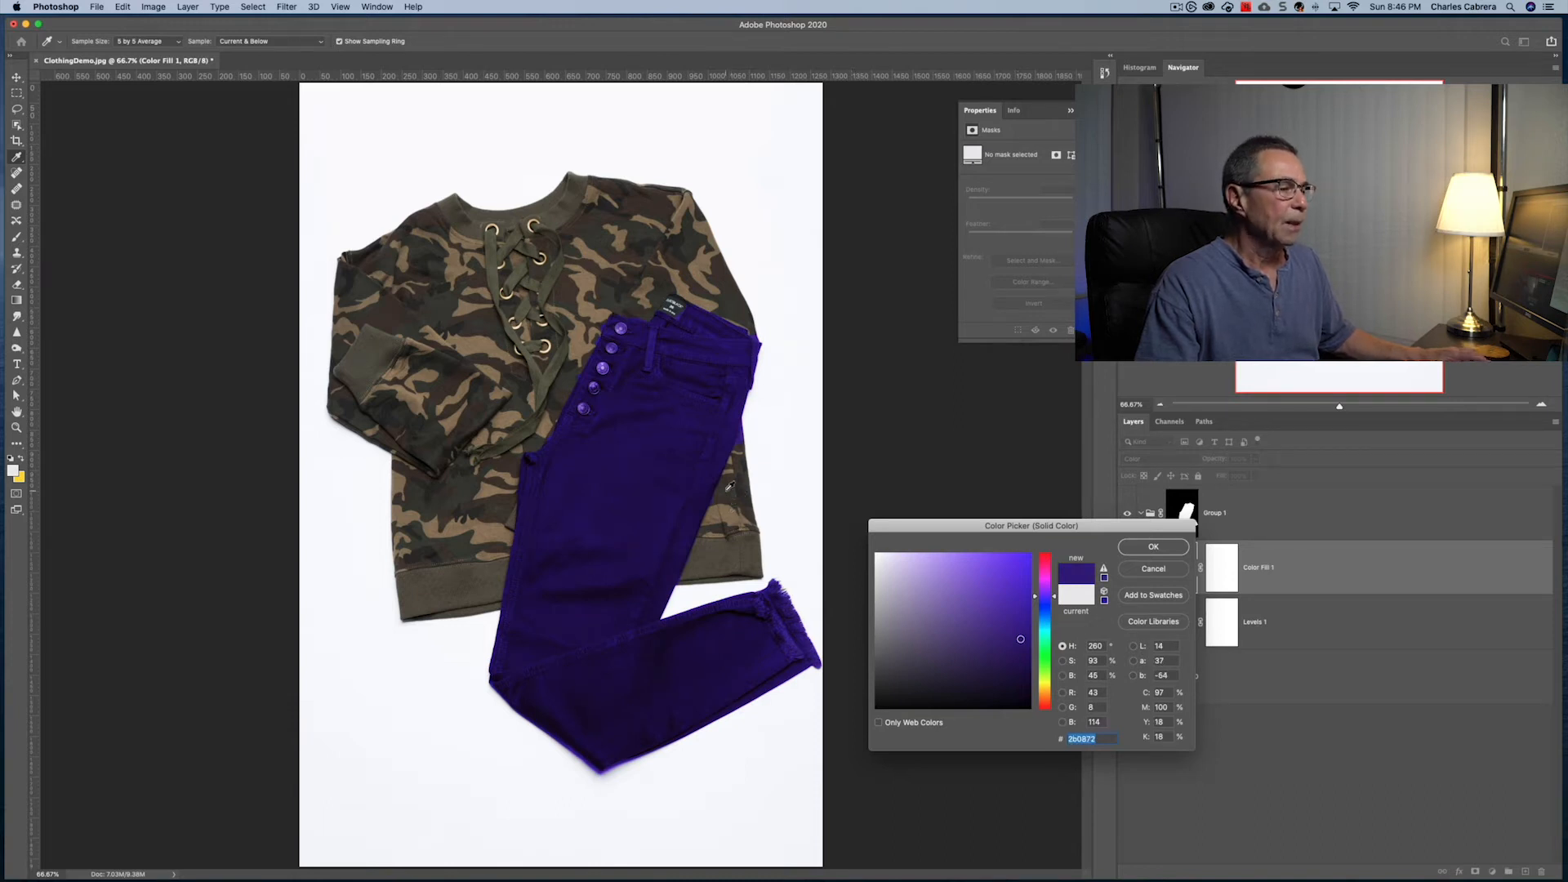
click(726, 493)
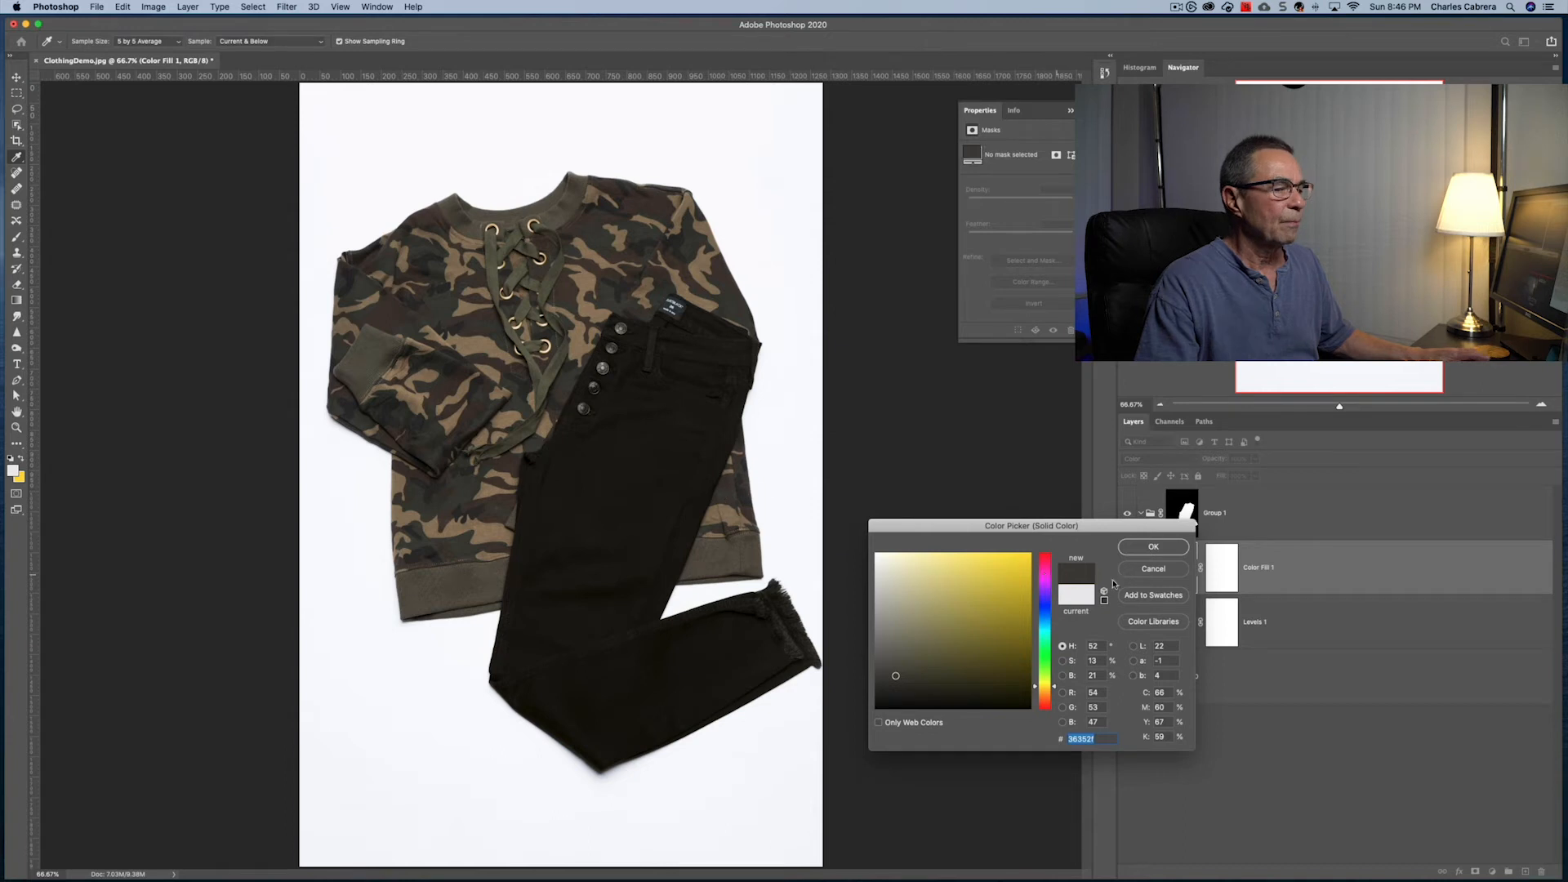
click(721, 512)
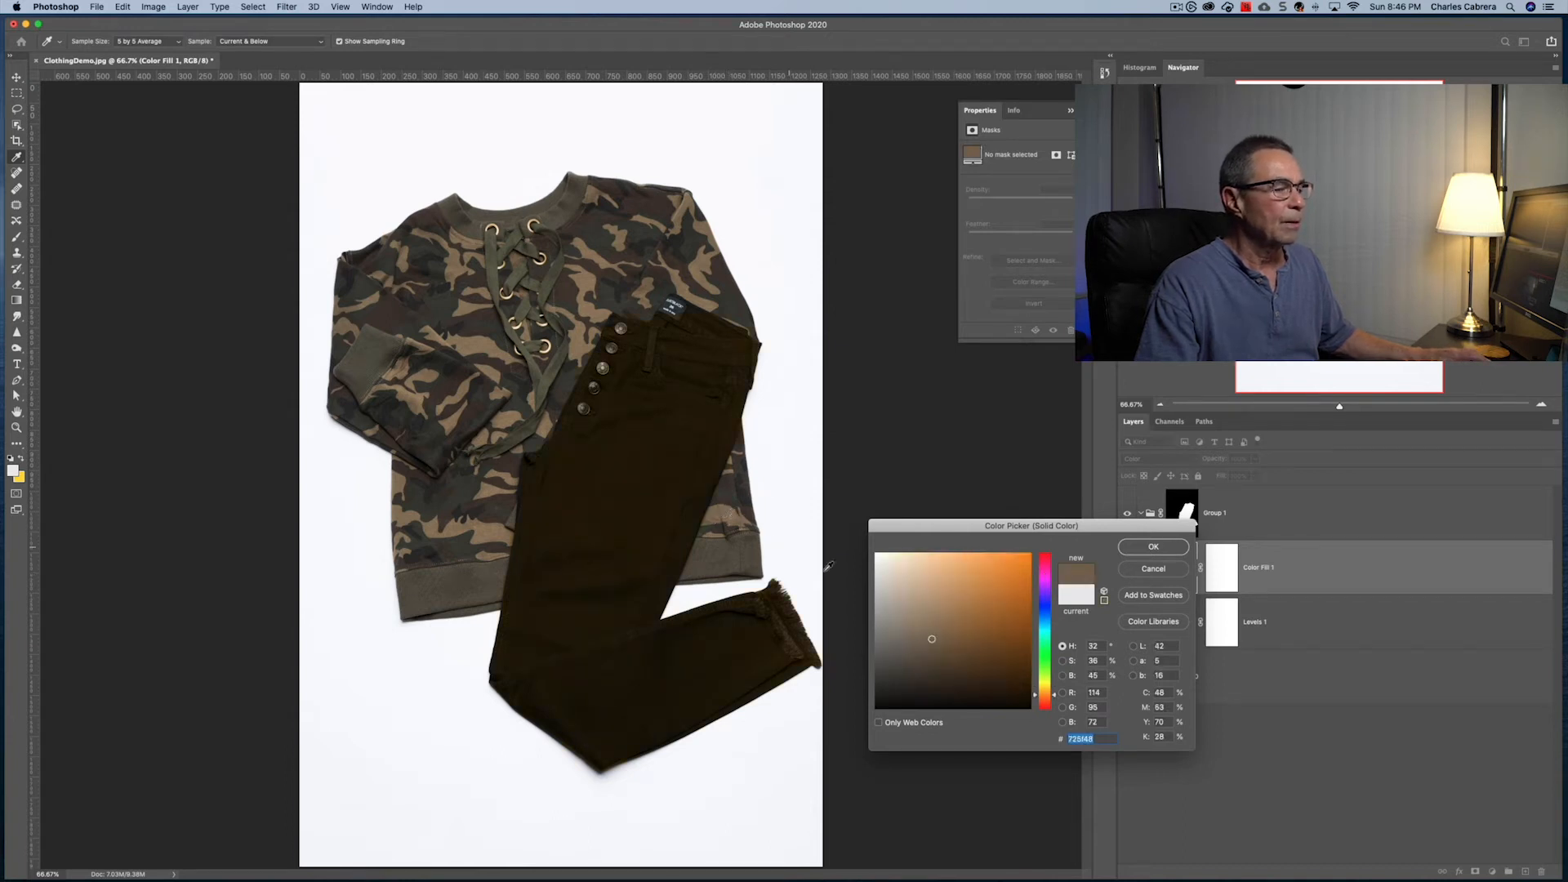
click(1170, 546)
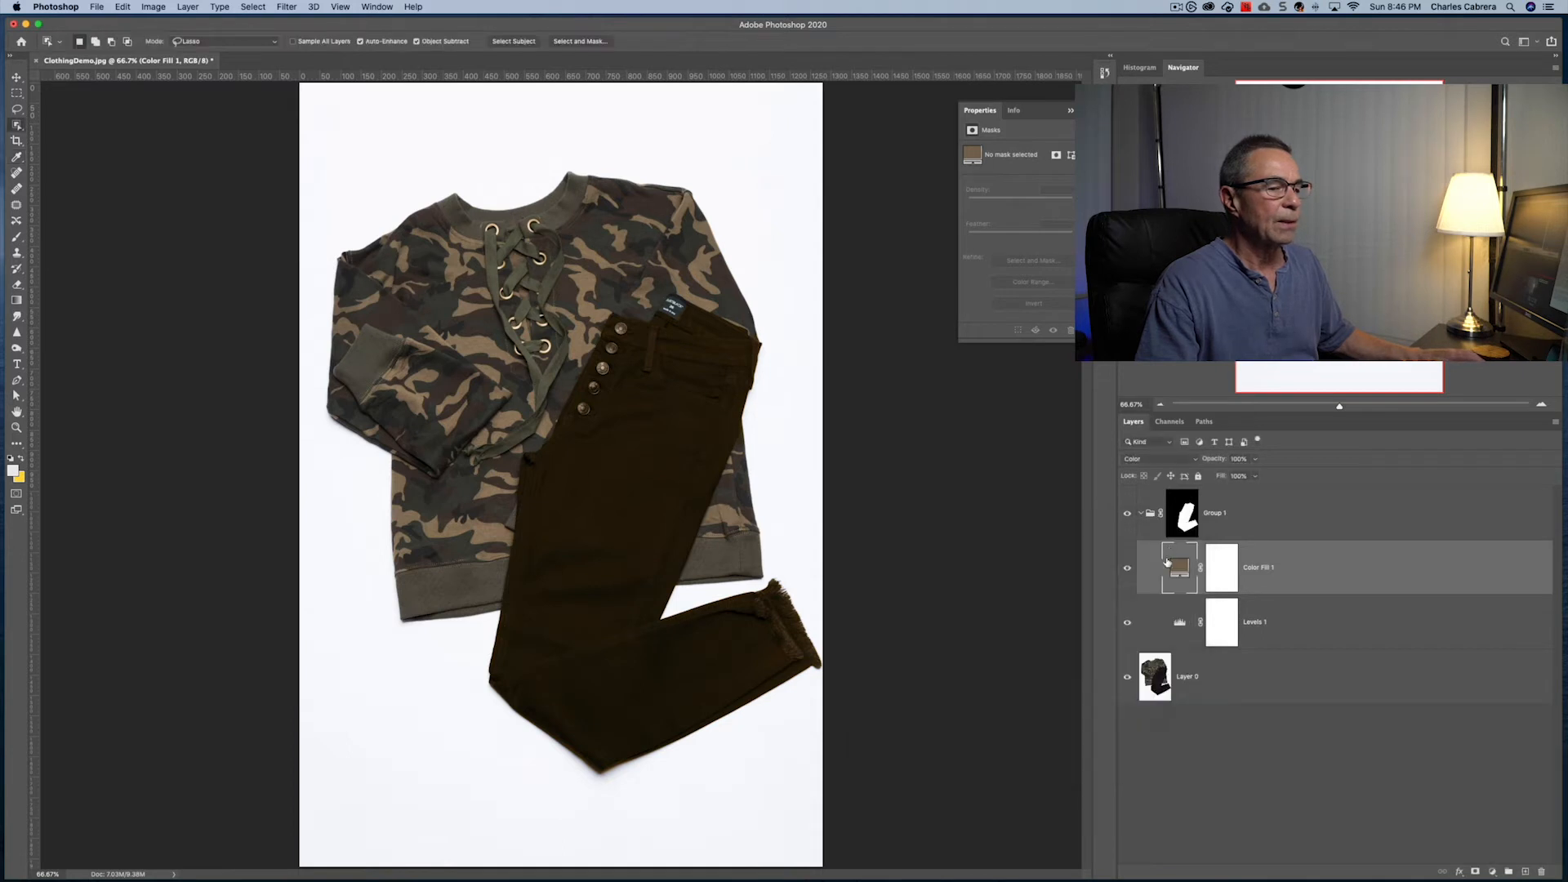
- Lighten the pants with the Levels layer, raising the output black level to 10, and change the fill layer's color to dark brown #382e29
click(1178, 625)
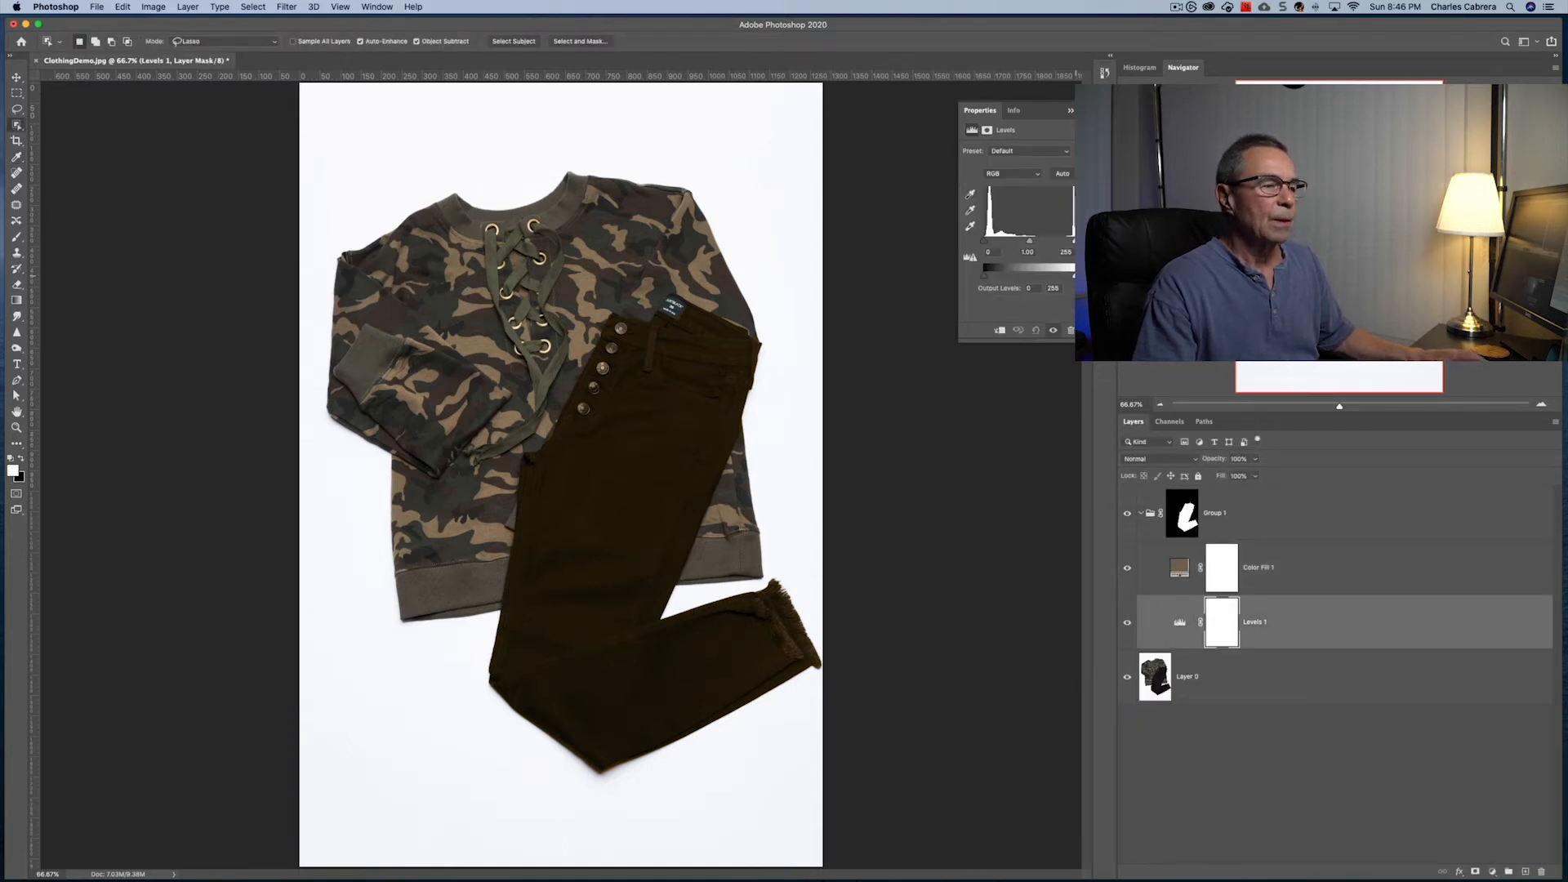
drag(1074, 277, 1022, 243)
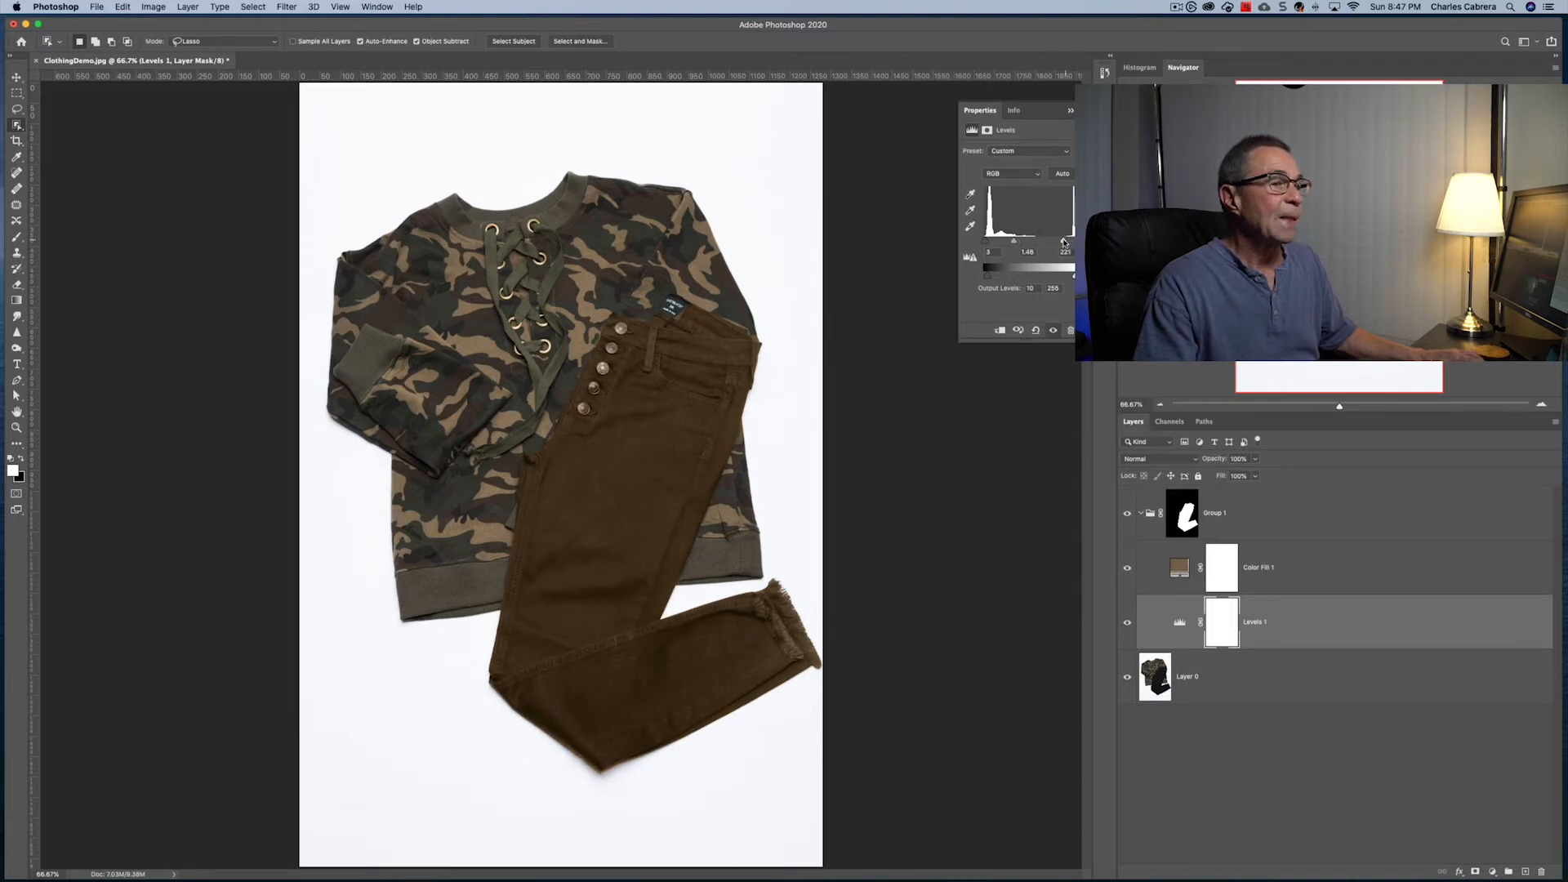
double_click(1179, 567)
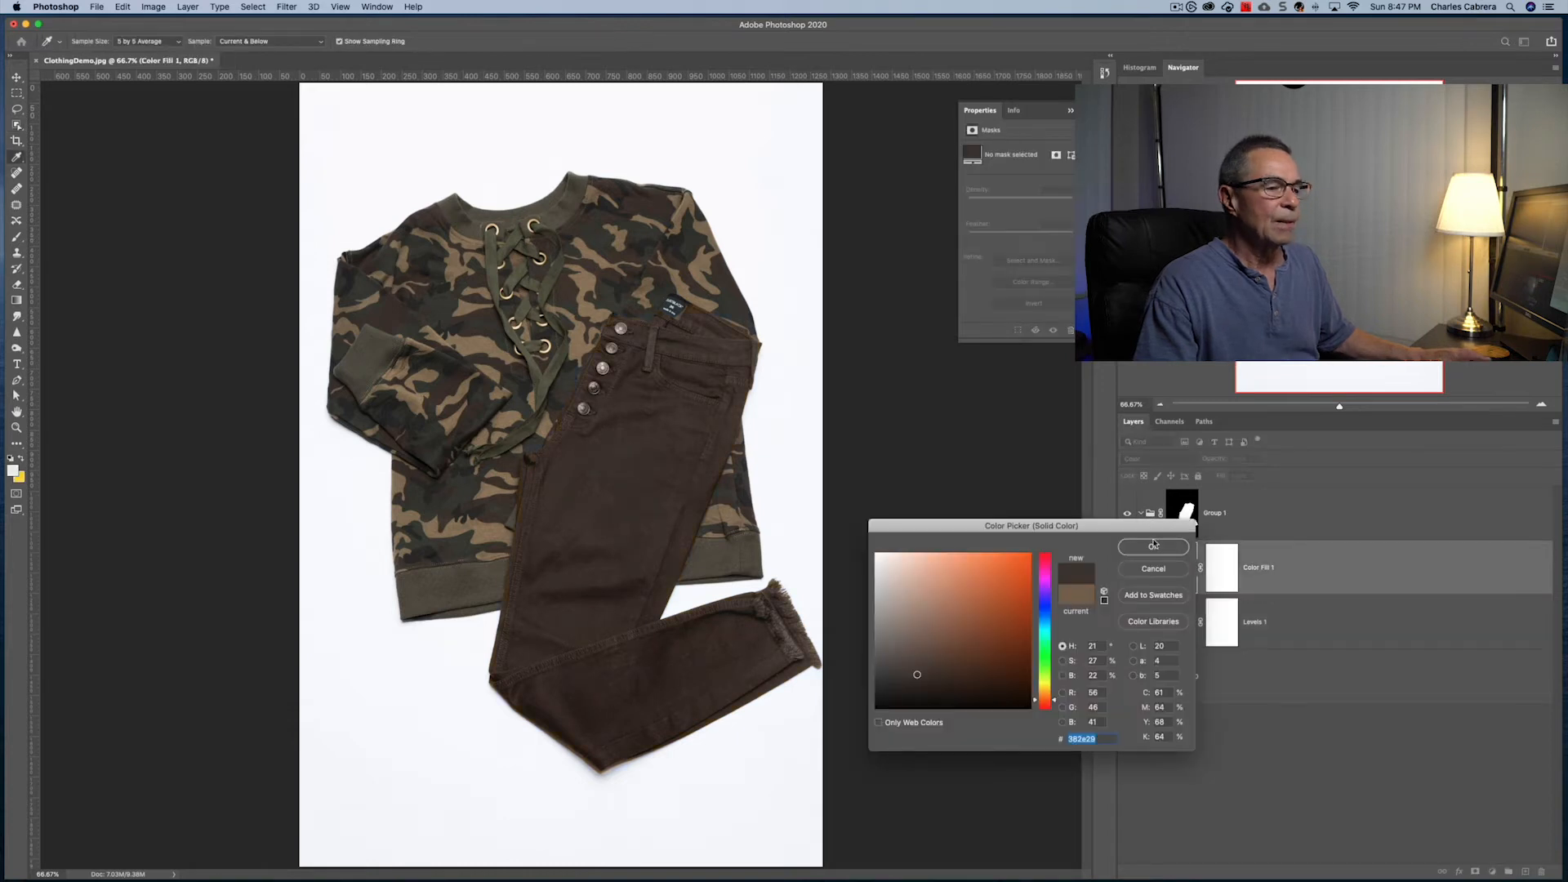
click(1152, 547)
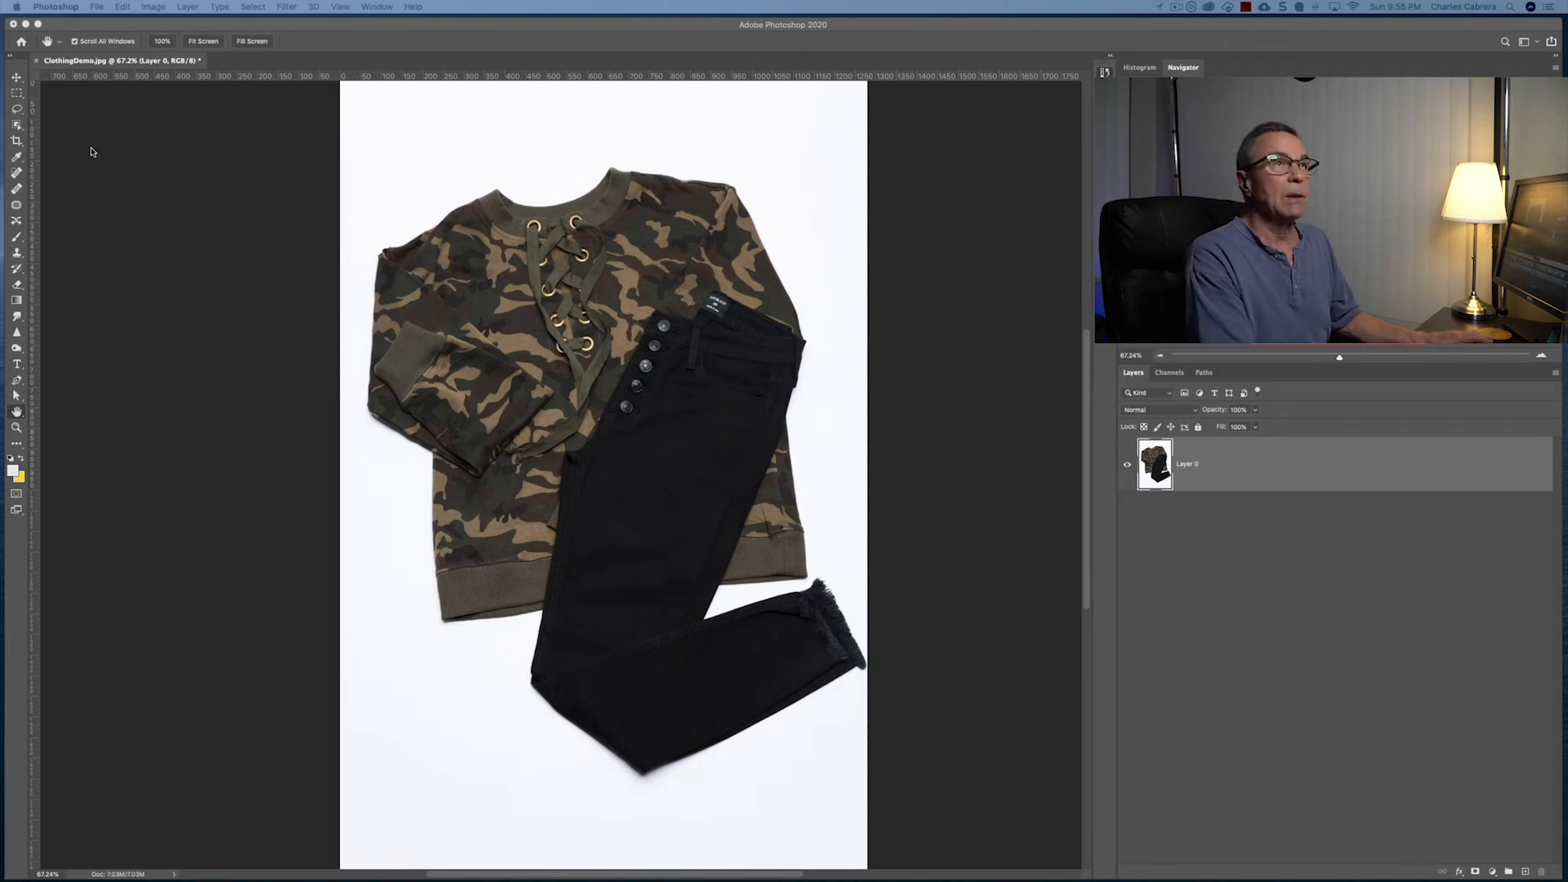
- With the Quick Selection tool active, run Select Subject on the unmasked clothing layer and clear the resulting selection
click(17, 125)
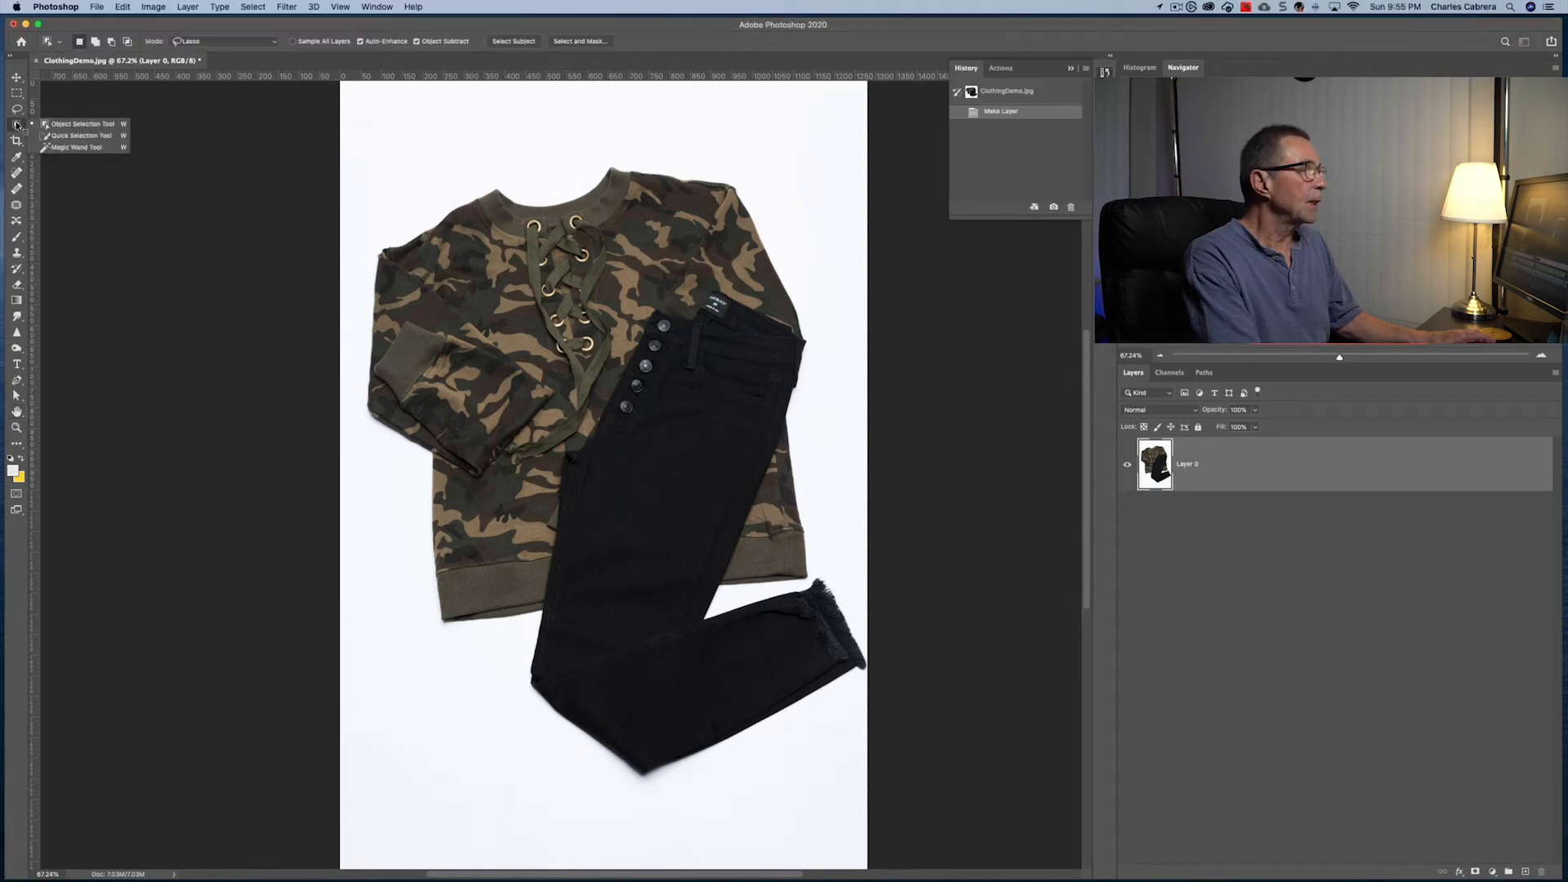
click(63, 136)
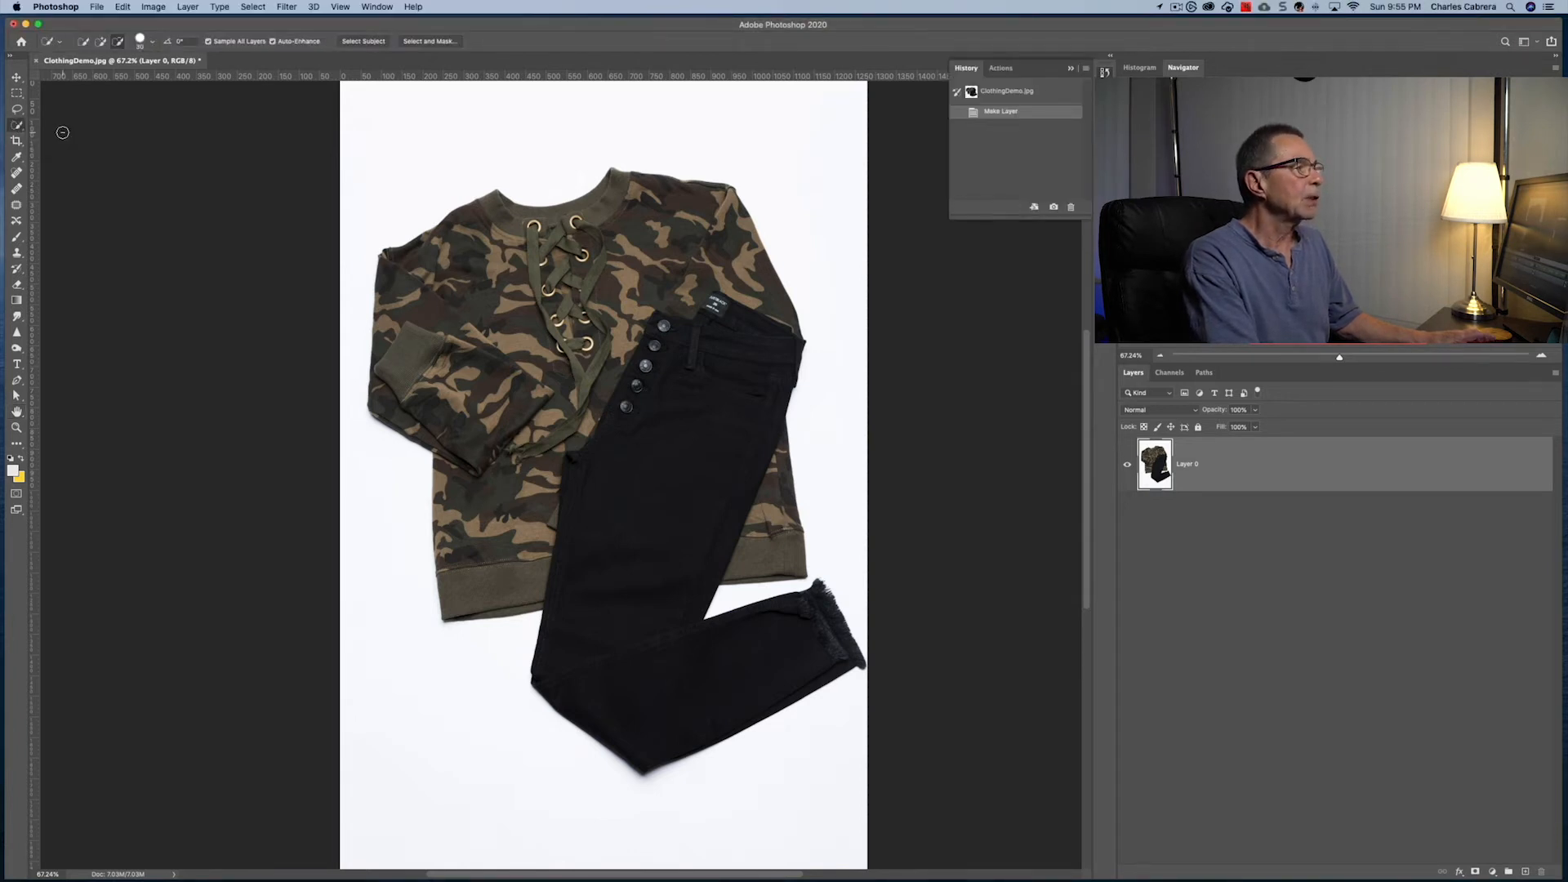
click(362, 42)
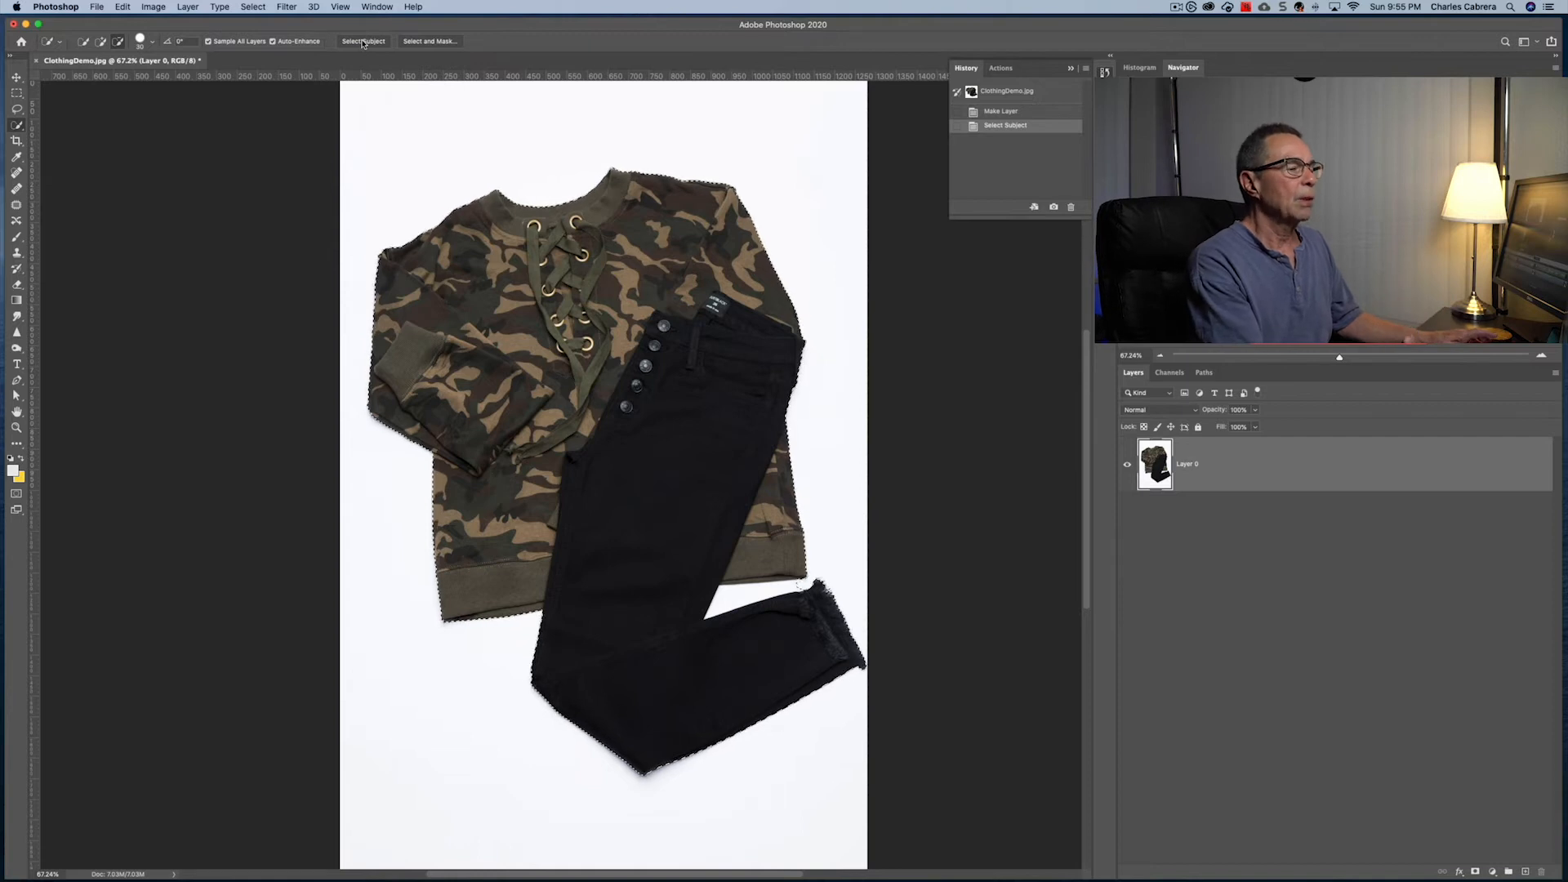
key(super+d)
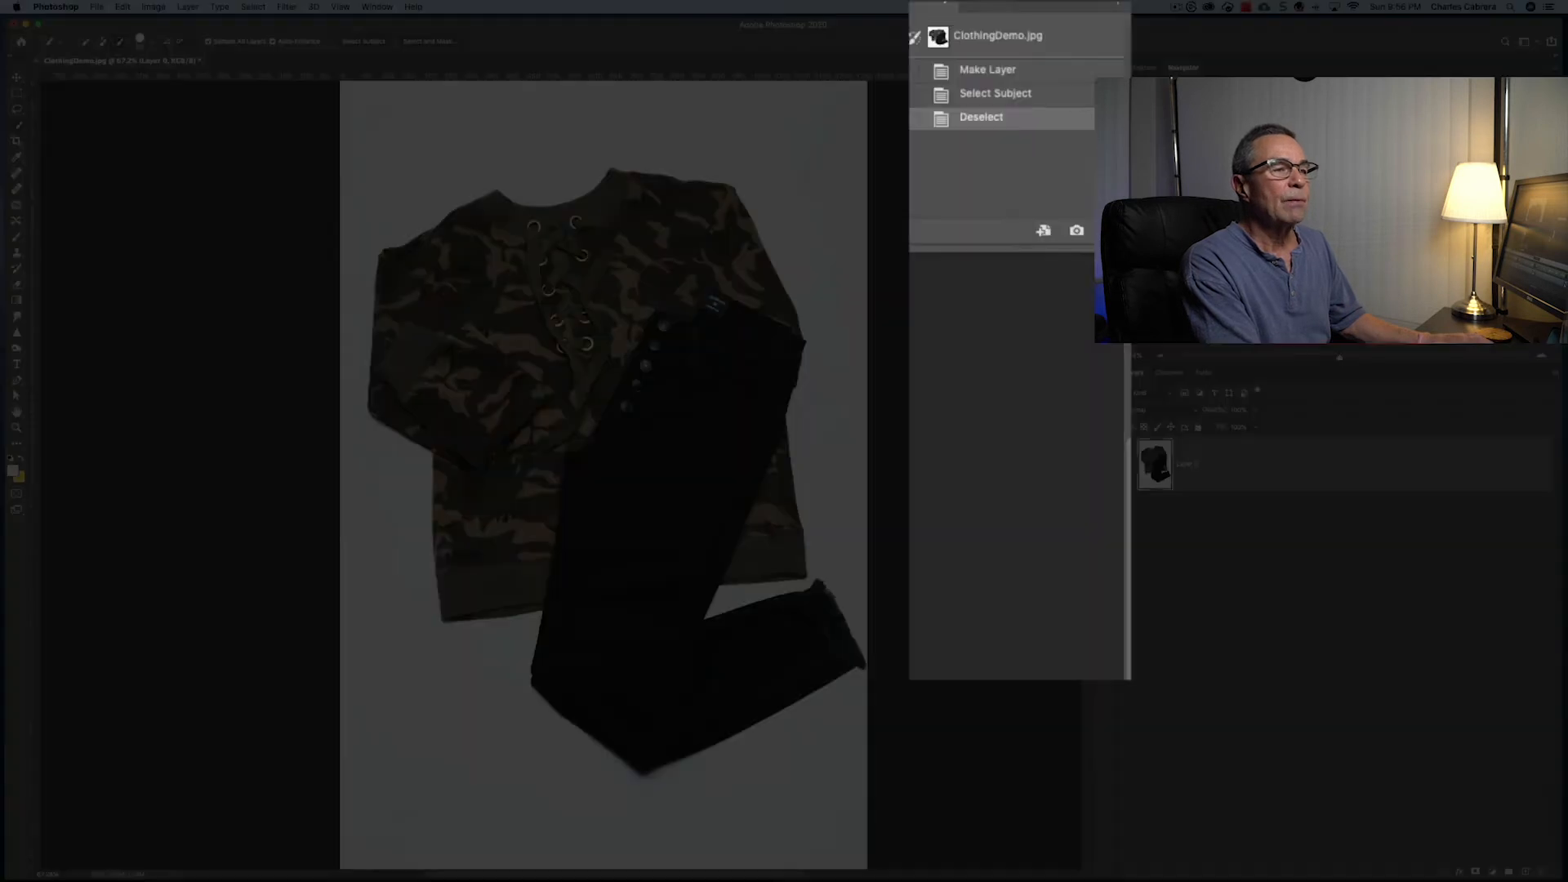
- Revert the clothing image to its Make Layer history state and run Remove Background on the layer
click(944, 67)
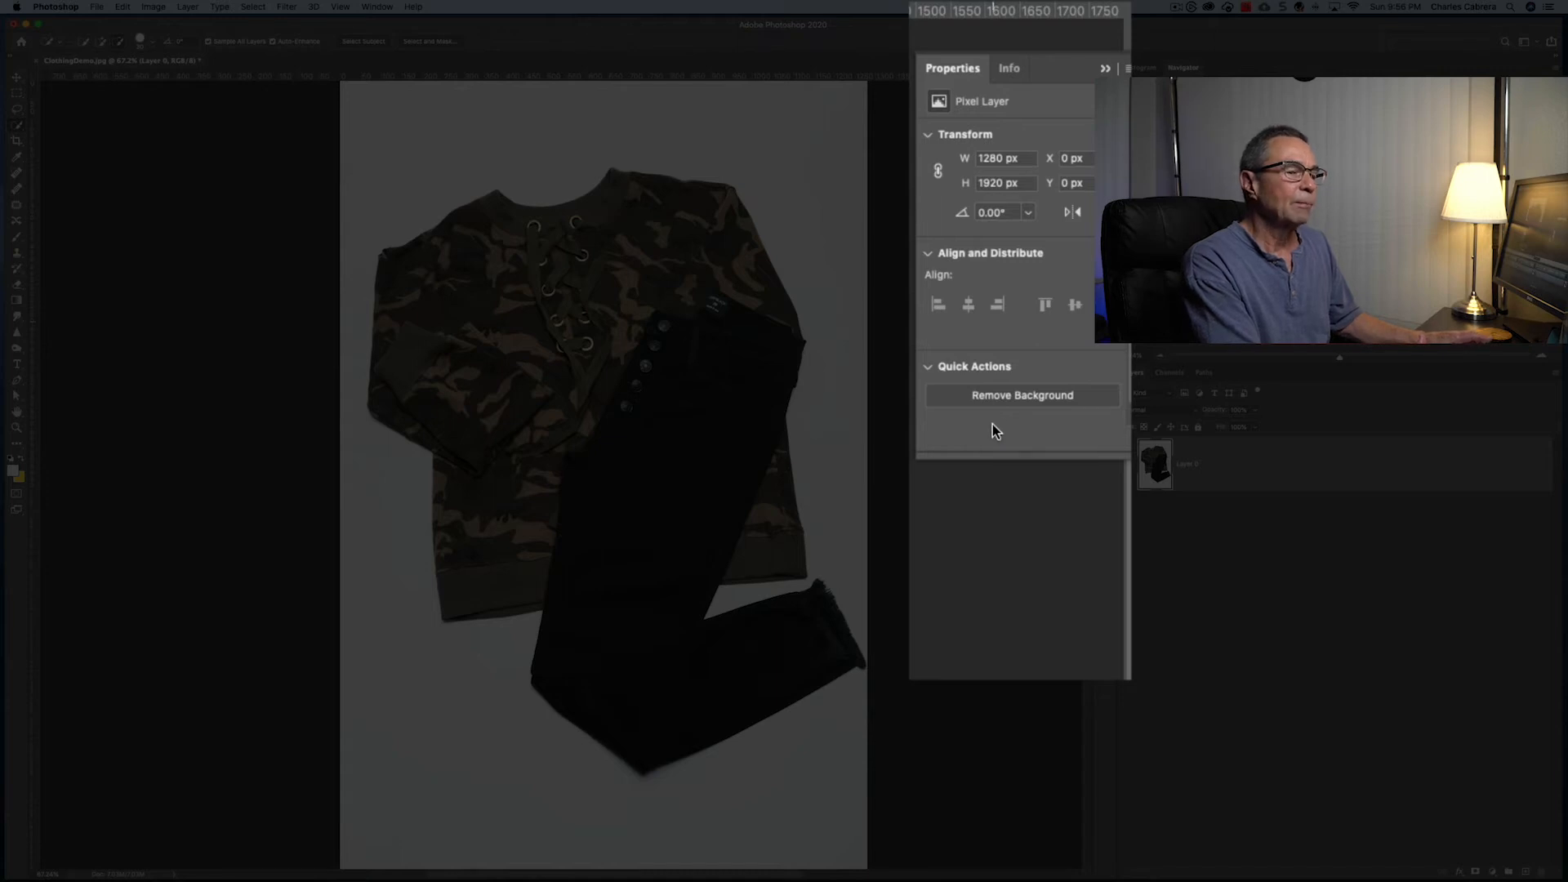
click(1002, 395)
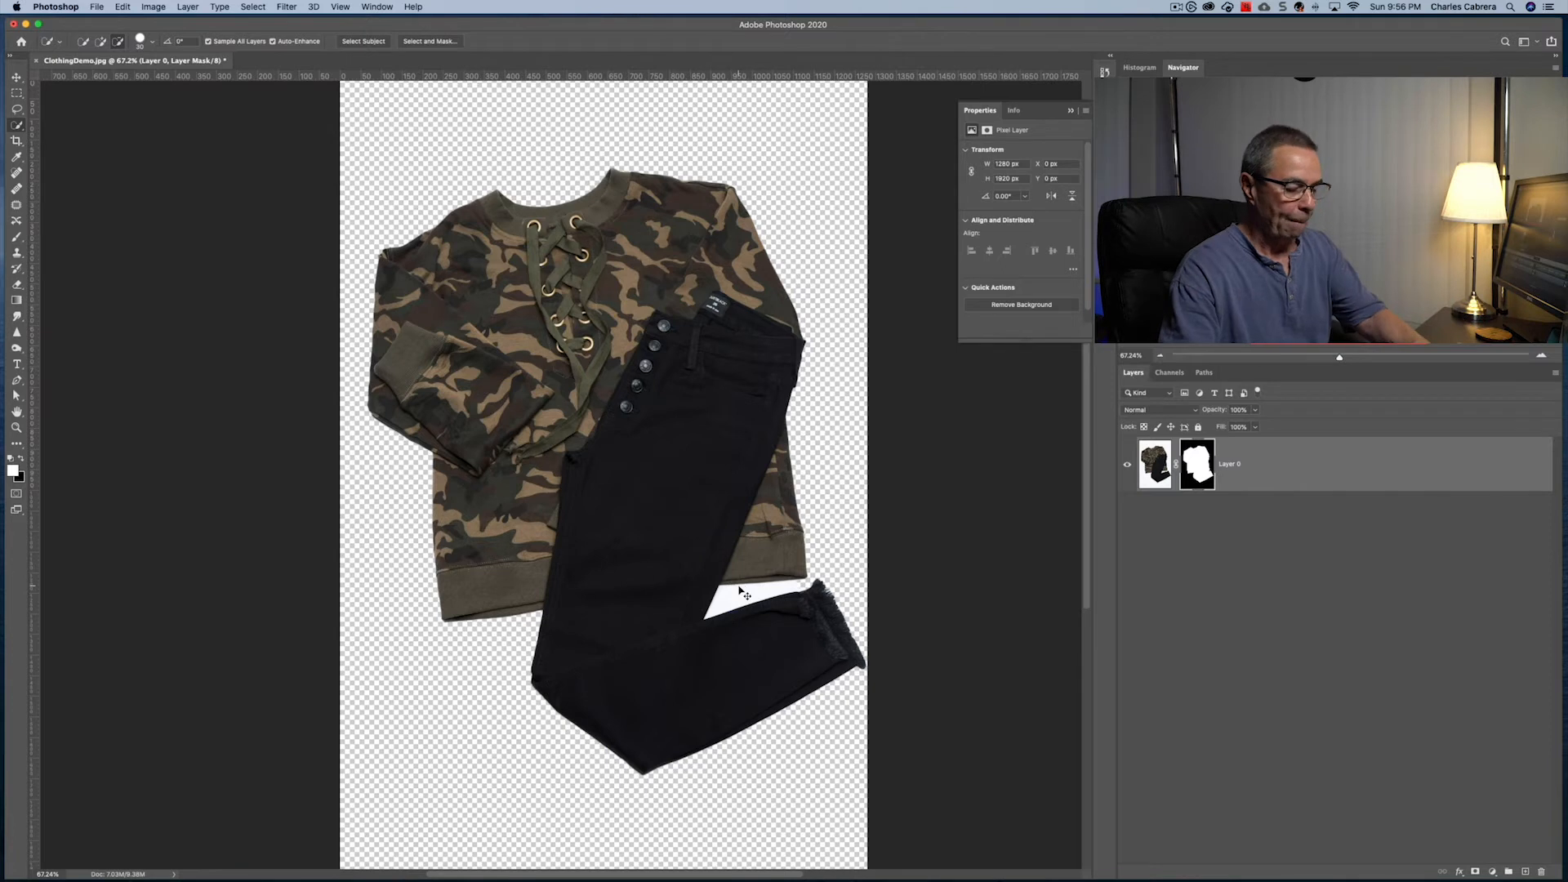
- Quick-select the leftover white gap between the shirt hem and the folded trouser leg, and swap the foreground and background colors
key(super+1)
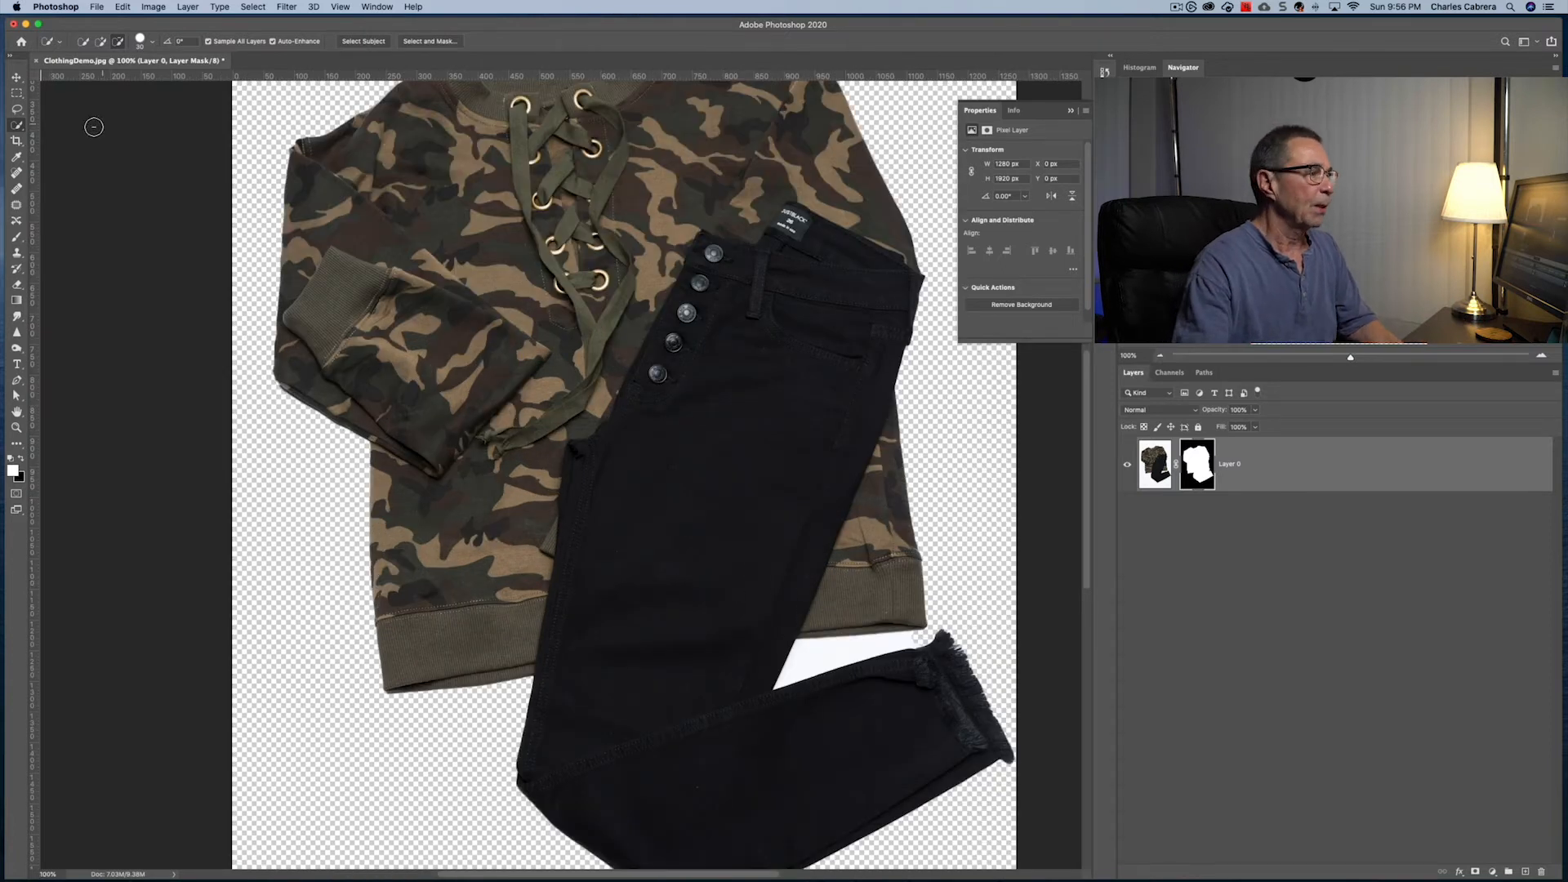
right_click(22, 126)
click(47, 126)
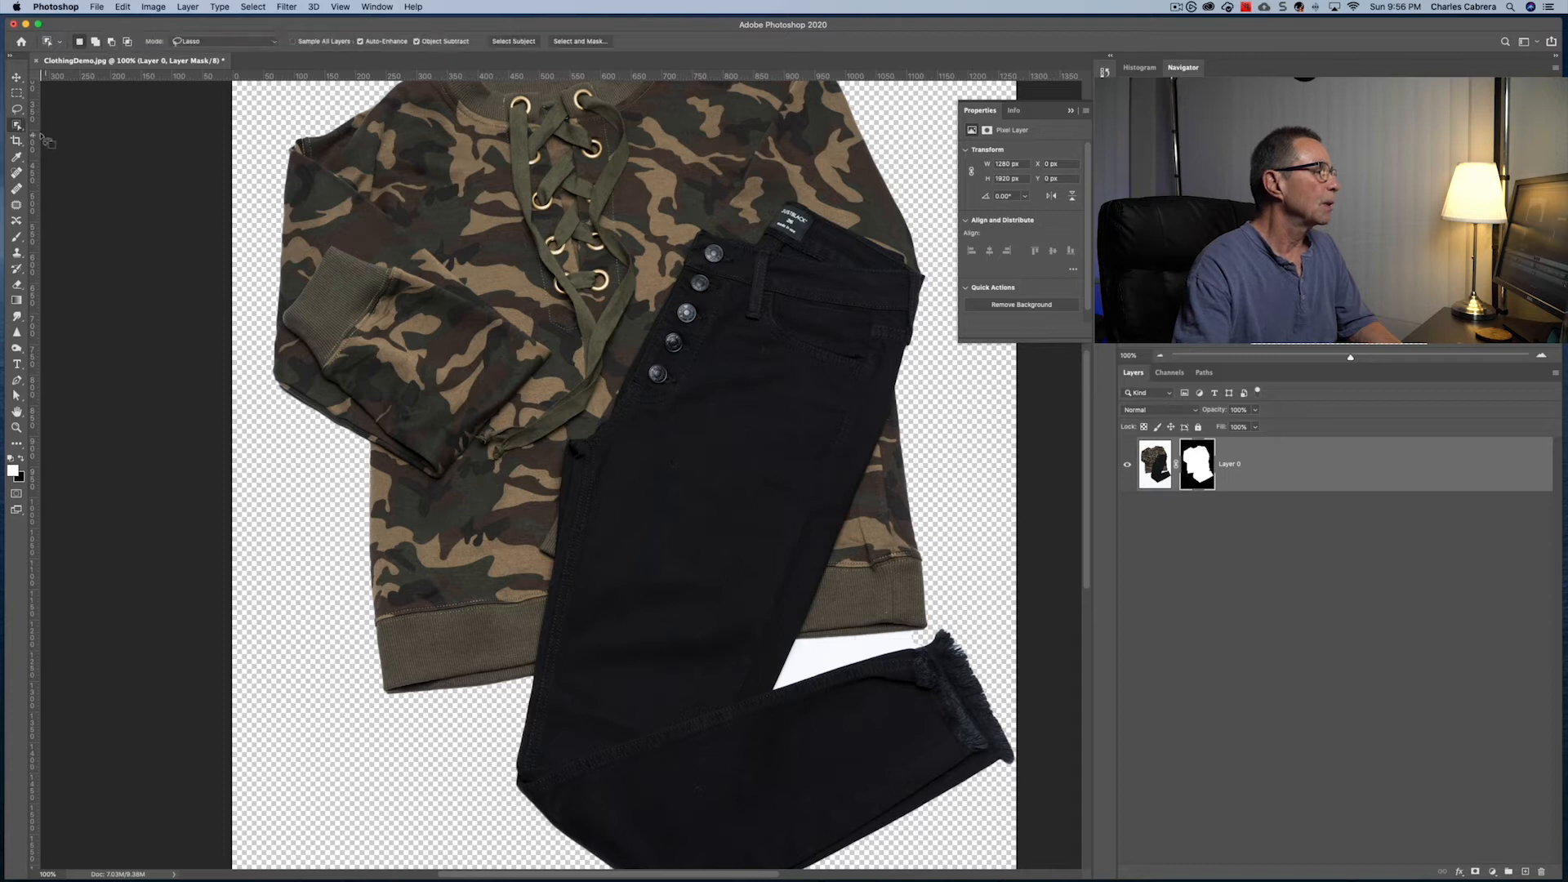
right_click(18, 126)
click(54, 139)
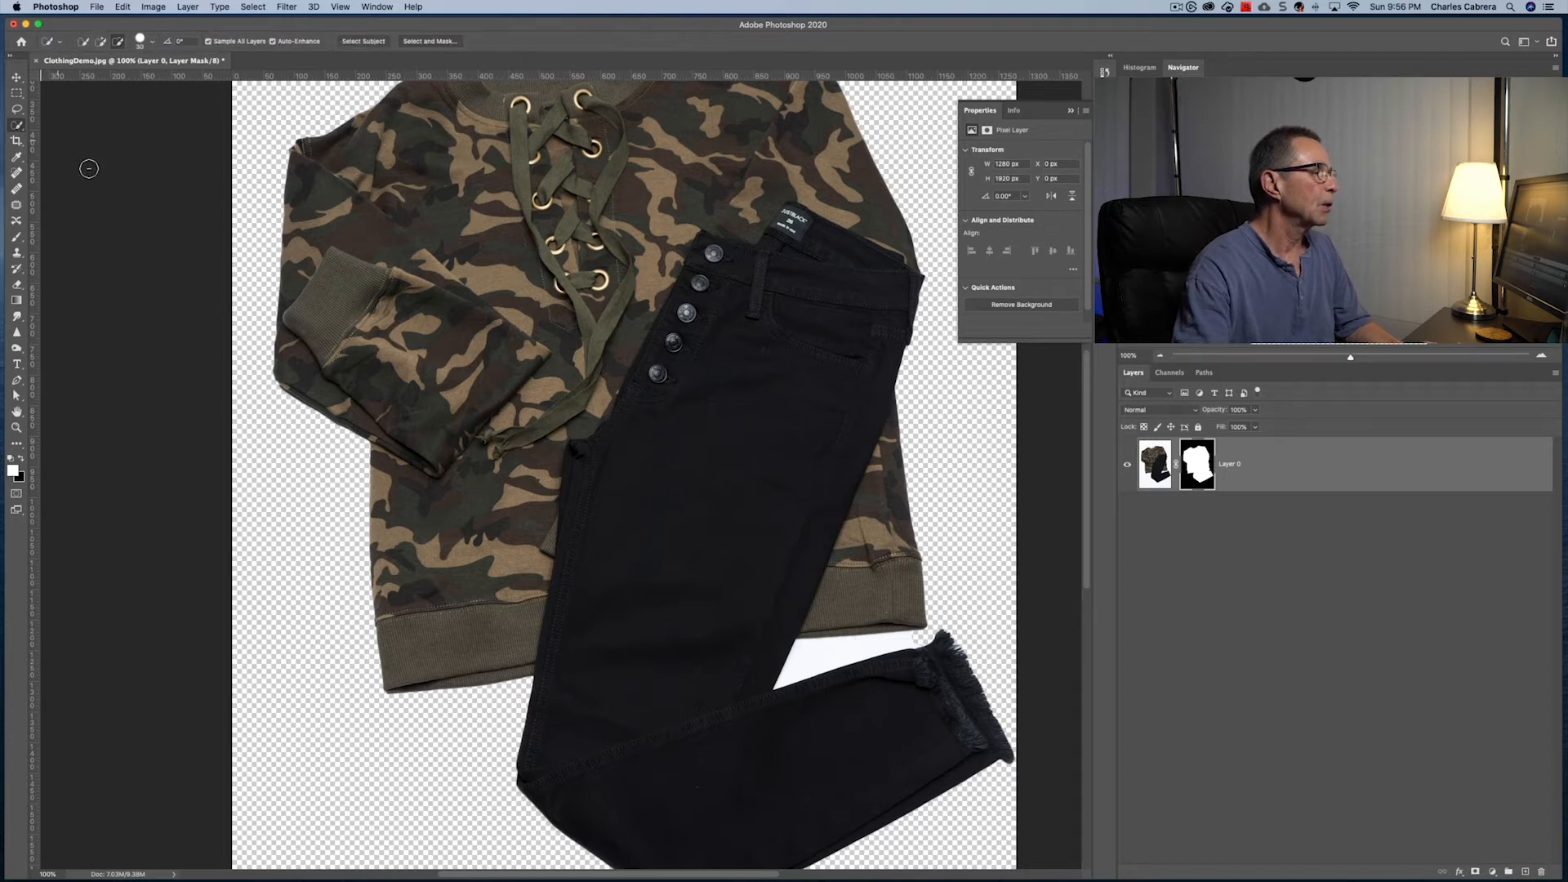
click(866, 646)
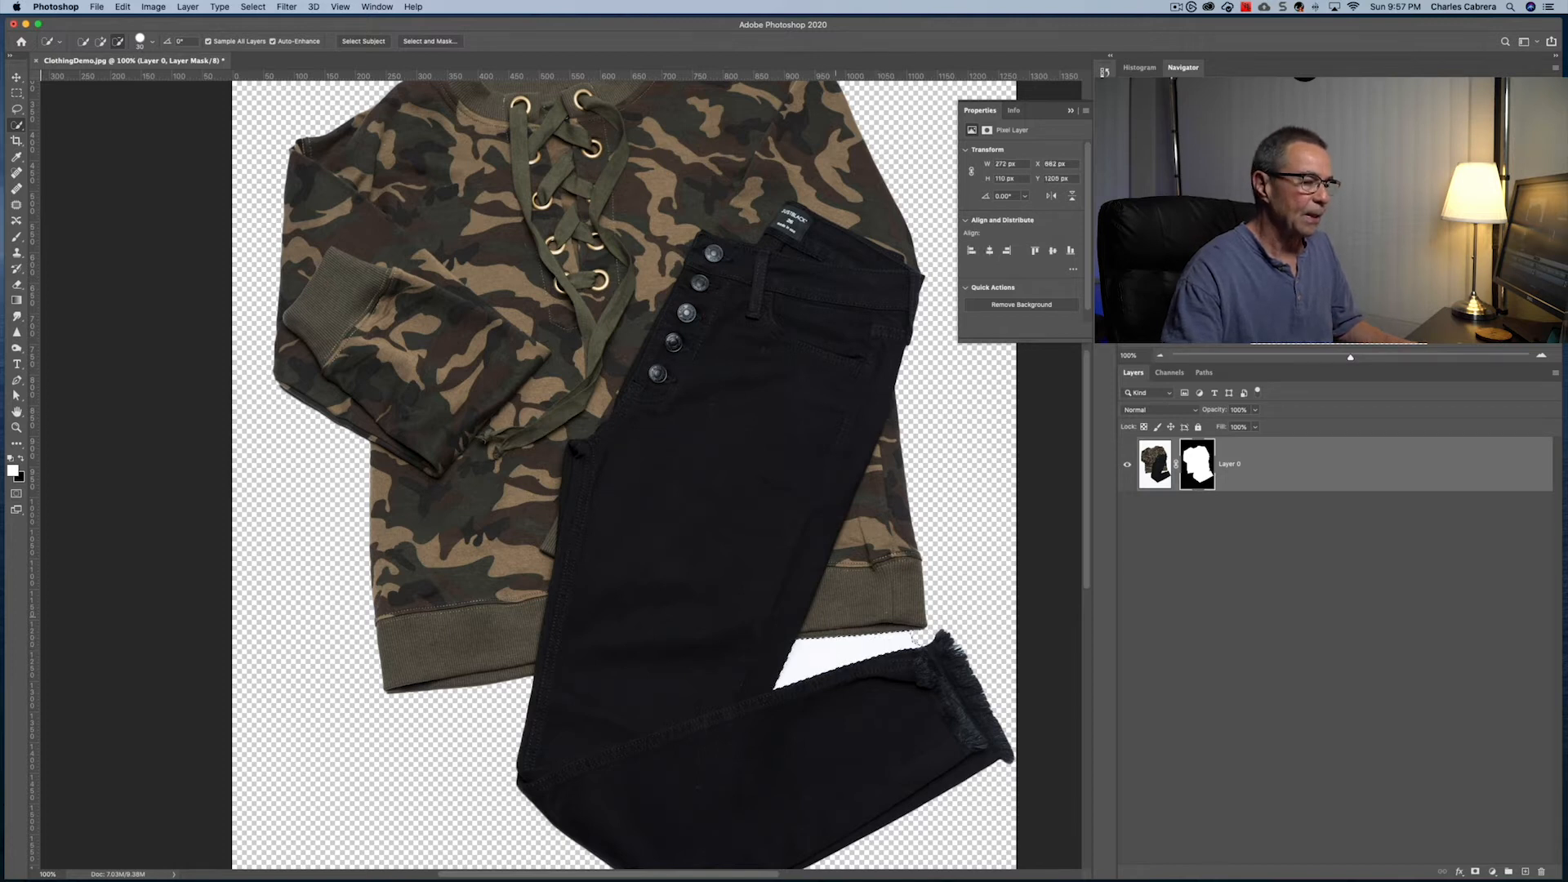
click(23, 459)
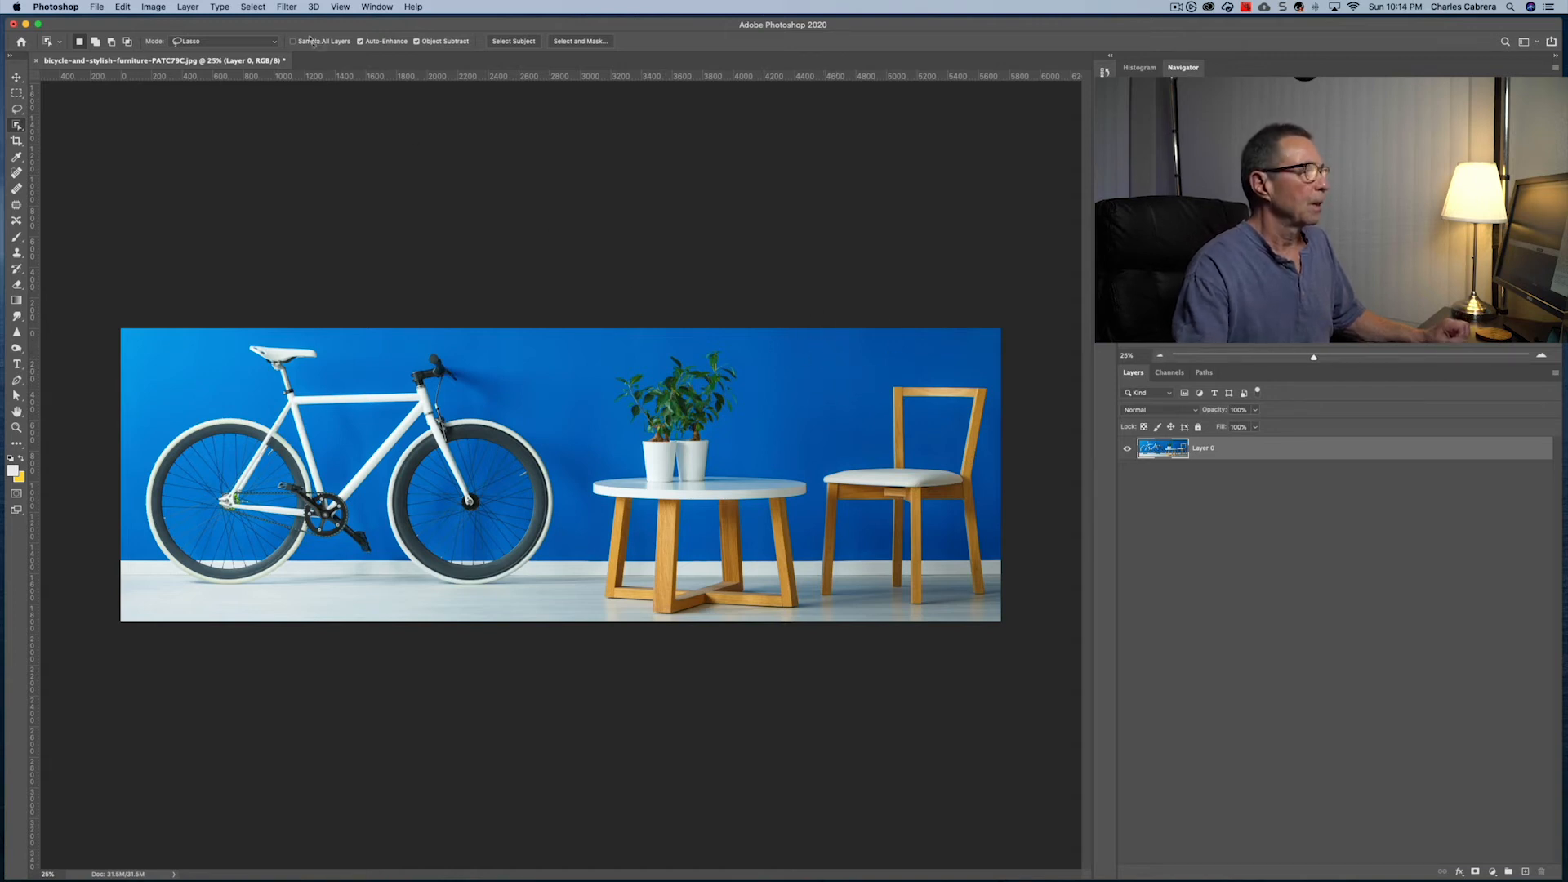
- Select the wooden chair with the Object Selection tool in Rectangle mode, adding its rear leg to the selection
click(258, 41)
click(256, 32)
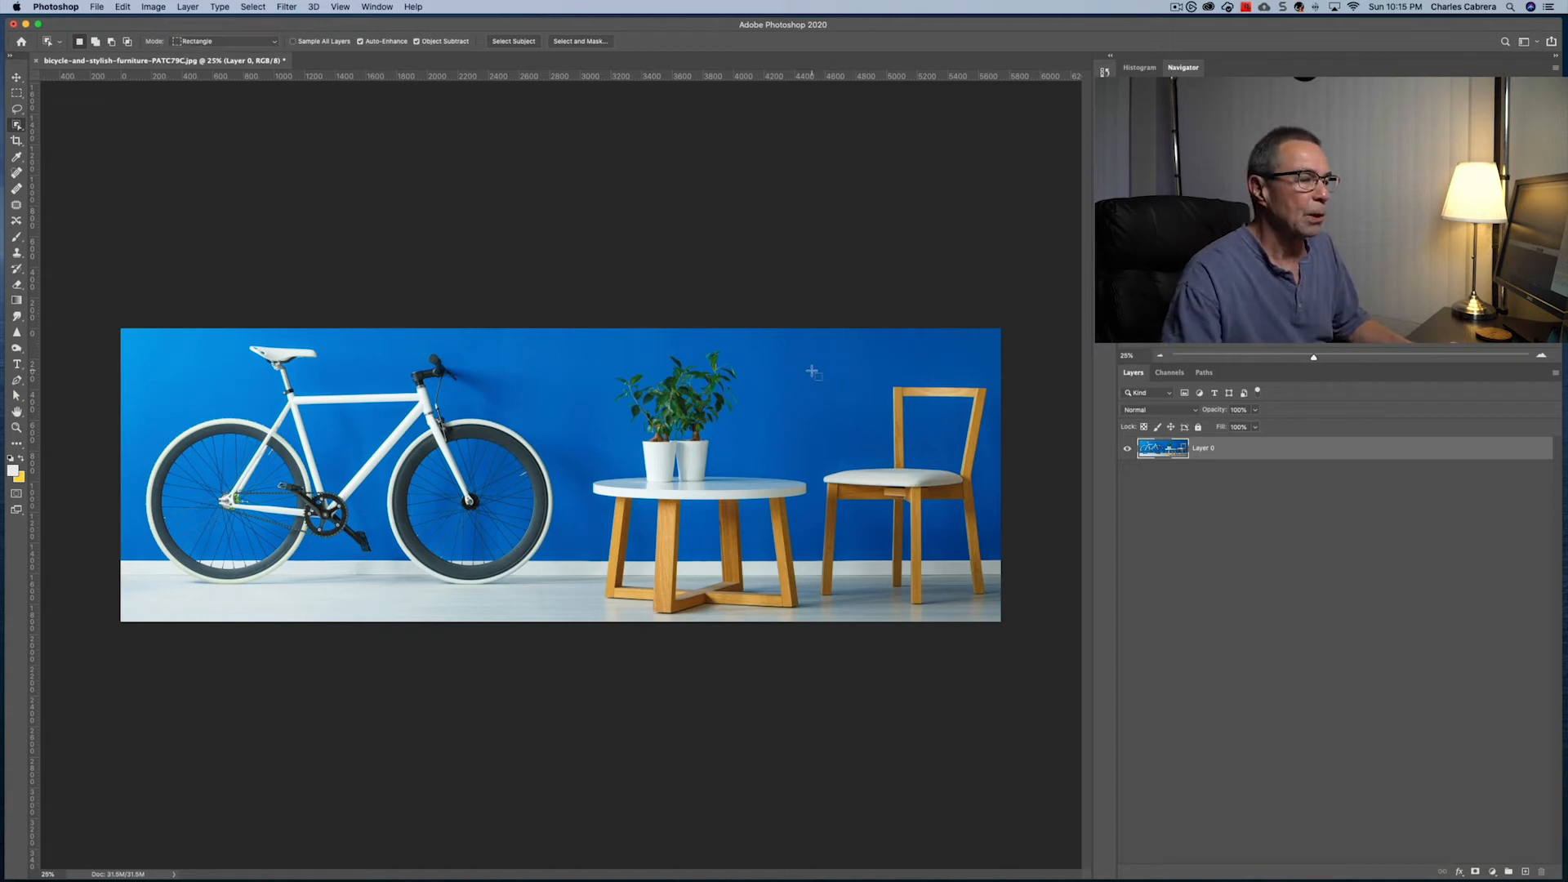
drag(810, 372, 1024, 590)
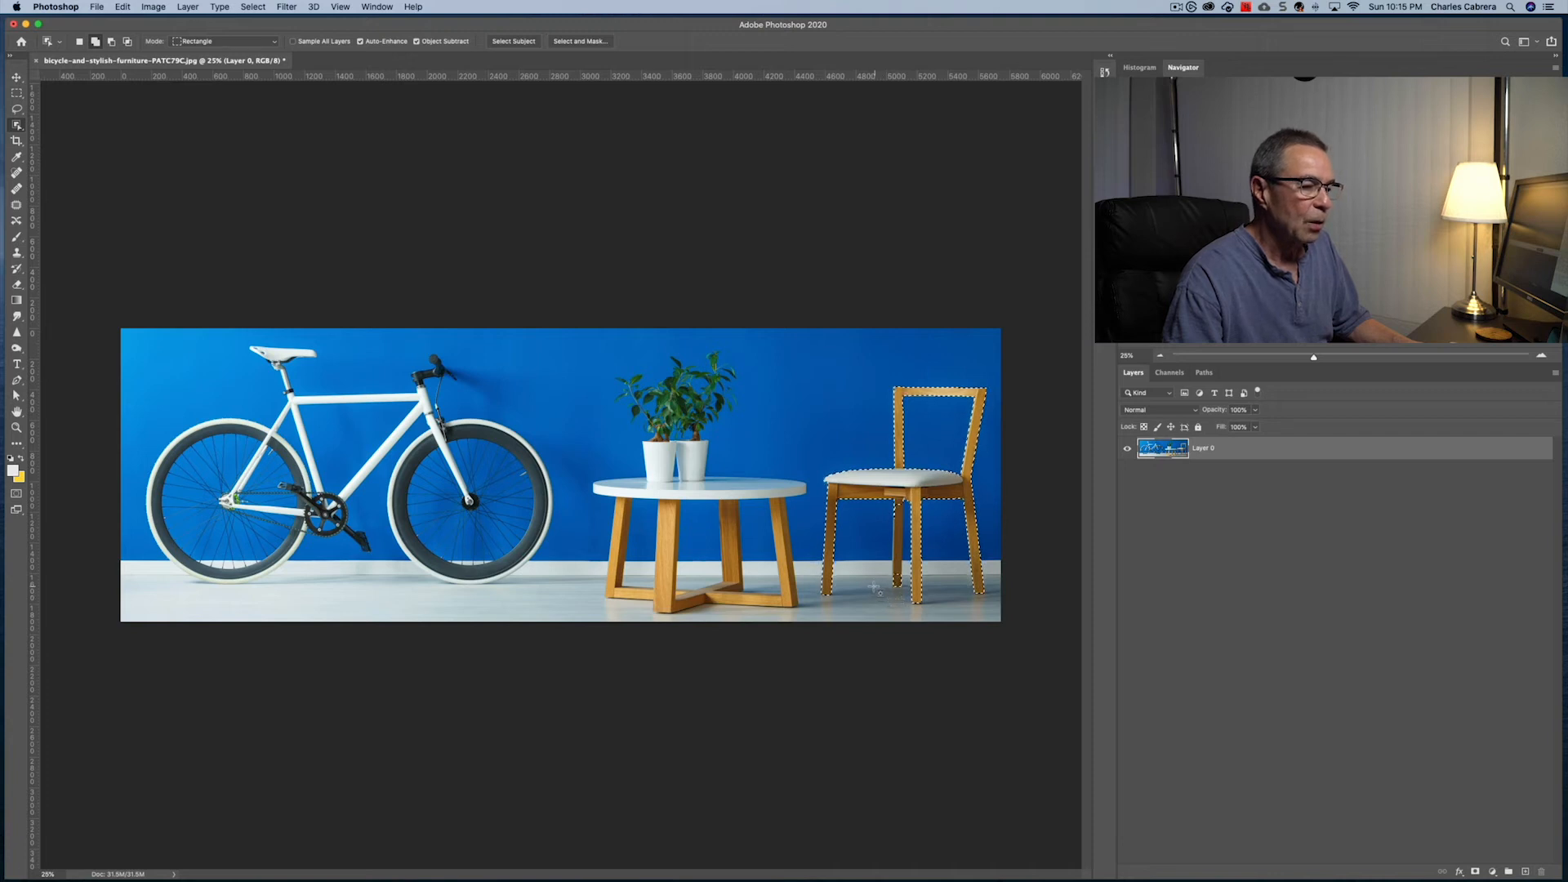
drag(878, 596, 903, 492)
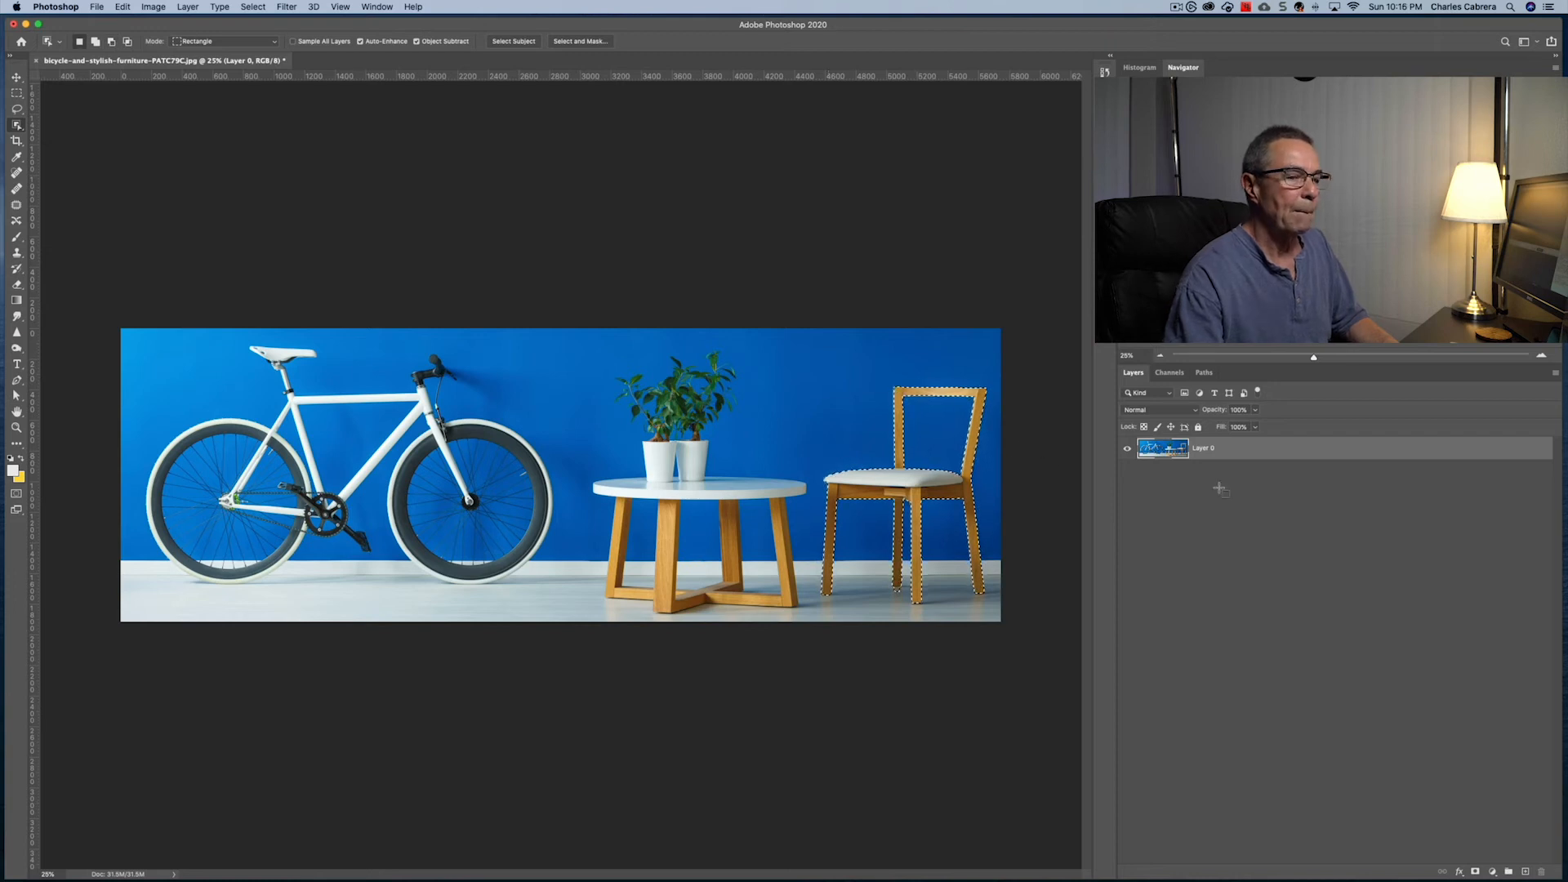
- Mask the layer to the chair, duplicate the masked layer, and delete the mask from the original Layer 0
click(1476, 872)
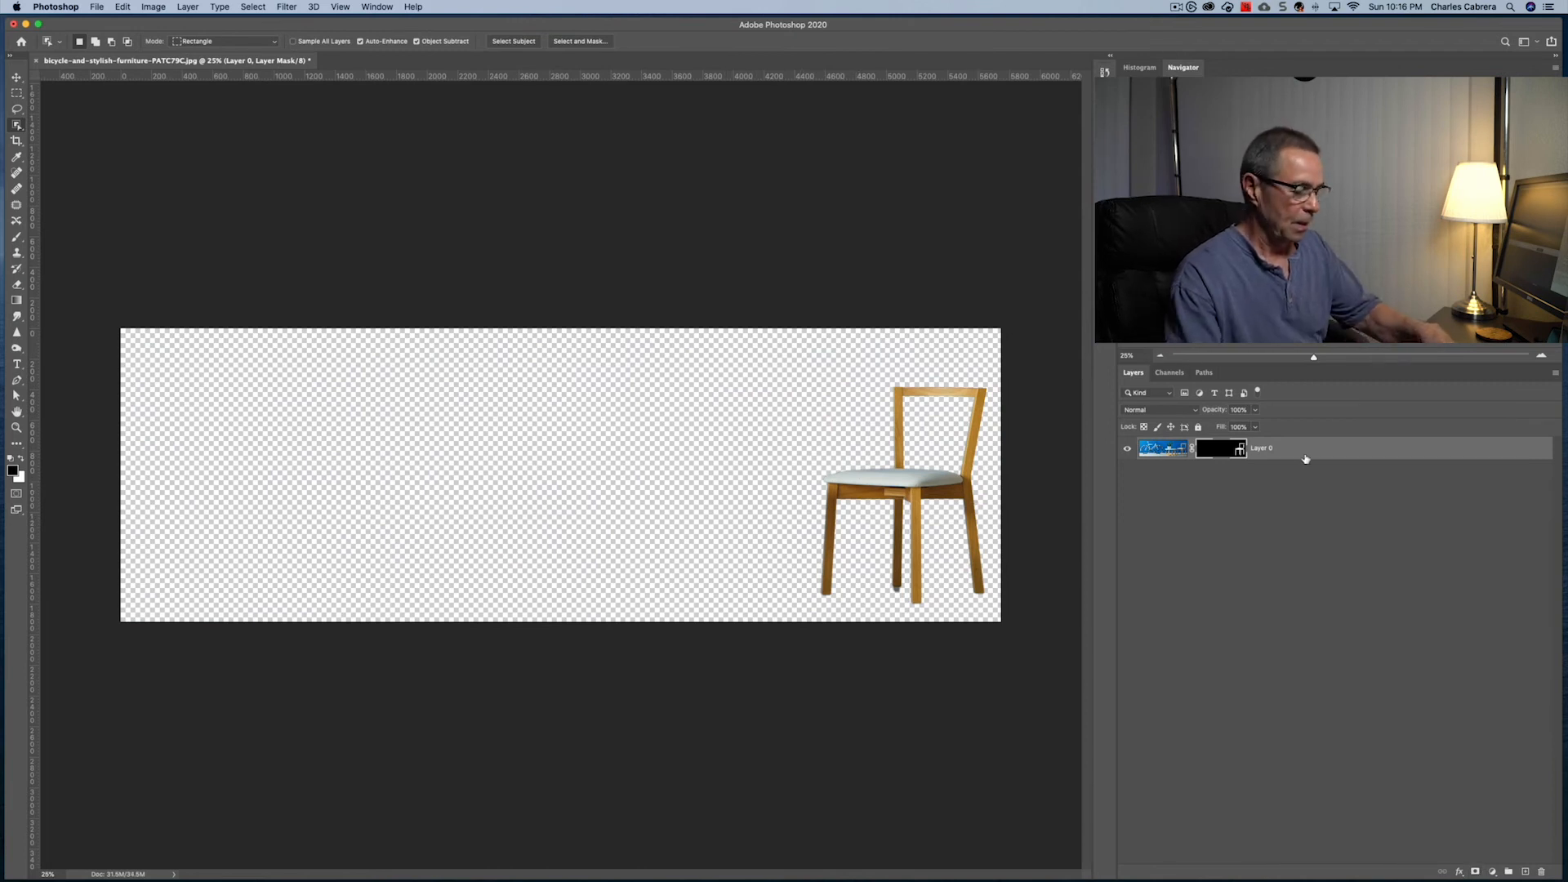
key(super+j)
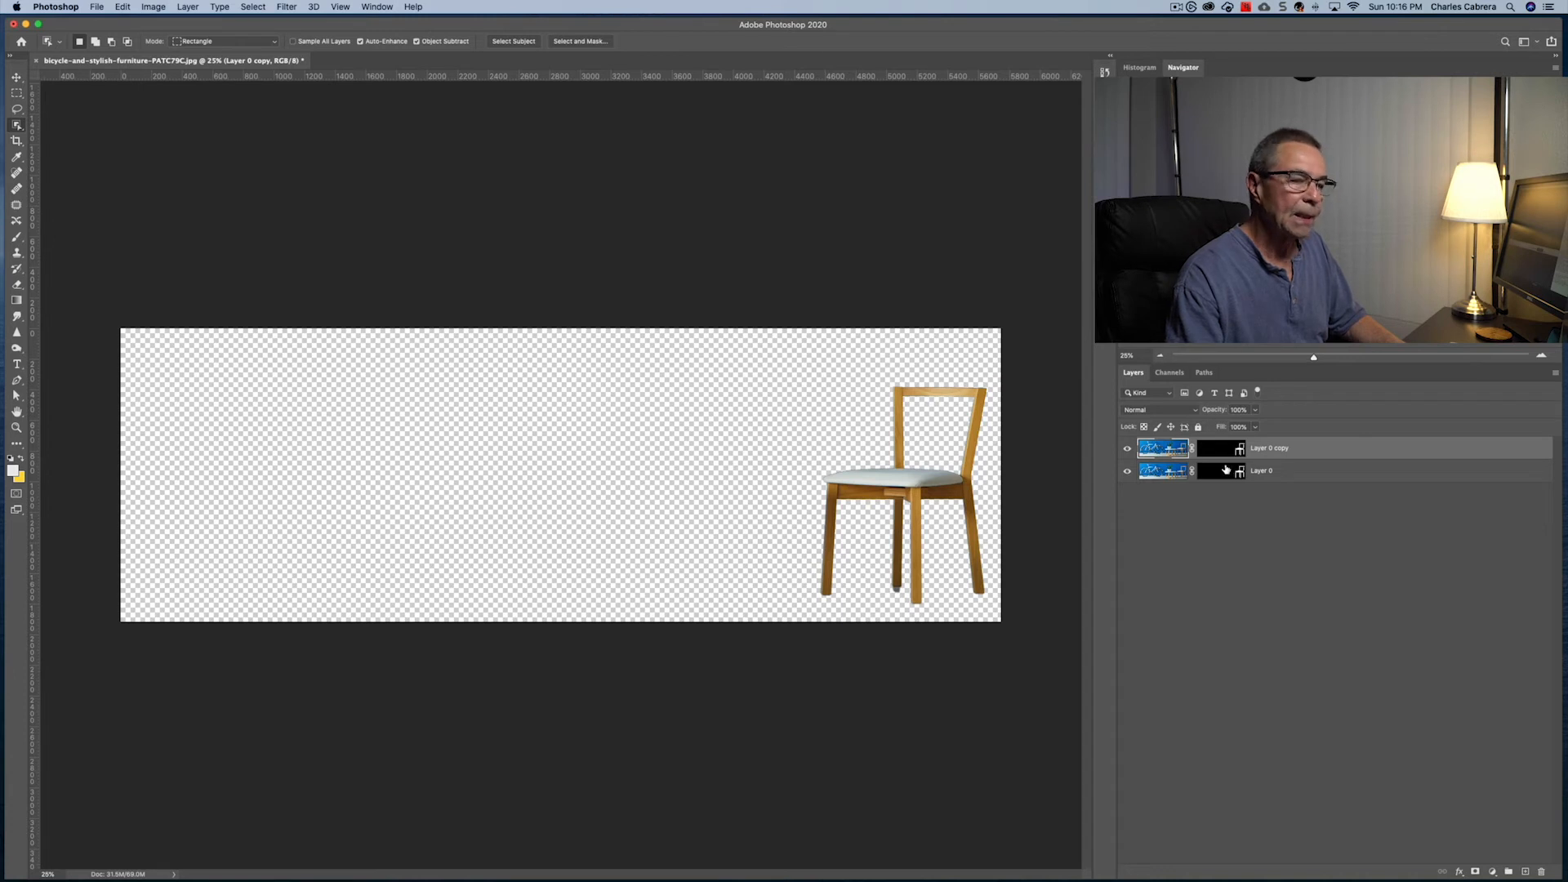
right_click(1224, 475)
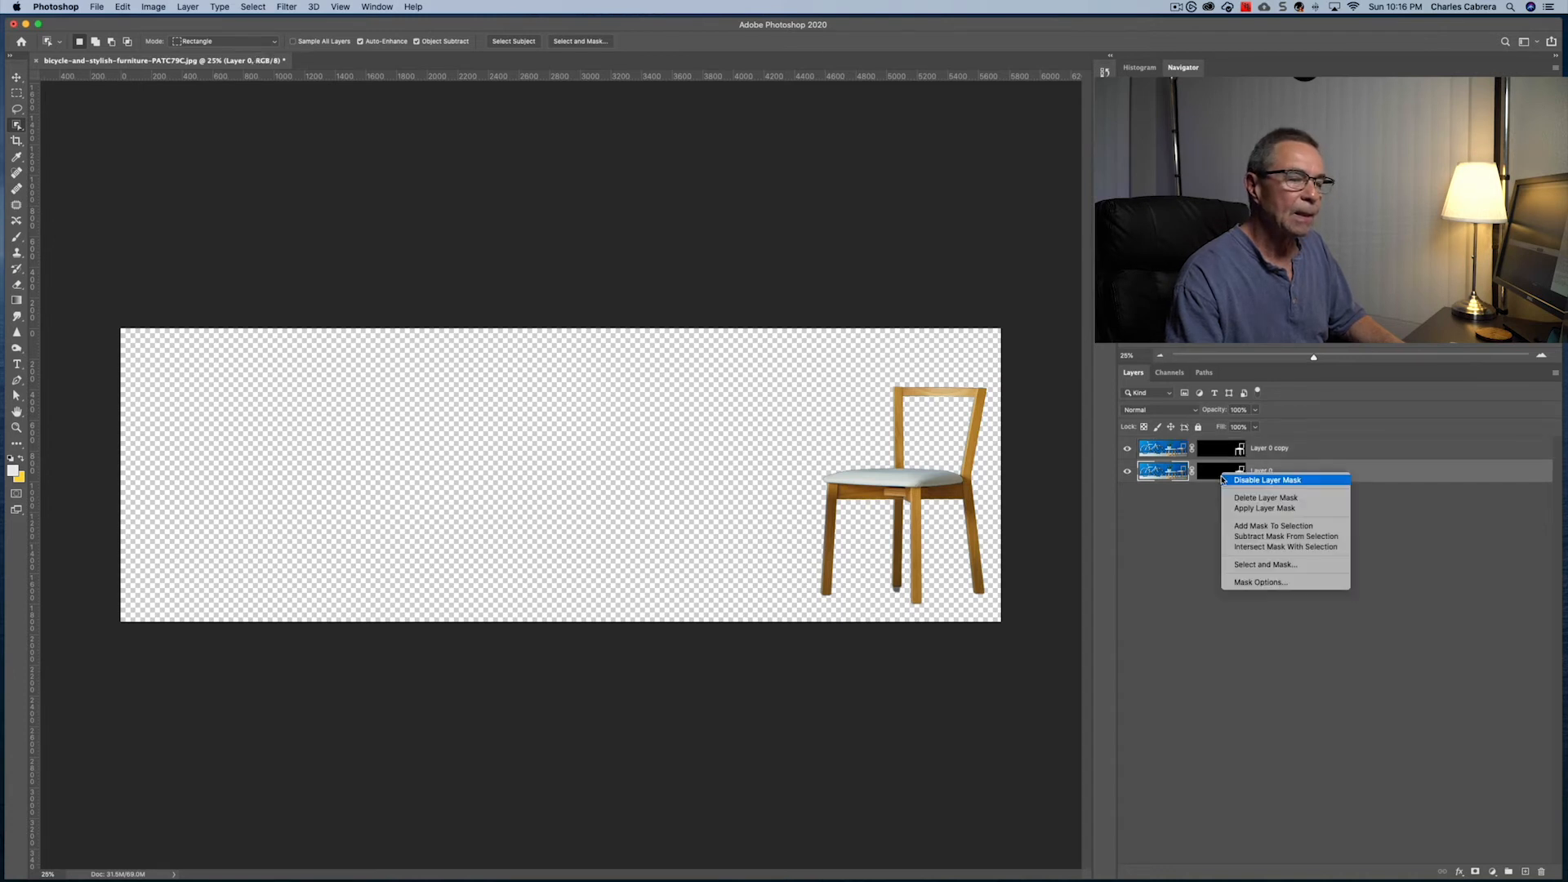
click(1243, 498)
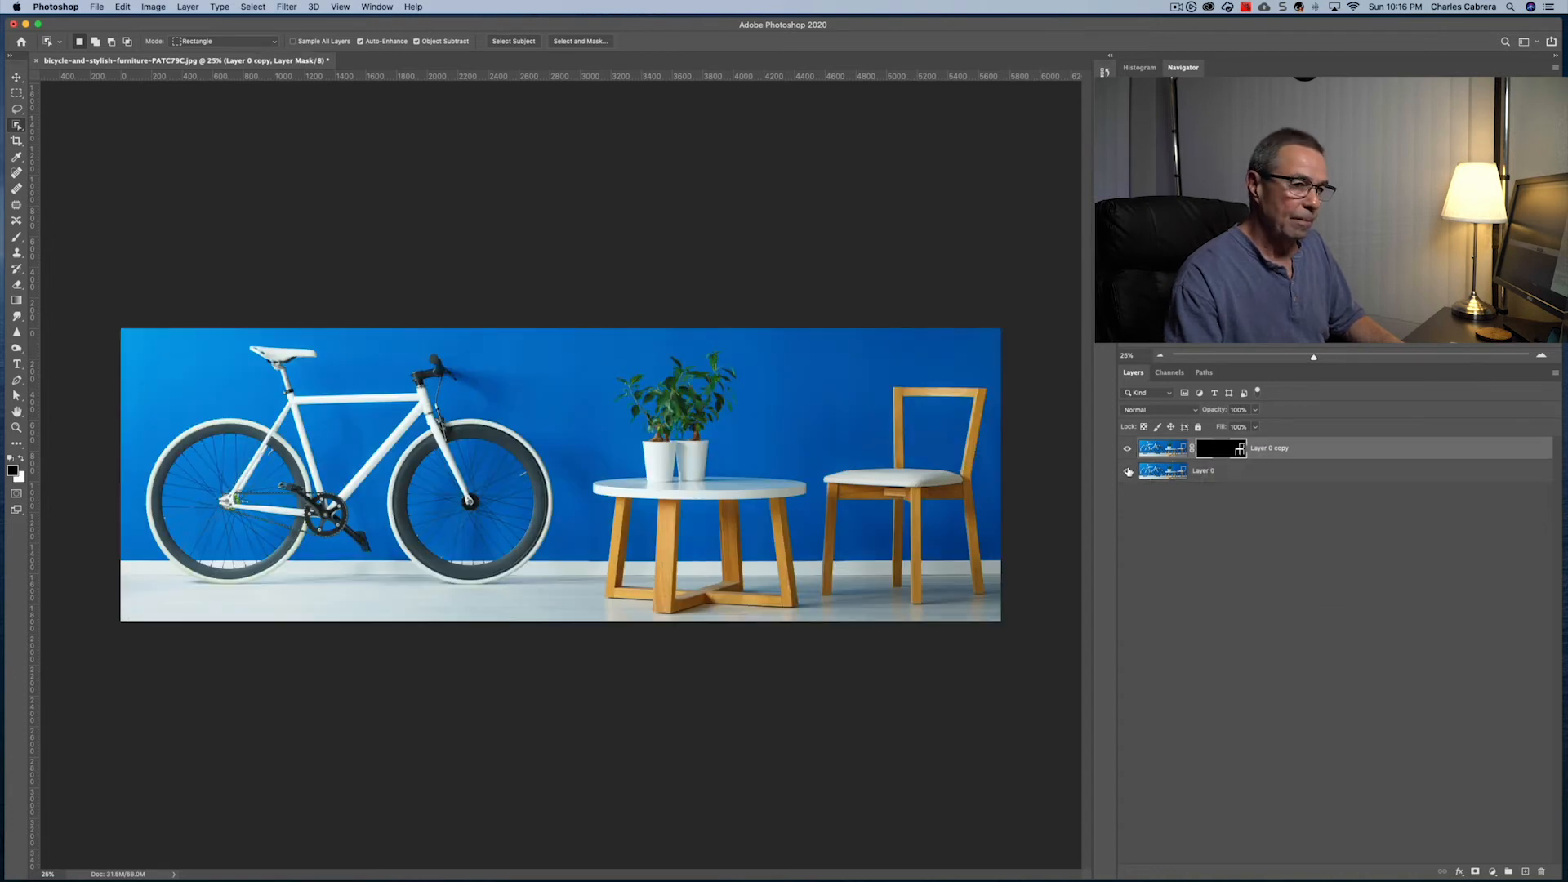
- Hide Layer 0 and flip the chair copy horizontally with Free Transform
click(1128, 471)
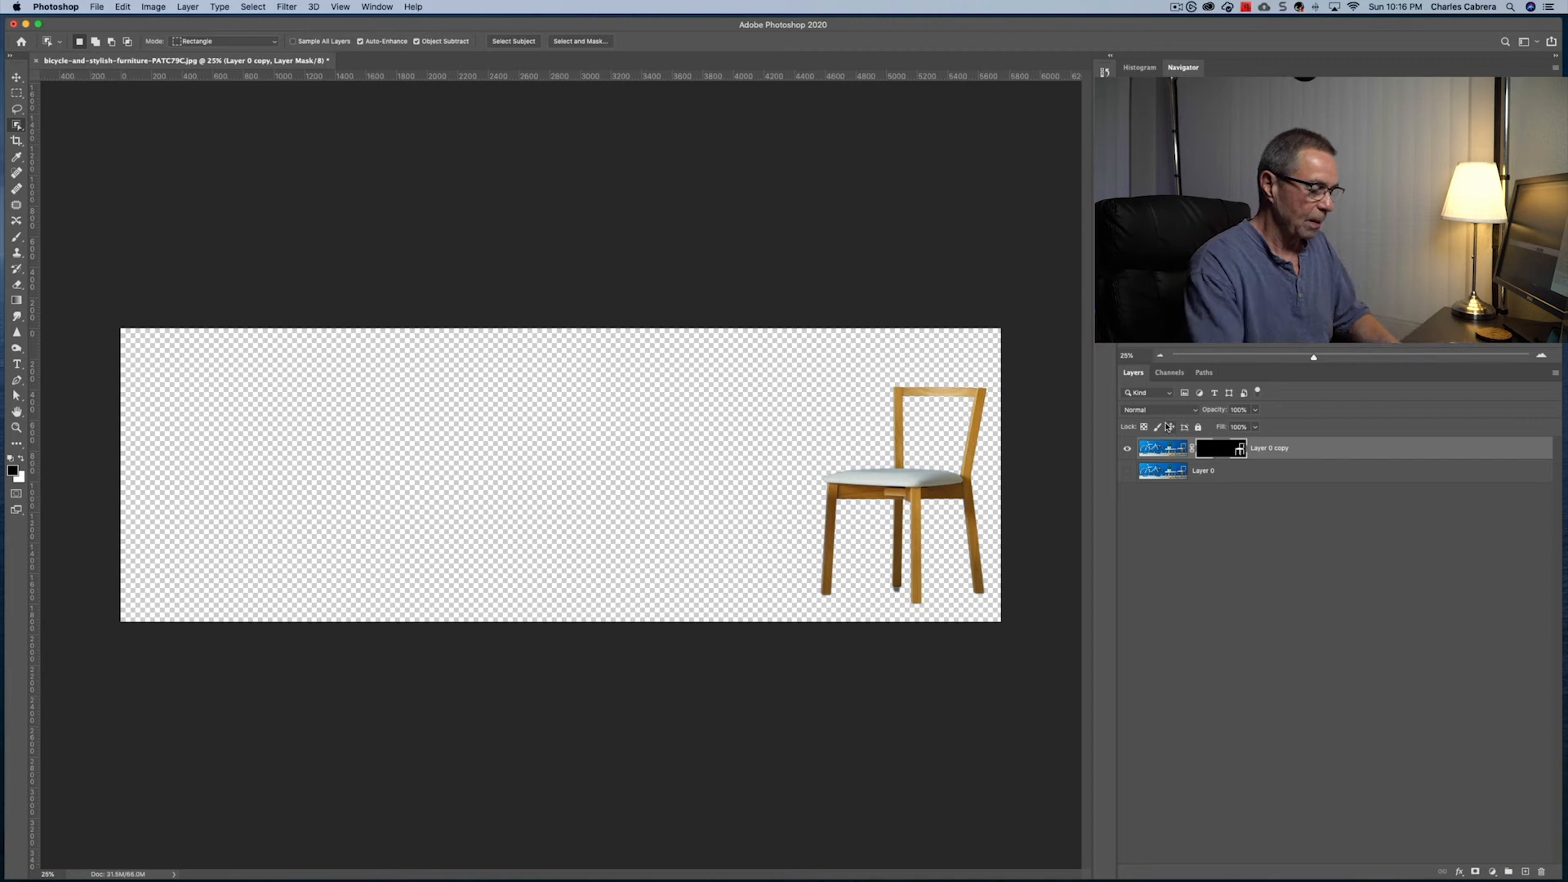
key(super+t)
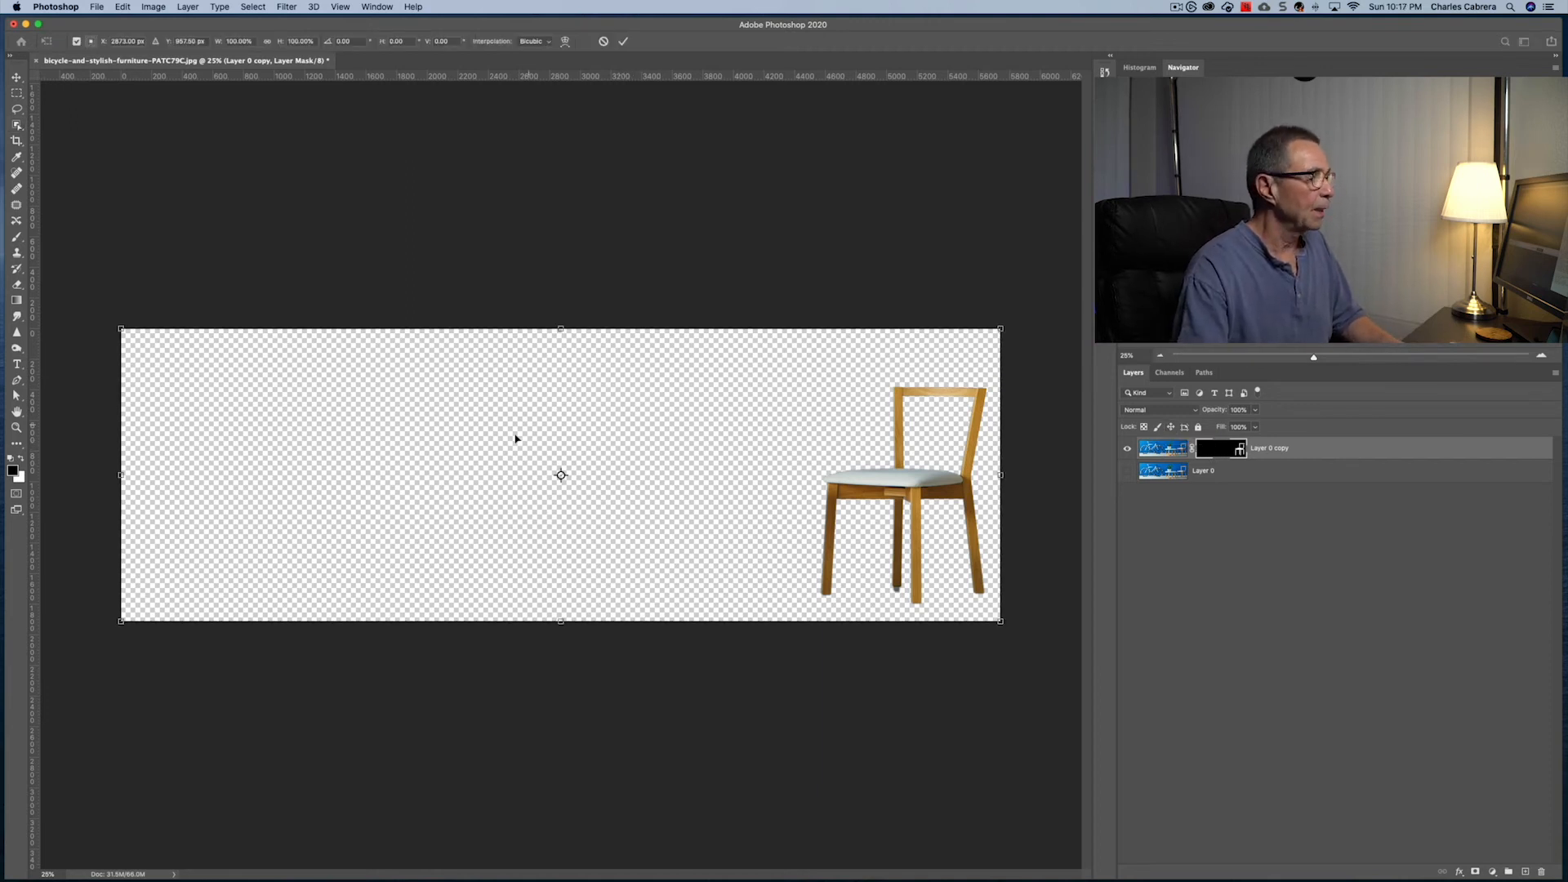
right_click(639, 456)
click(654, 495)
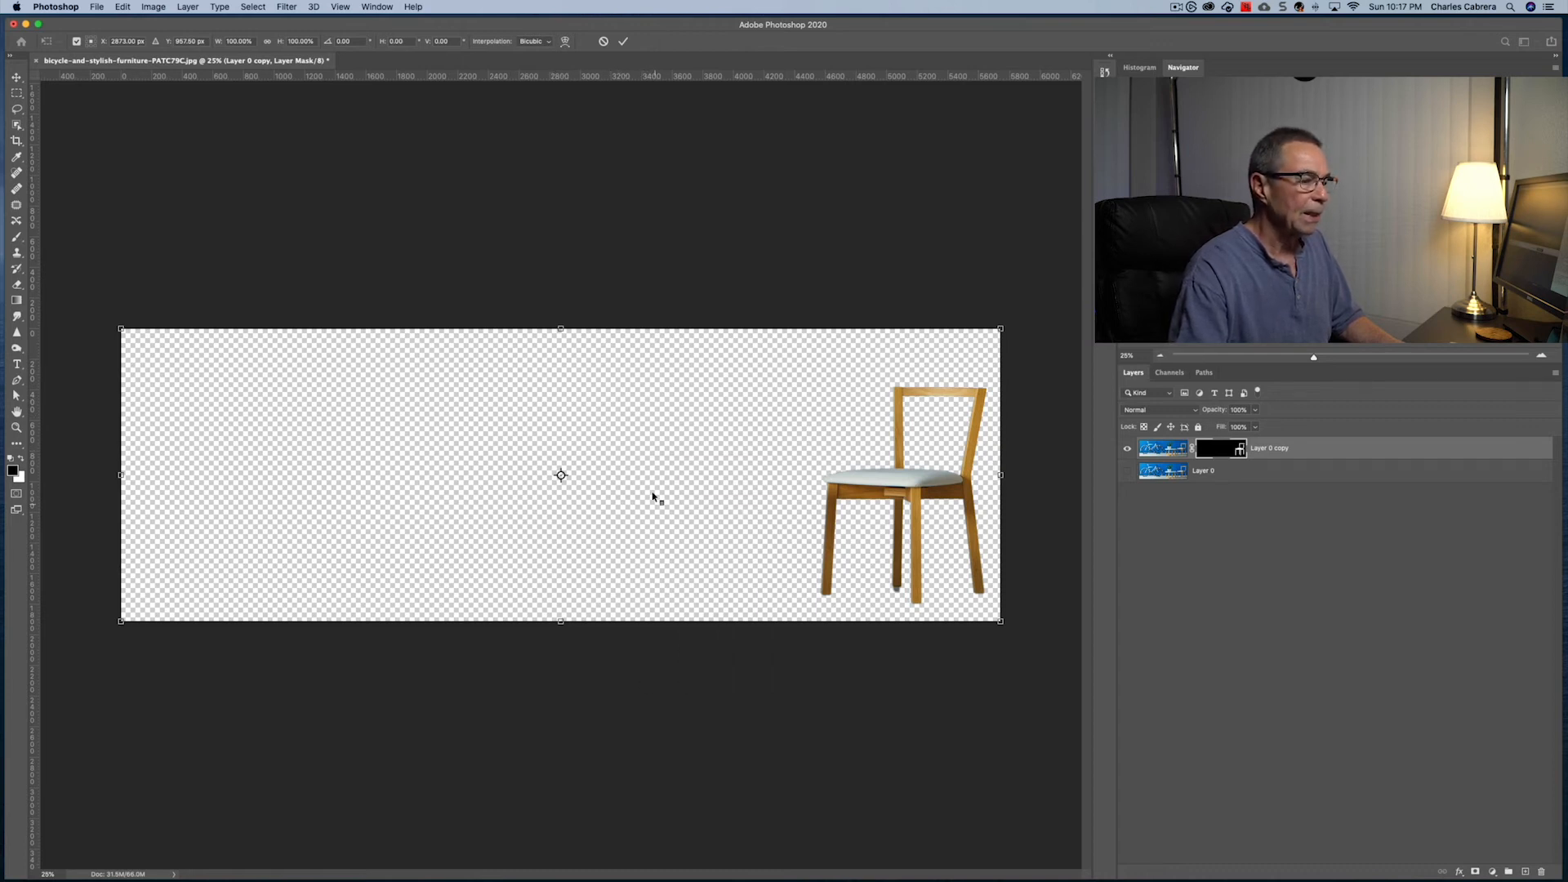
right_click(652, 493)
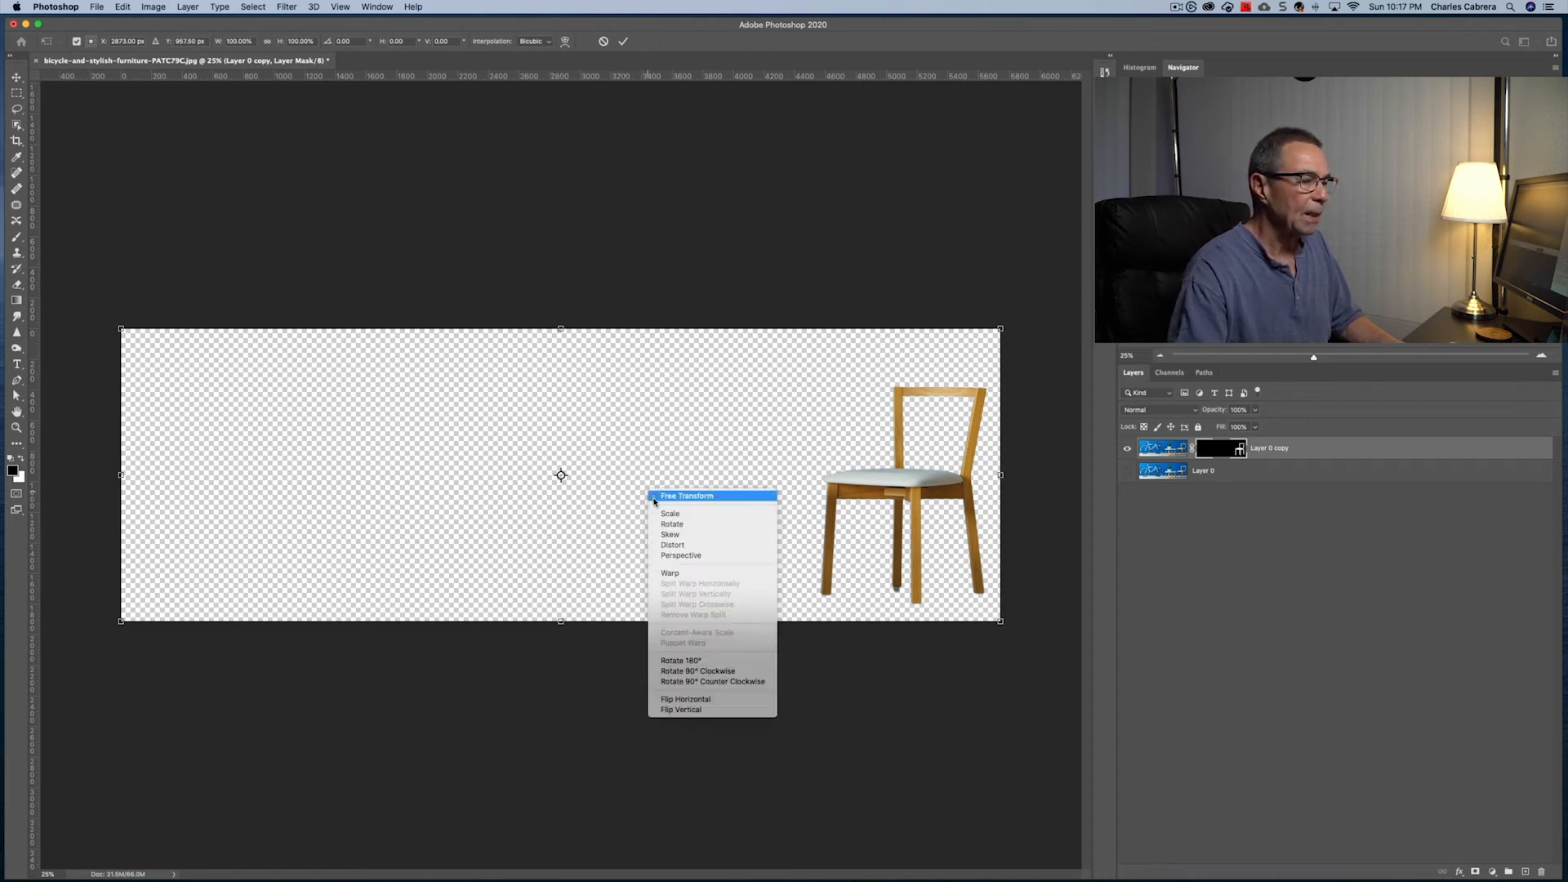
click(694, 702)
key(Return)
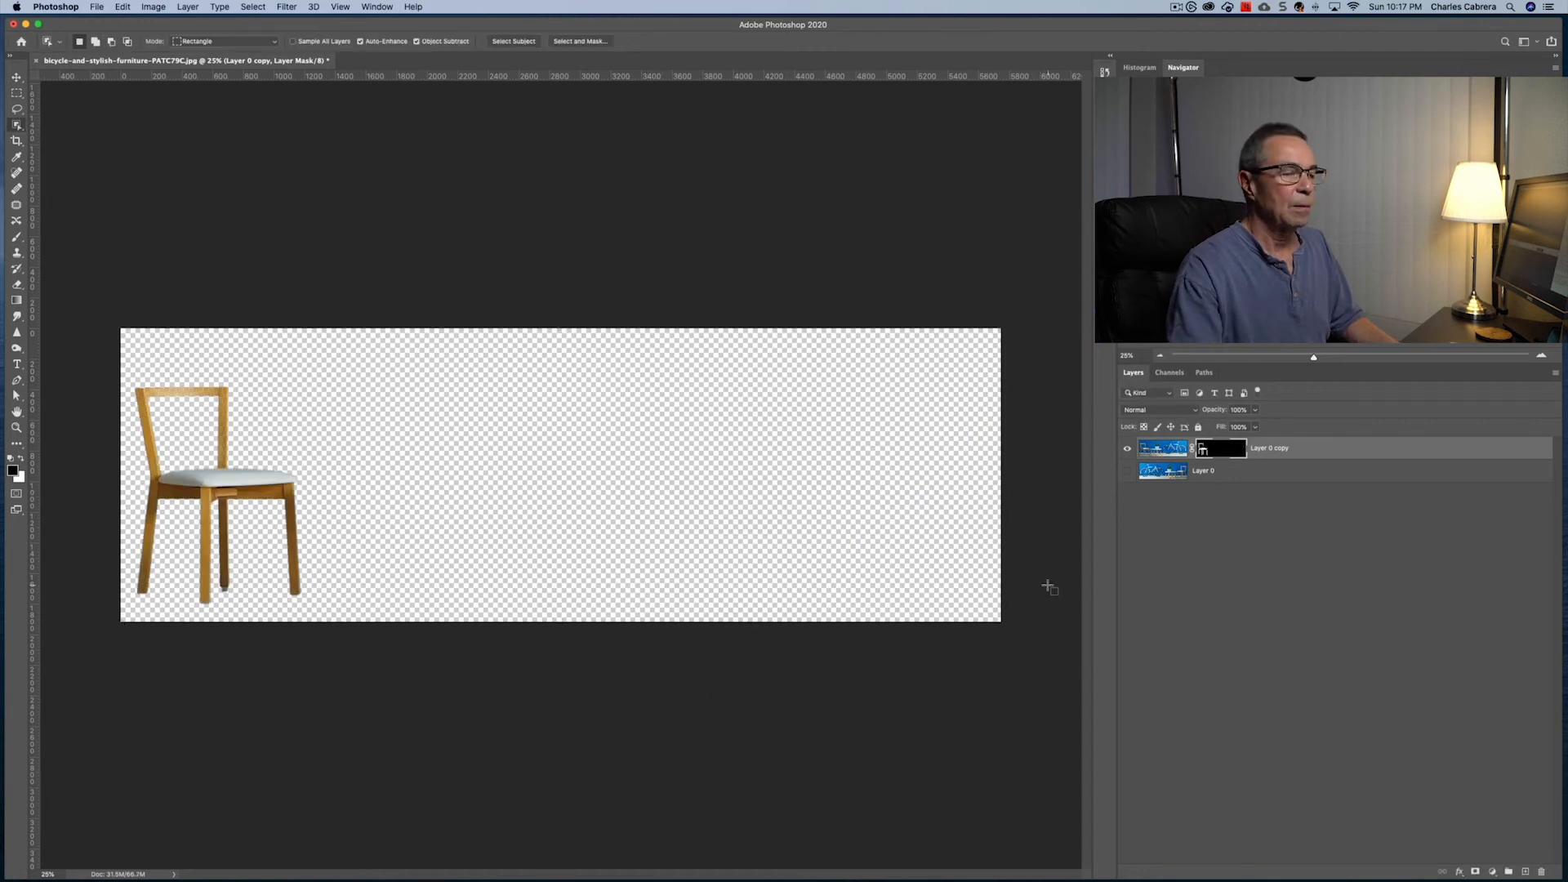
- Show Layer 0 again and move the flipped chair over the bicycle's front wheel, just beside the round table
click(1128, 472)
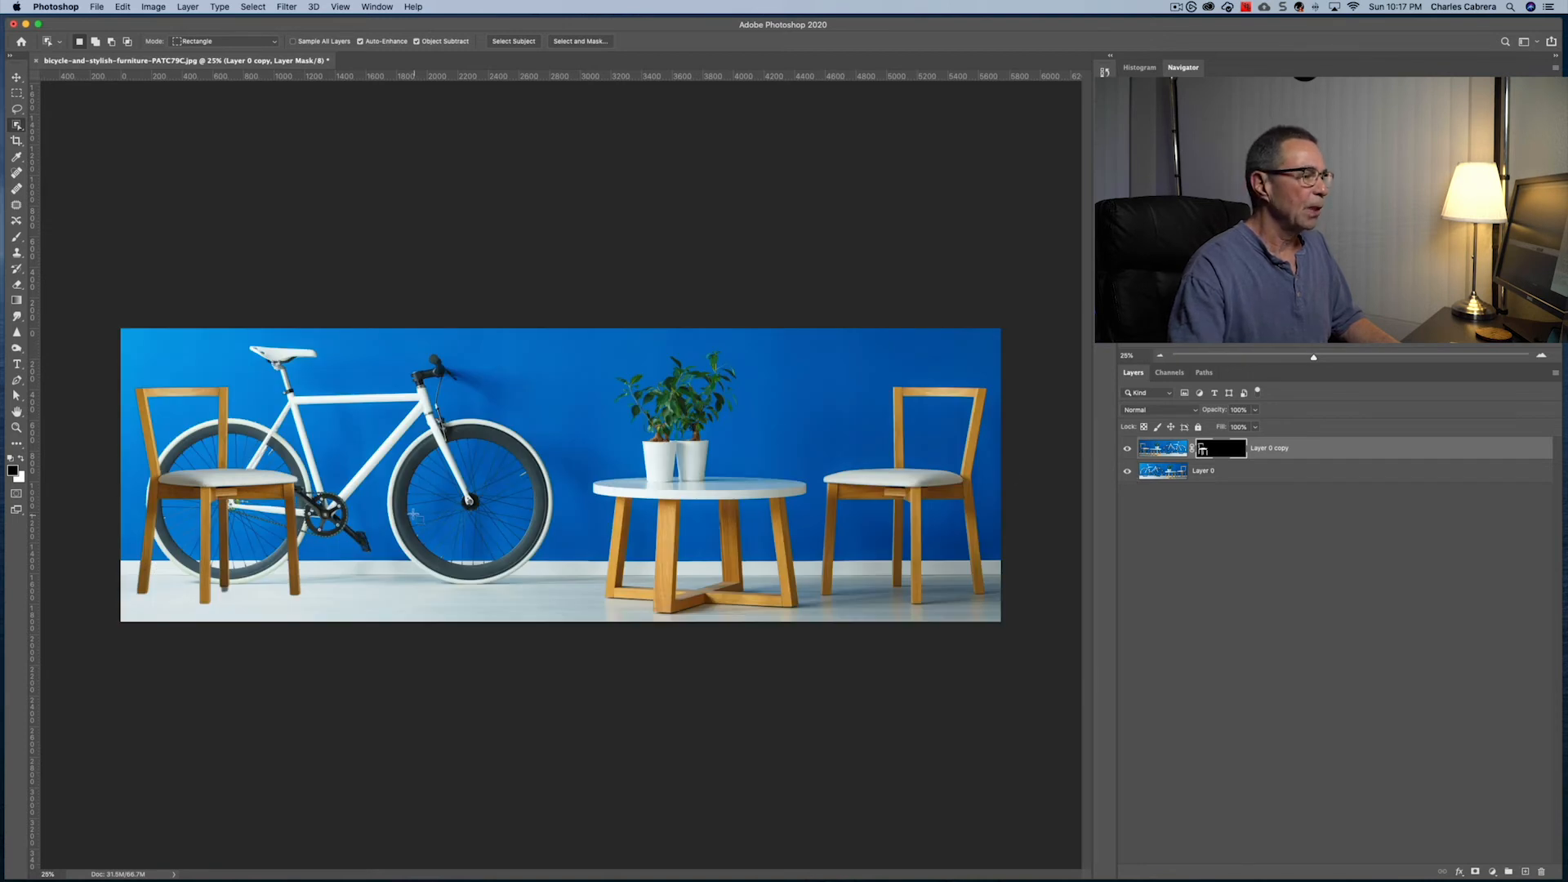
click(16, 81)
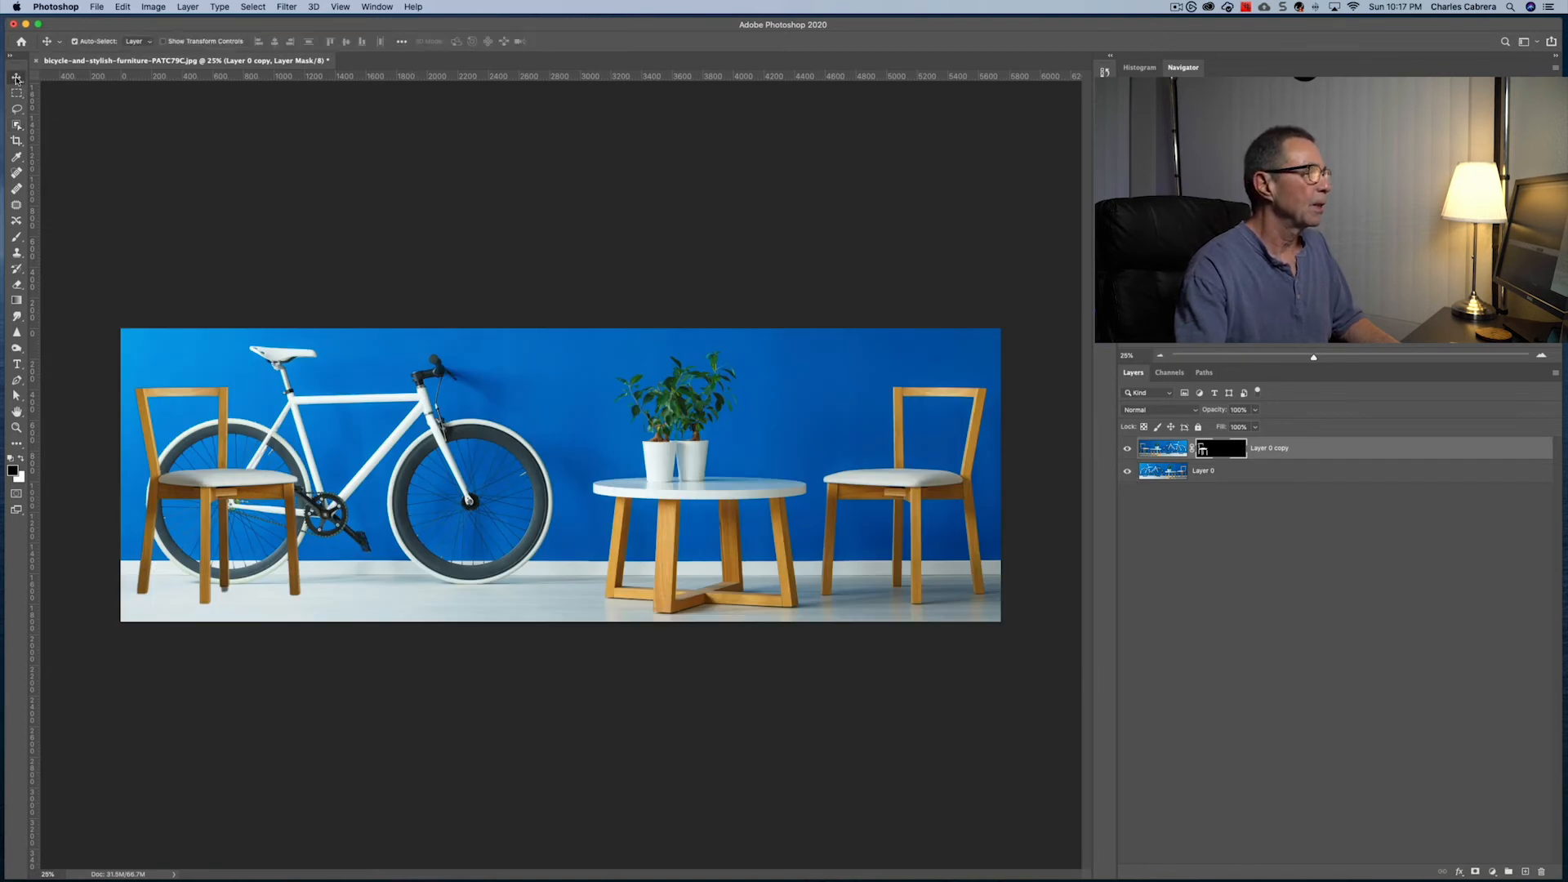
drag(241, 502, 513, 506)
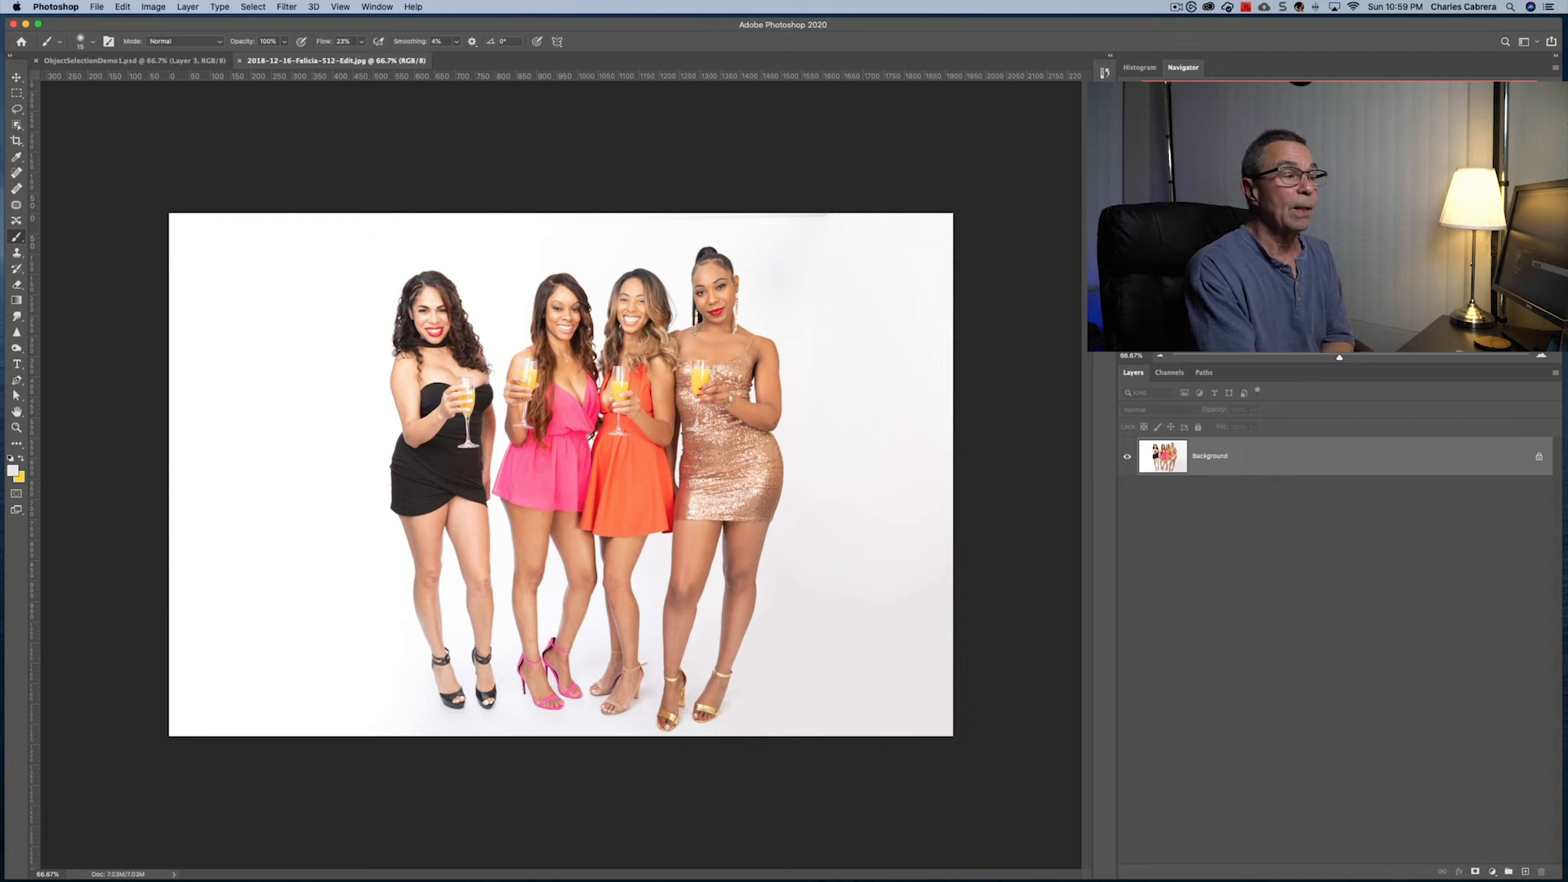
- In Select and Mask, select the woman in the black dress with a rectangular Object Selection of about 327 by 1144 px
click(16, 125)
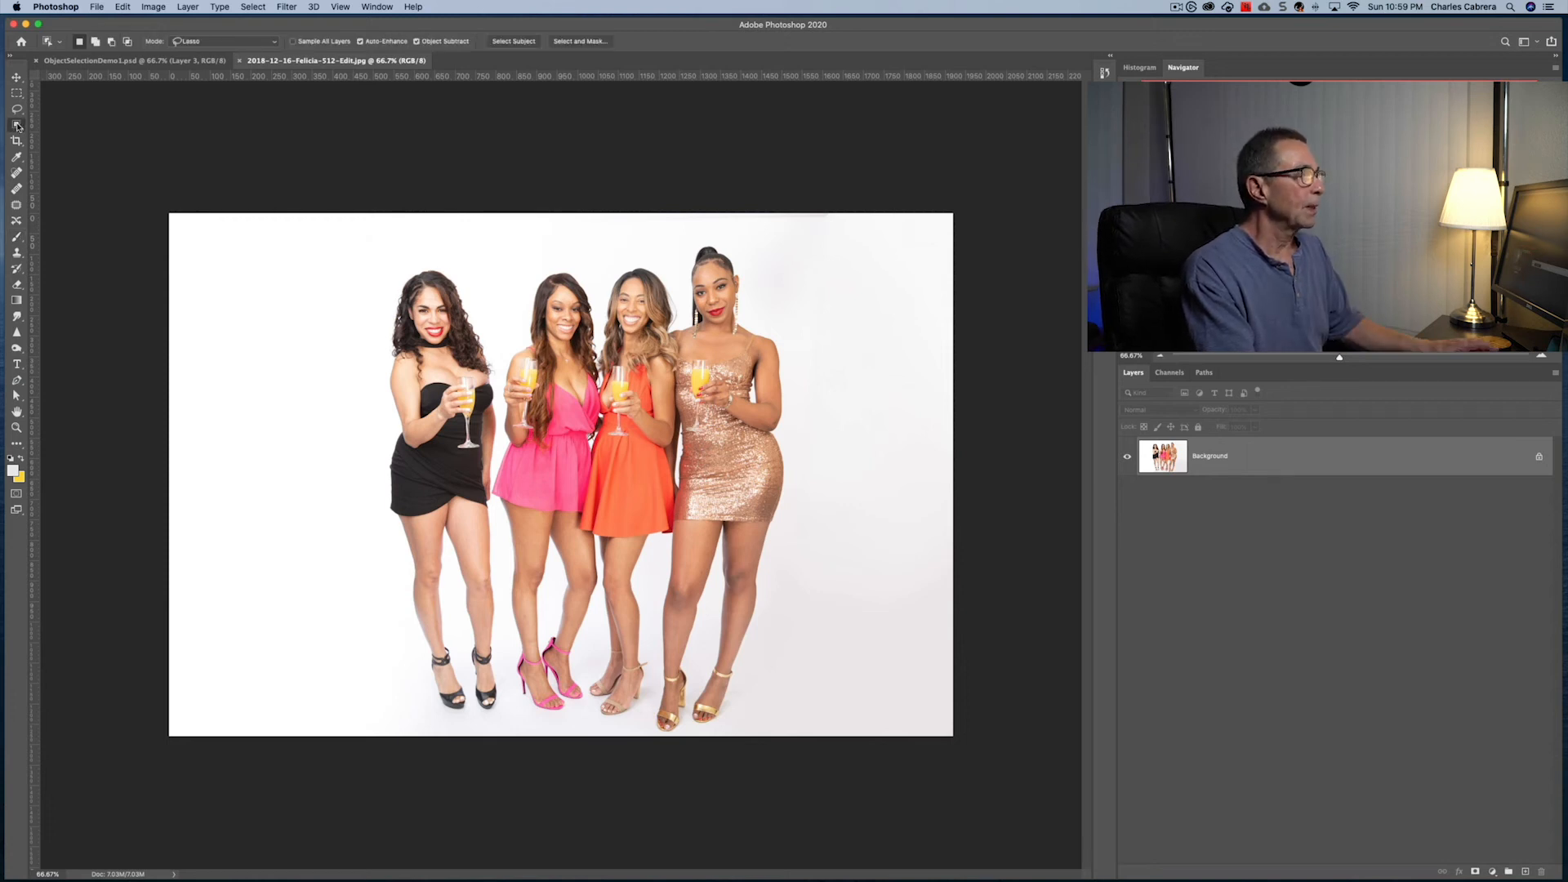
click(584, 43)
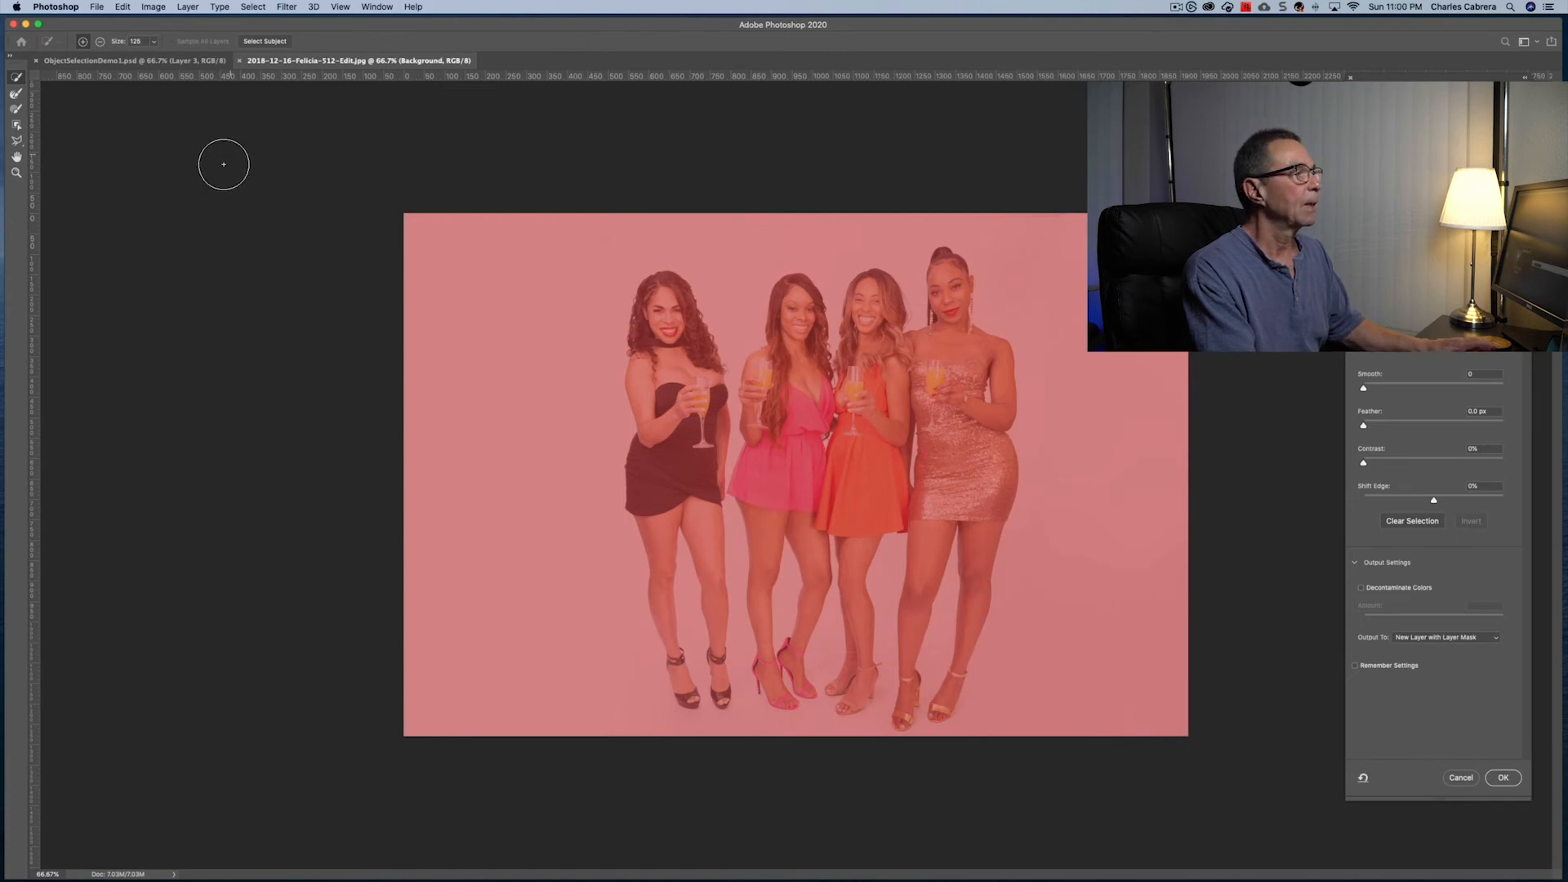
click(18, 126)
drag(602, 258, 736, 724)
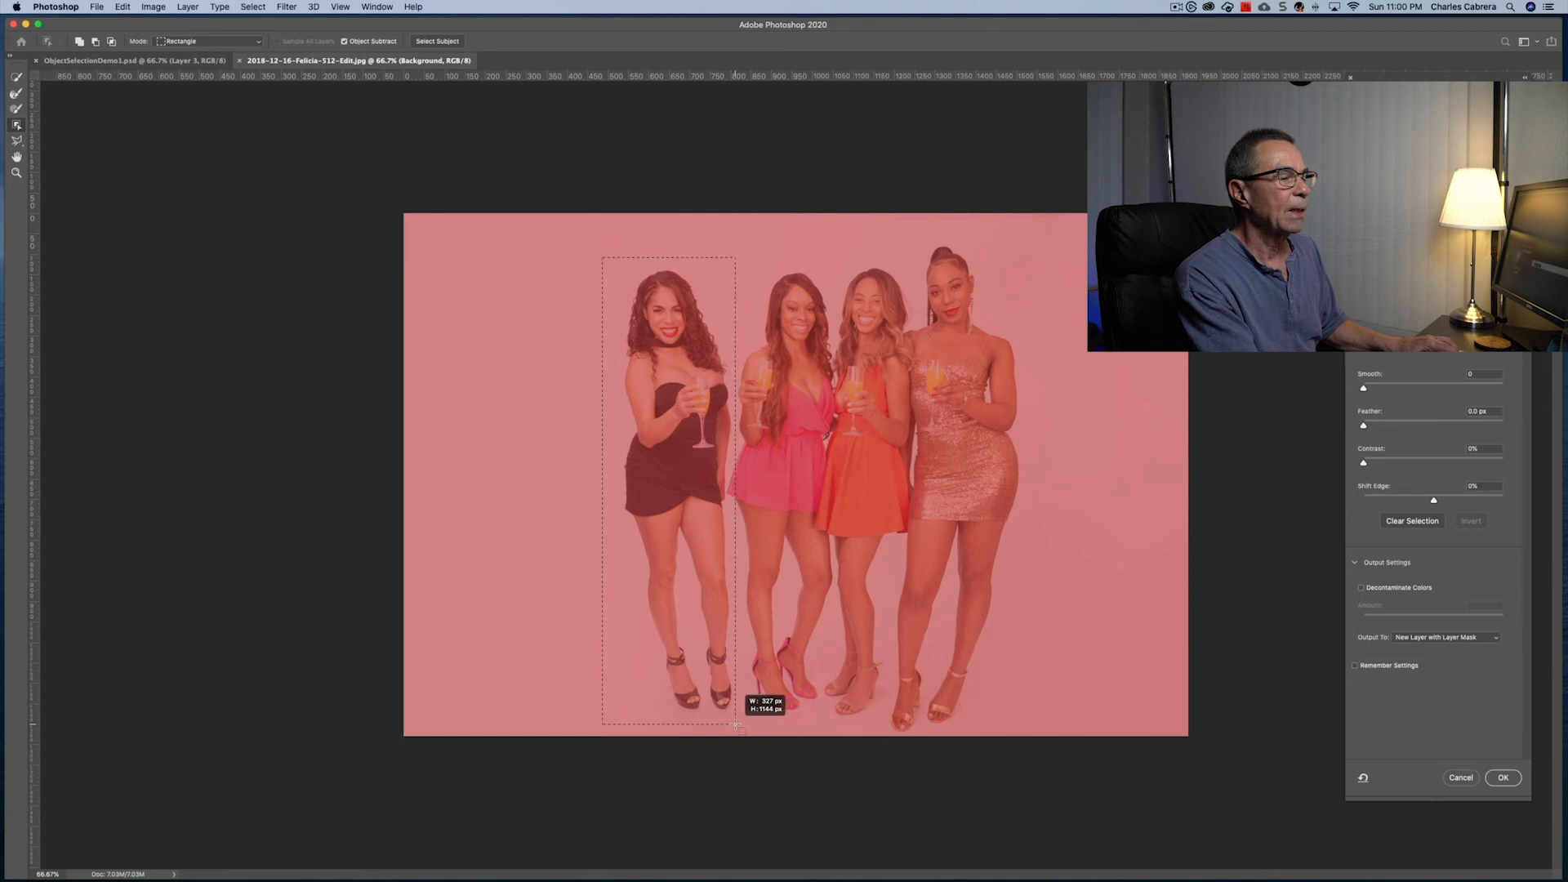
drag(736, 724, 737, 725)
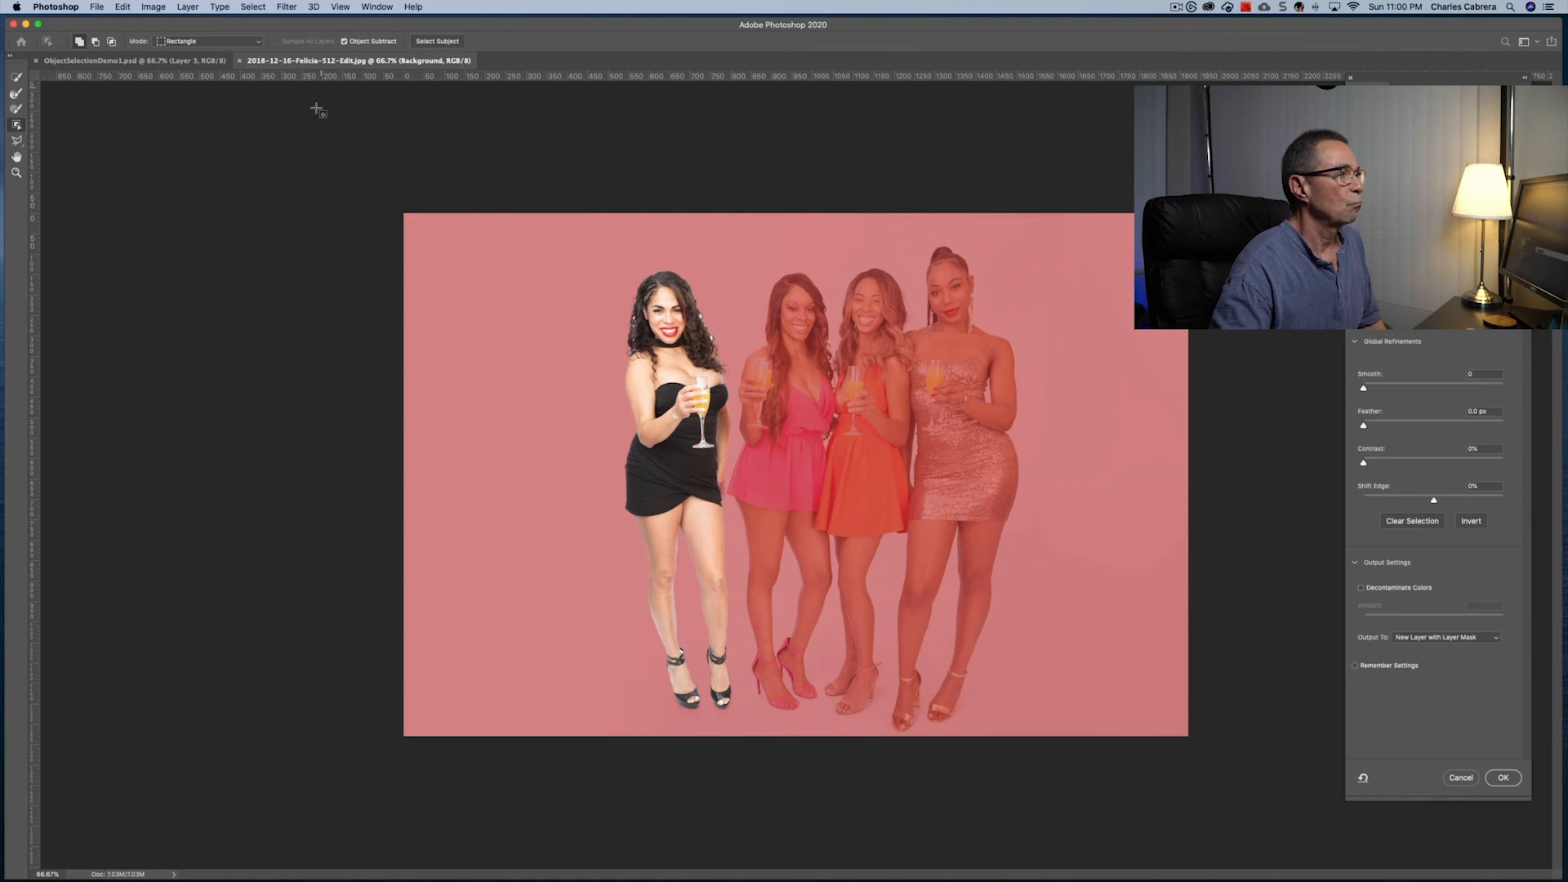
- Refine the hair edges with the Refine Edge Brush and output the selection to a New Layer with Layer Mask
click(16, 94)
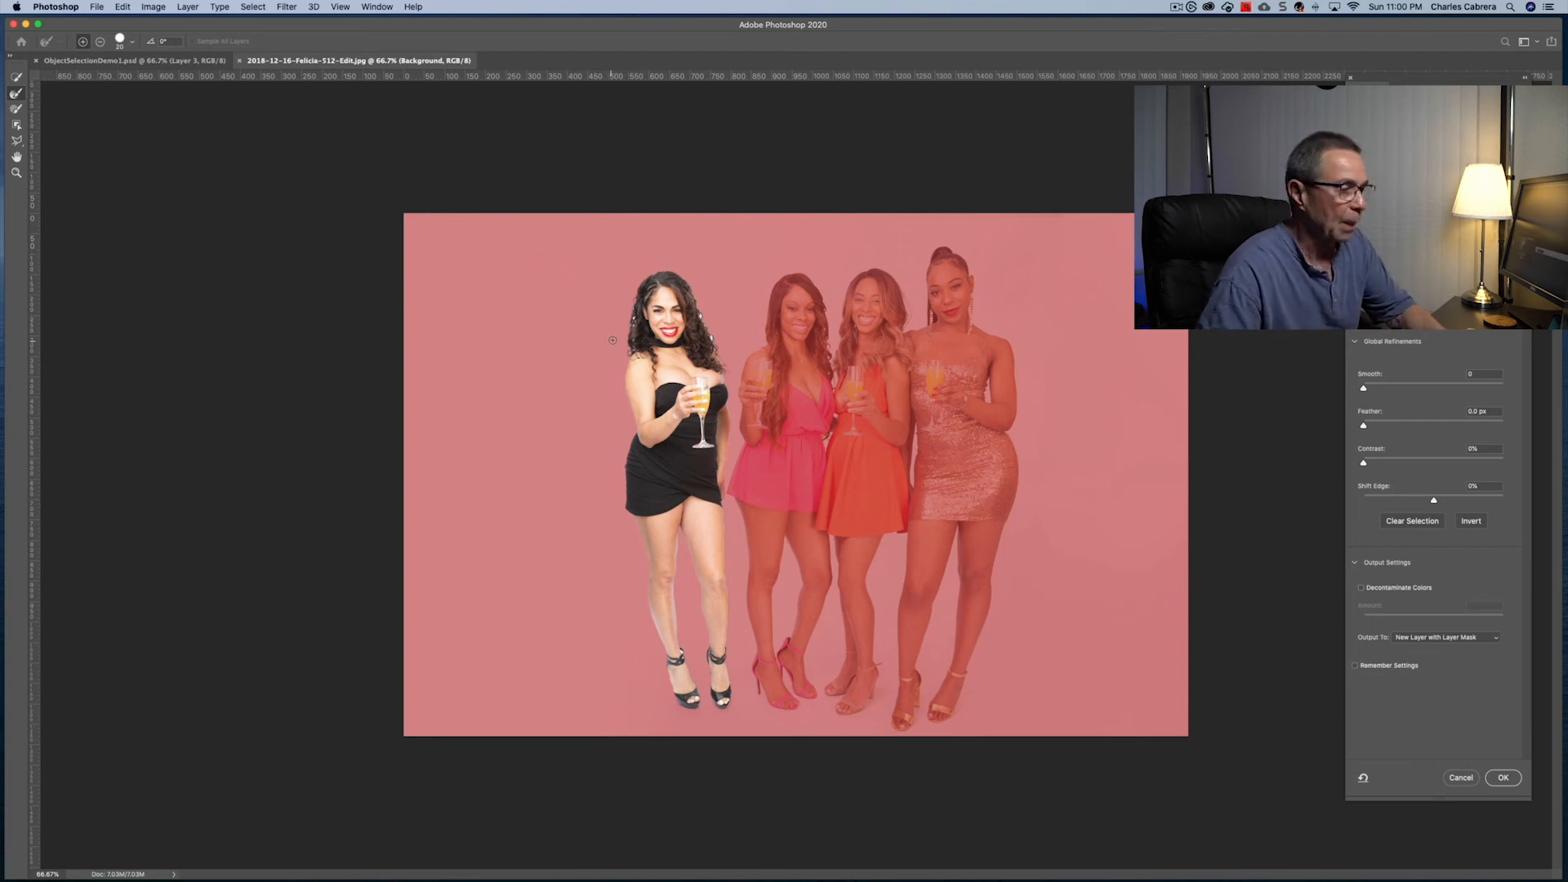
key(super+plus)
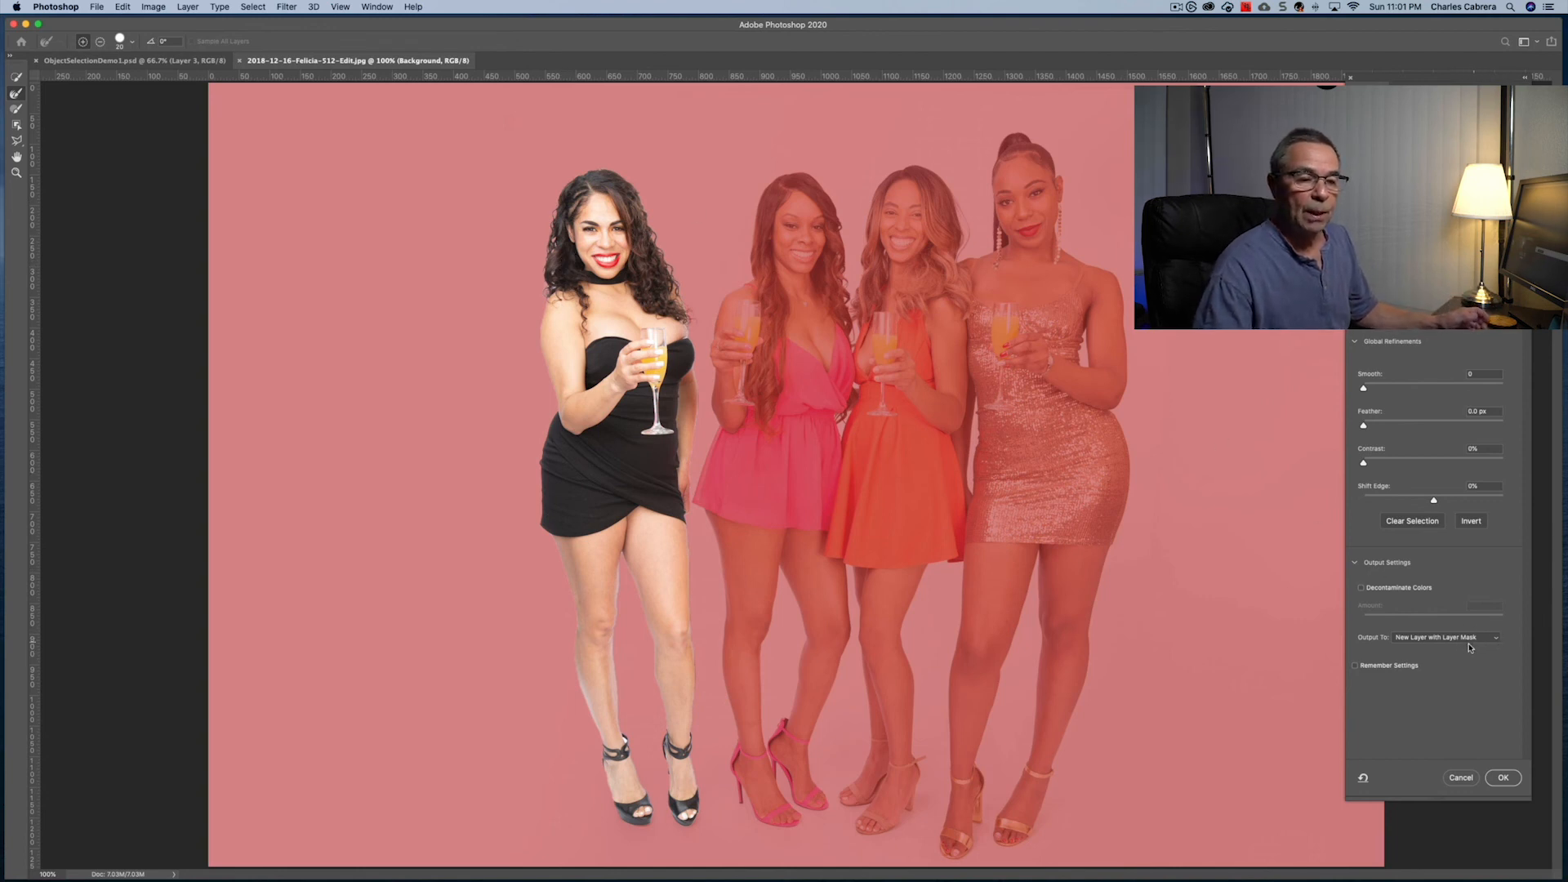
click(1504, 777)
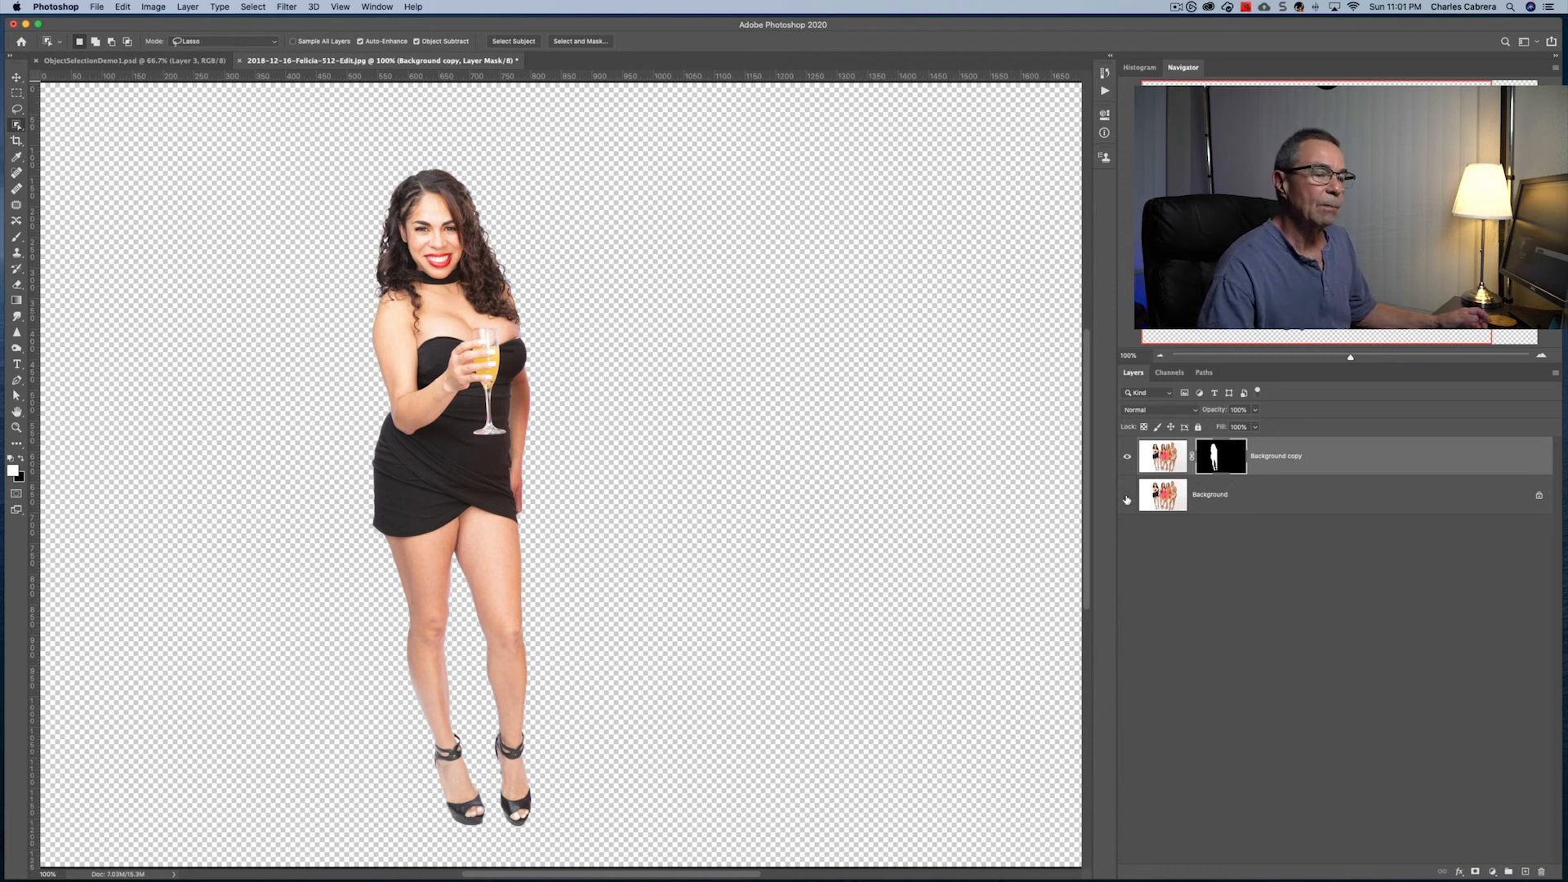
- Convert the locked Background into a regular layer named Layer 0
click(1235, 494)
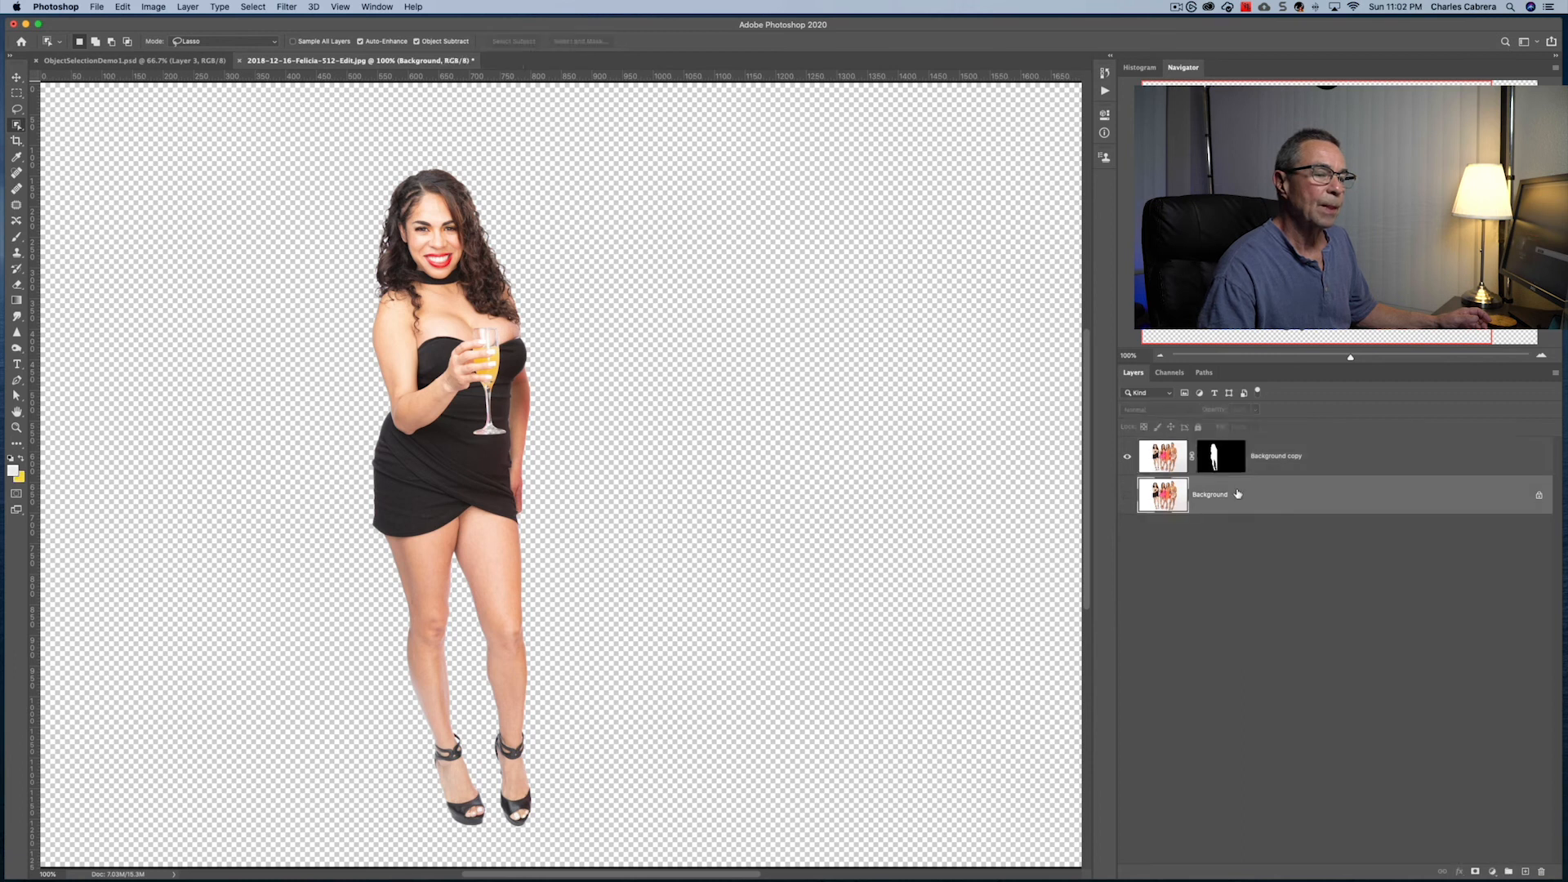
double_click(1222, 495)
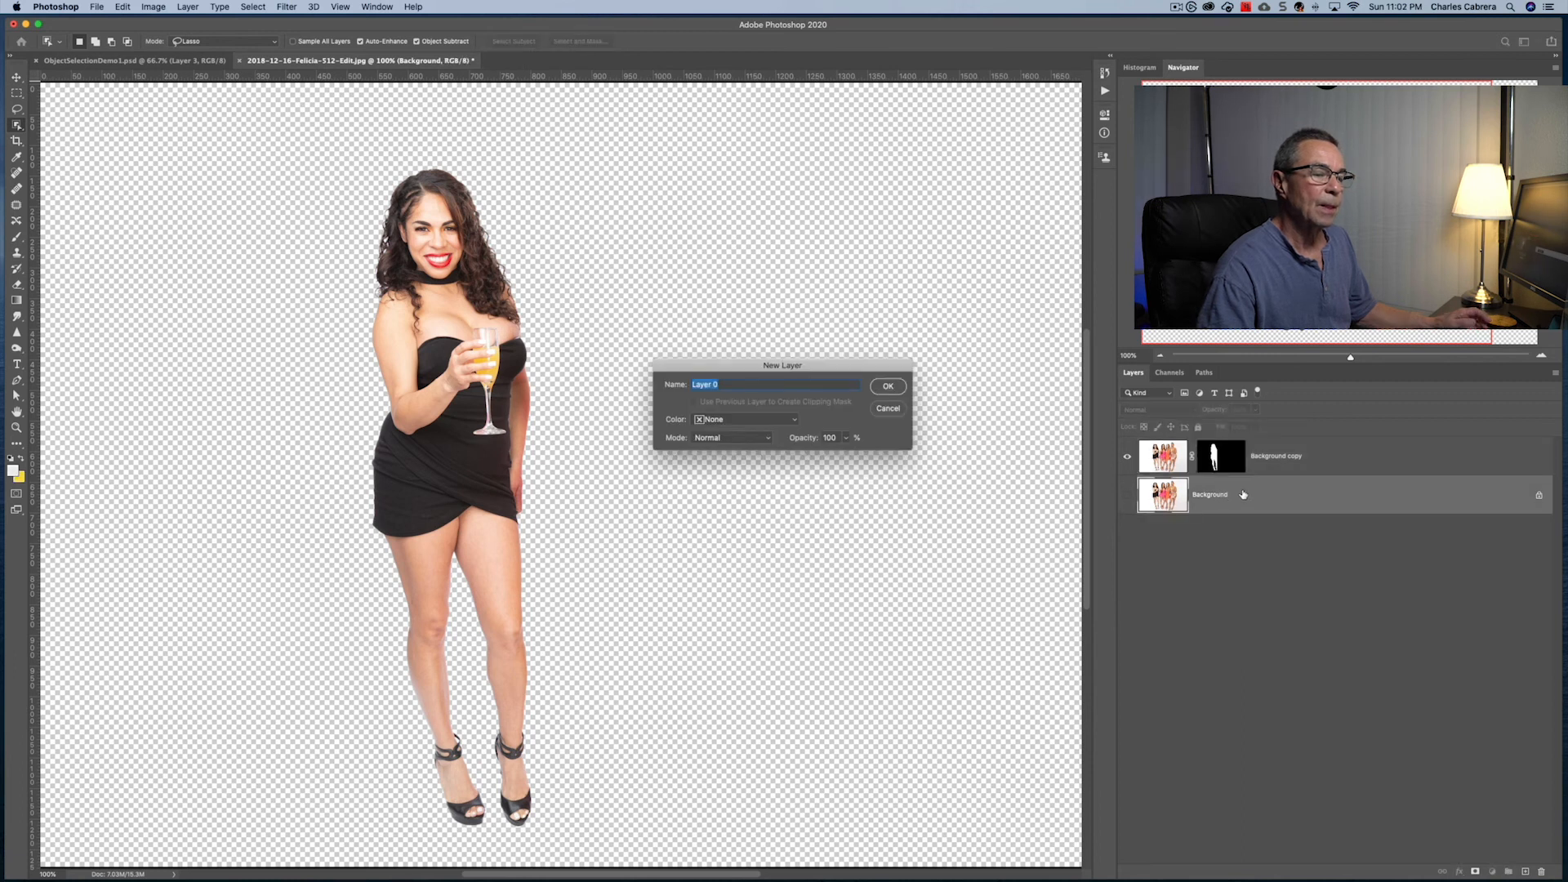
click(894, 390)
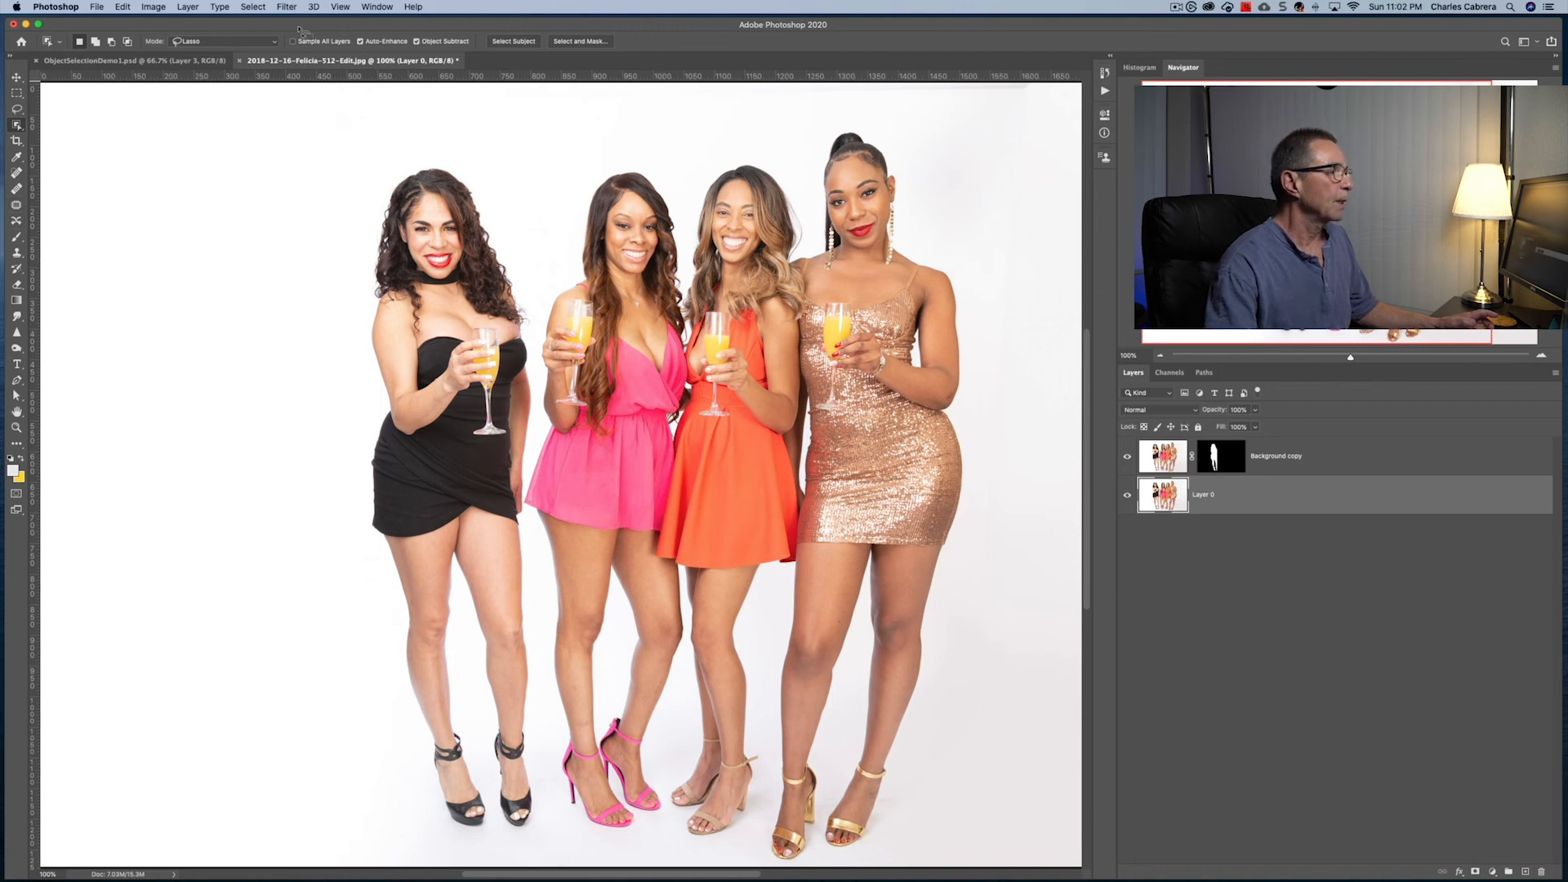
- In Select and Mask, object-select the woman in the orange dress and output her to a New Layer with Layer Mask
click(582, 42)
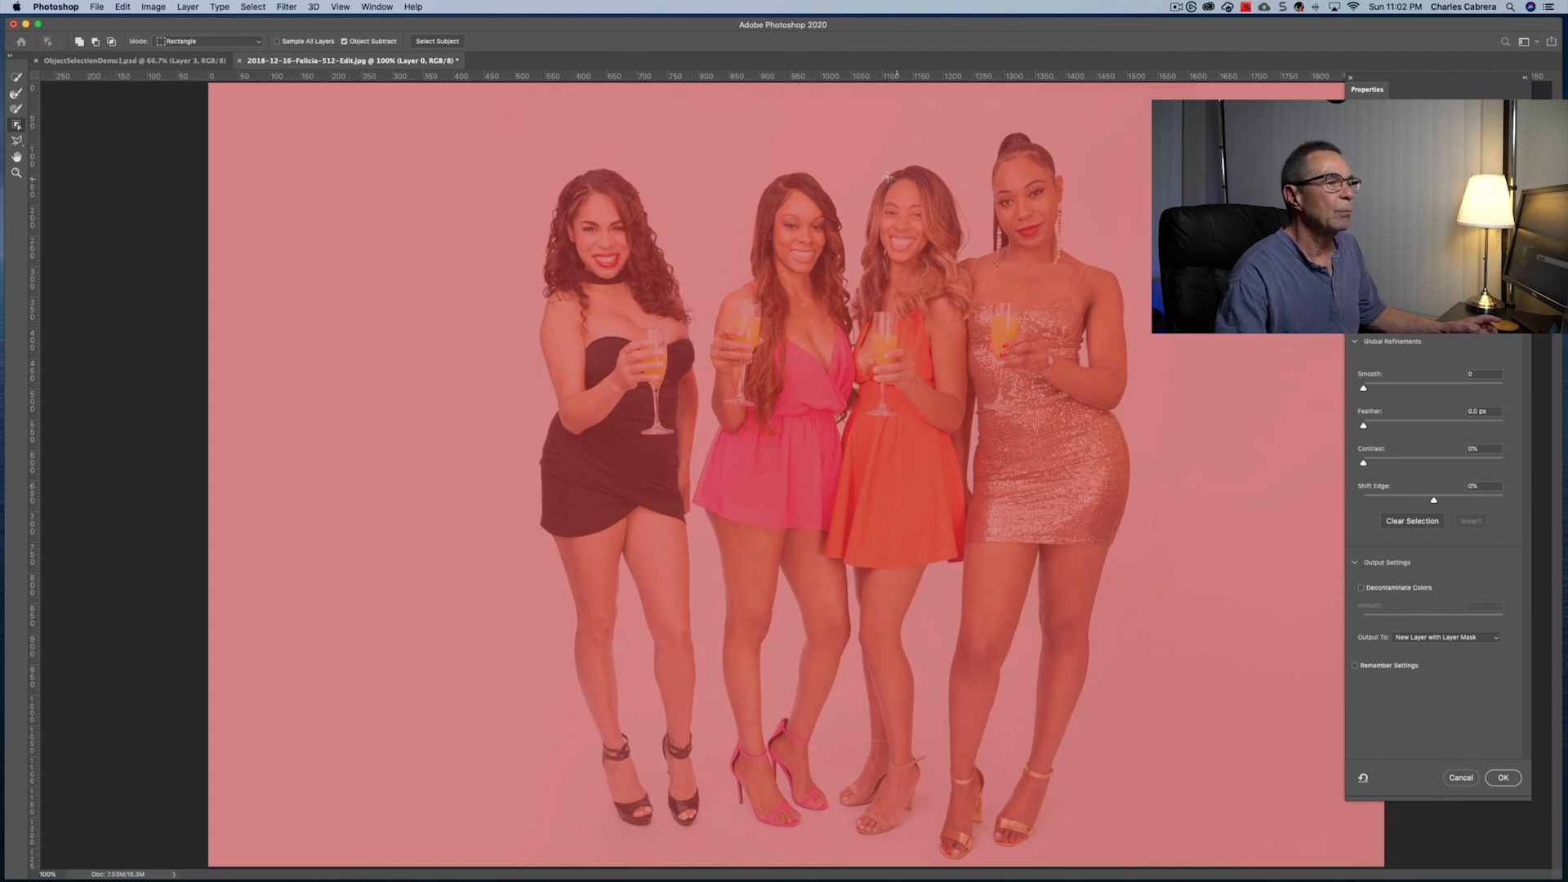
drag(846, 160, 980, 848)
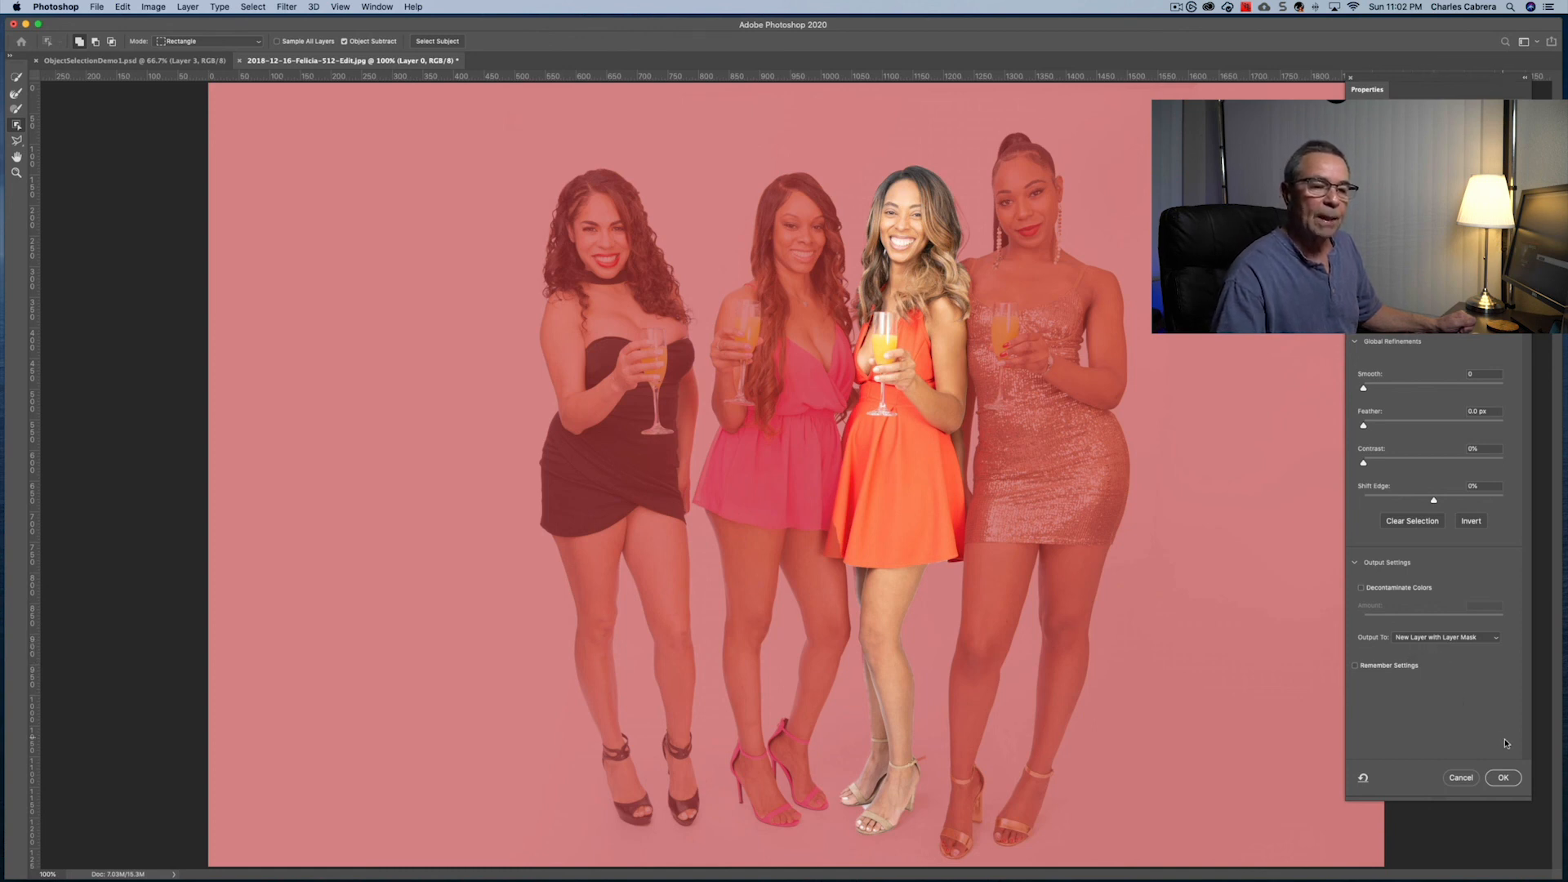
click(1506, 778)
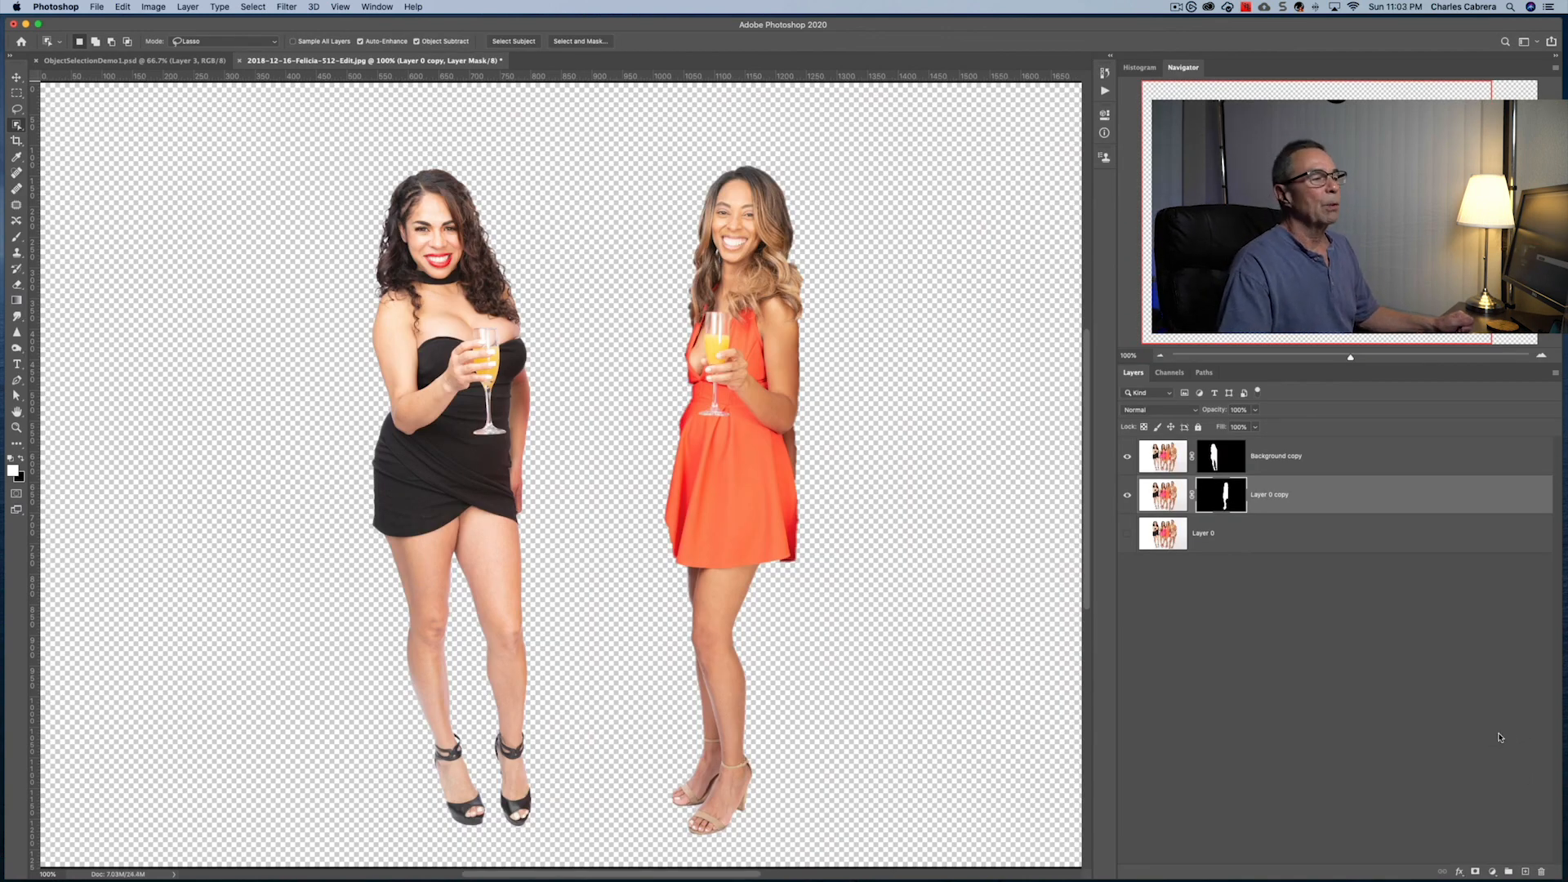
- Paste the brick-walled bar interior as a new layer directly above Layer 0
click(1229, 536)
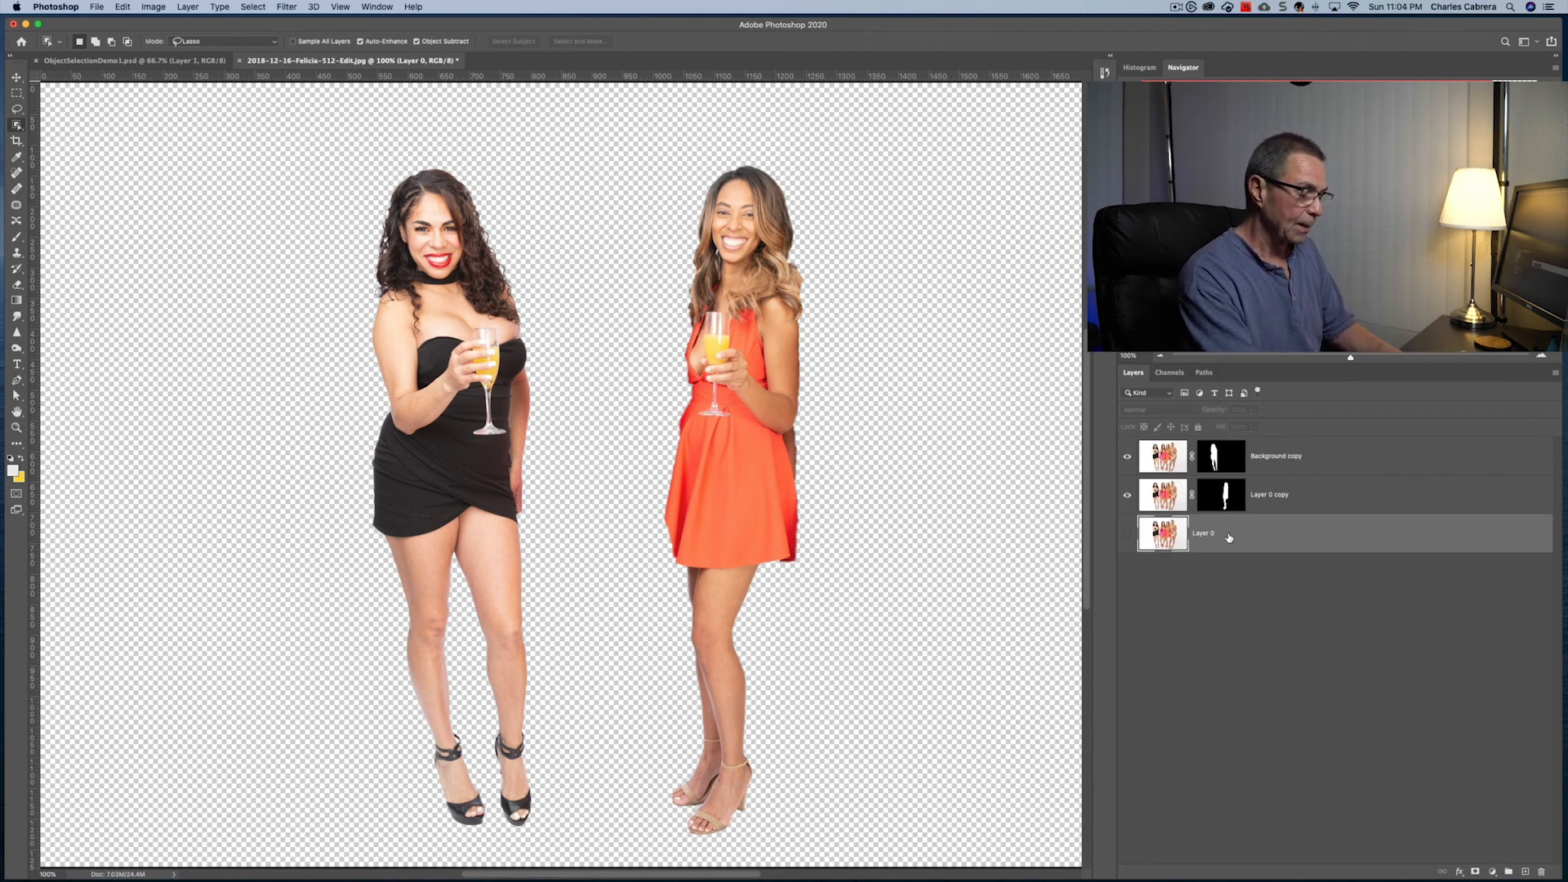
key(super+v)
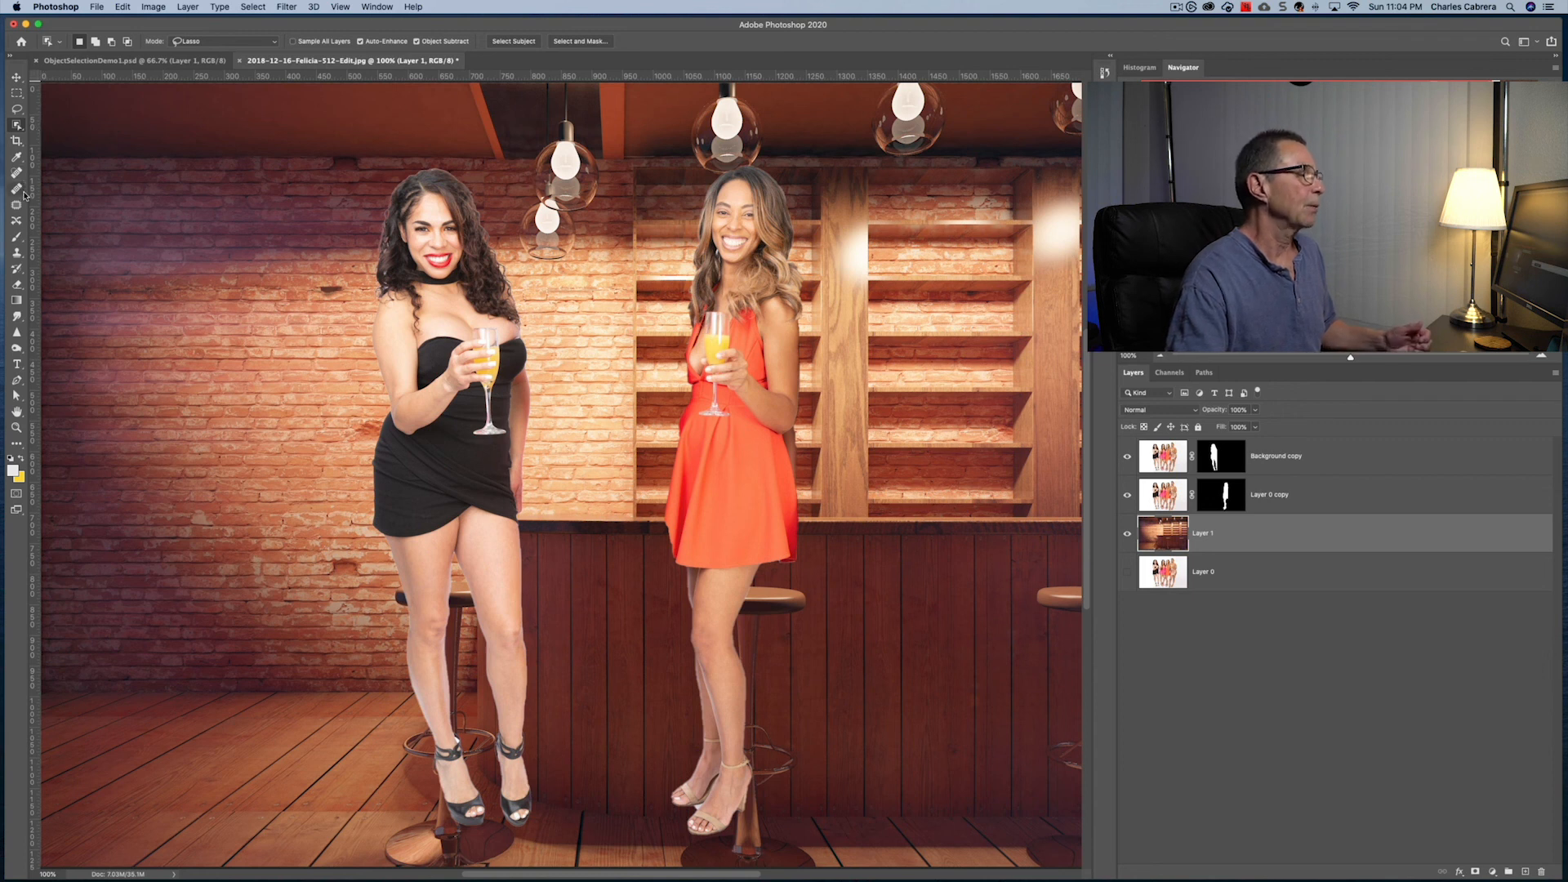
- Move the two cut-out women lower and to the right within the bar scene, with the woman in orange between two stools
click(17, 77)
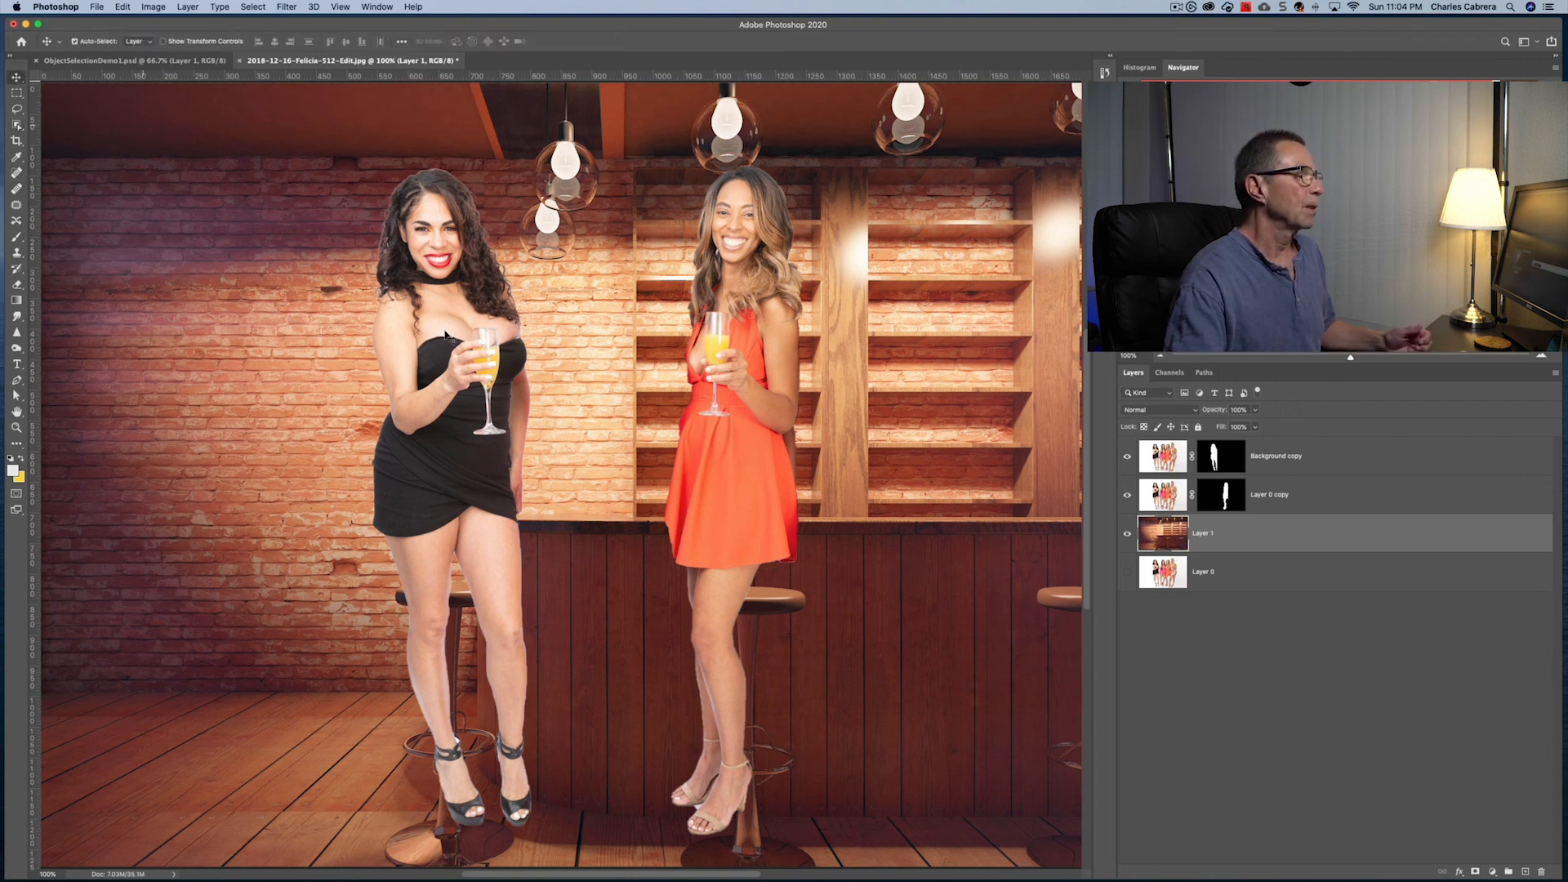
drag(419, 372, 501, 442)
drag(745, 418, 886, 471)
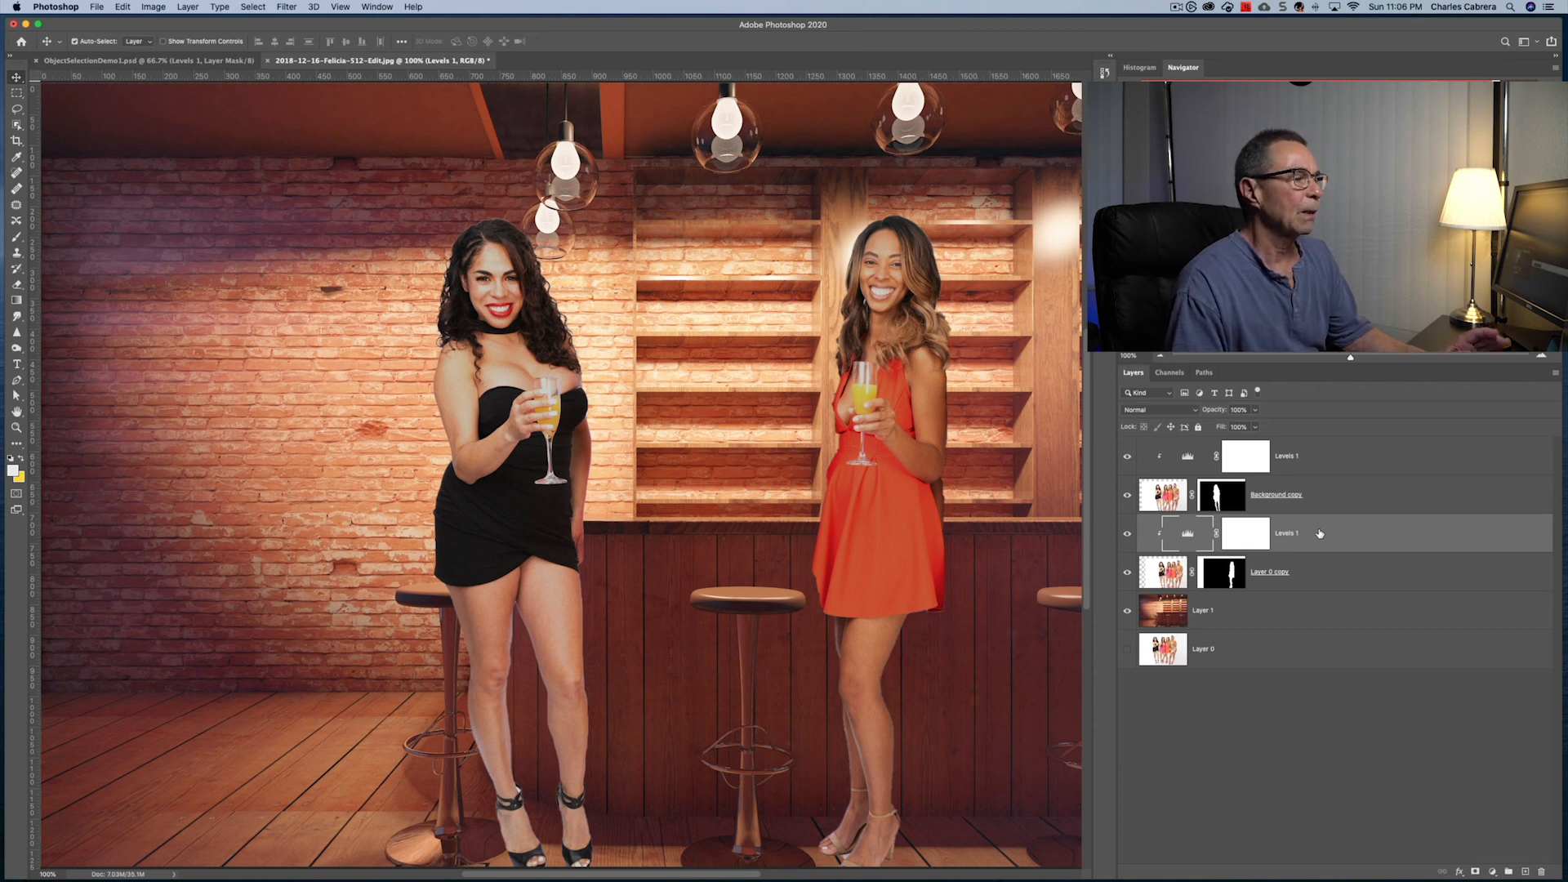
key(super+minus)
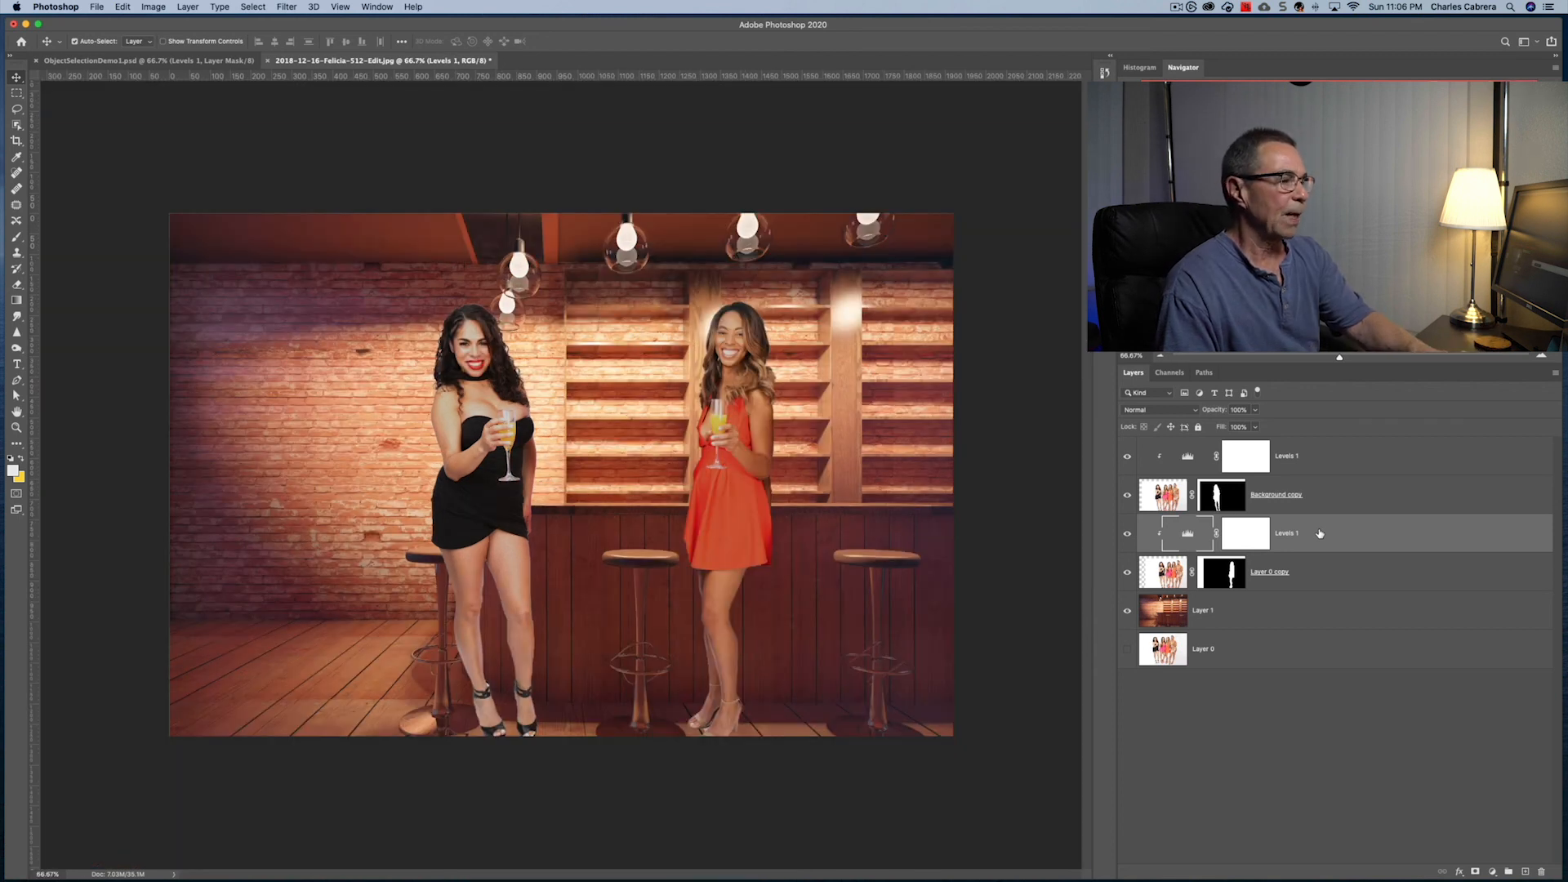